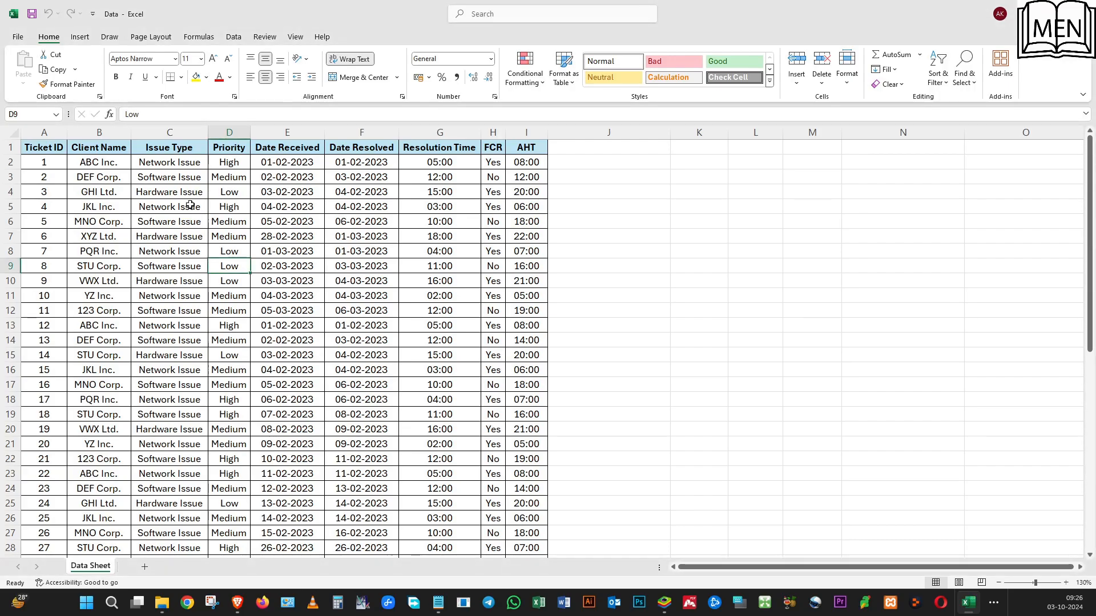
- Review the ticket records in the Data Sheet from the header row down to the last entry
left_click(175, 189)
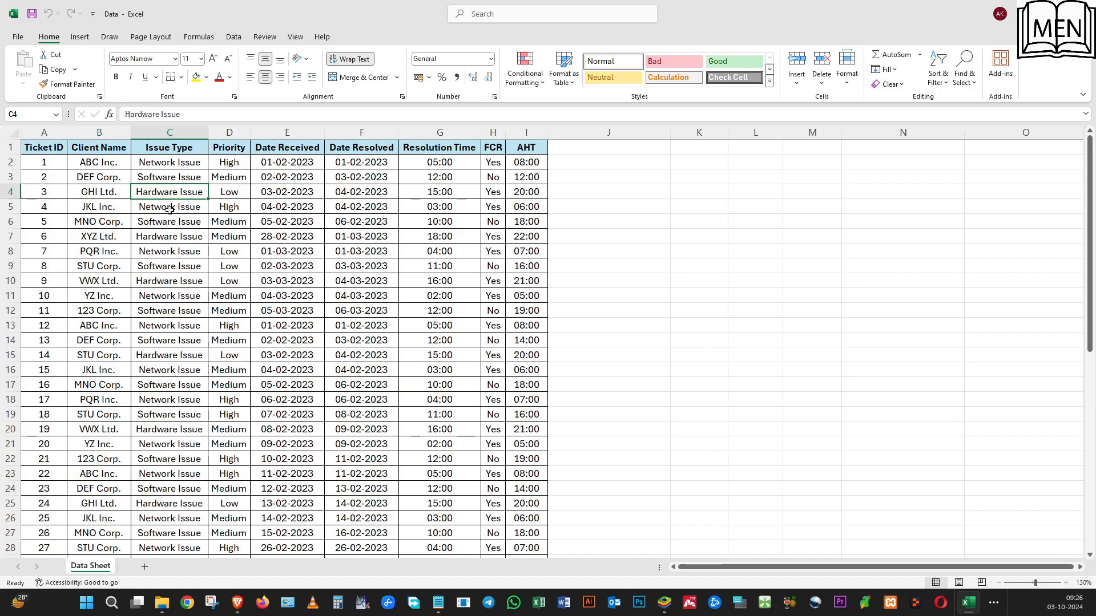
left_click(31, 148)
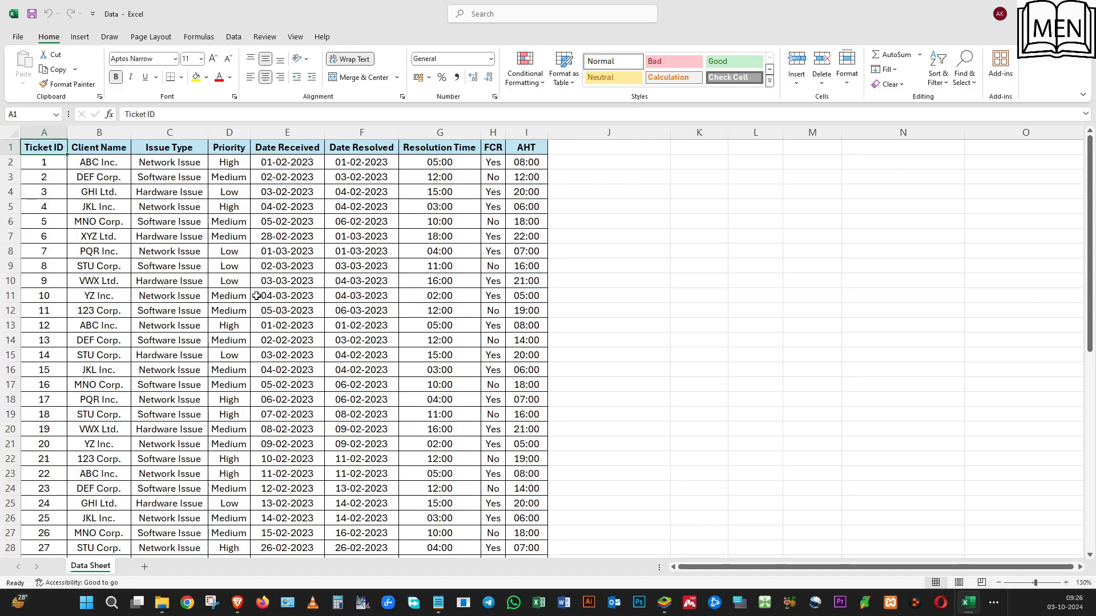
scroll(193, 239, "down", 10)
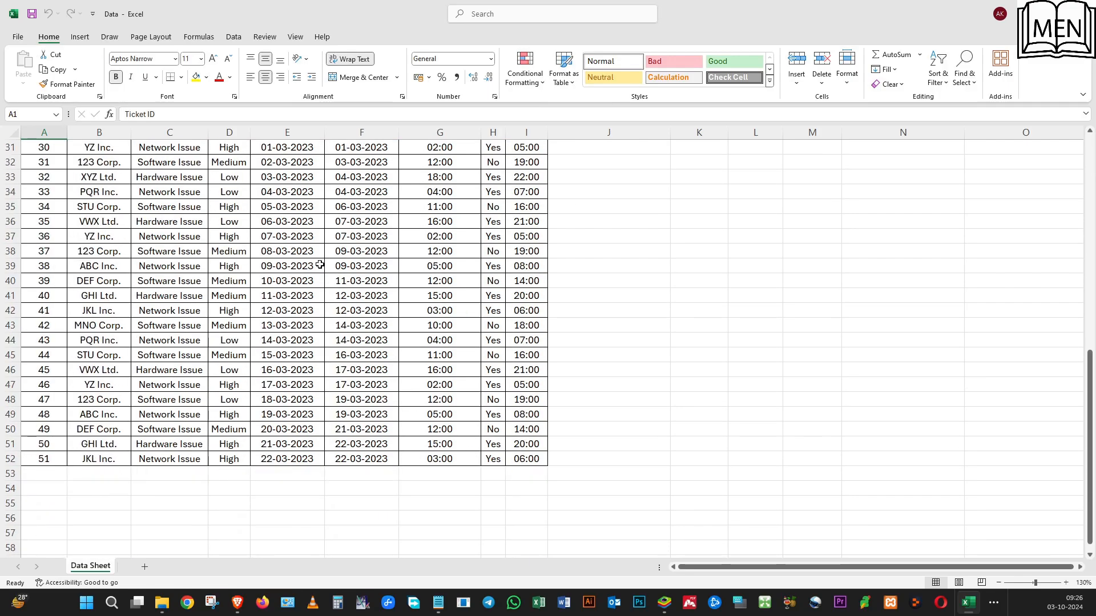
scroll(421, 415, "up", 10)
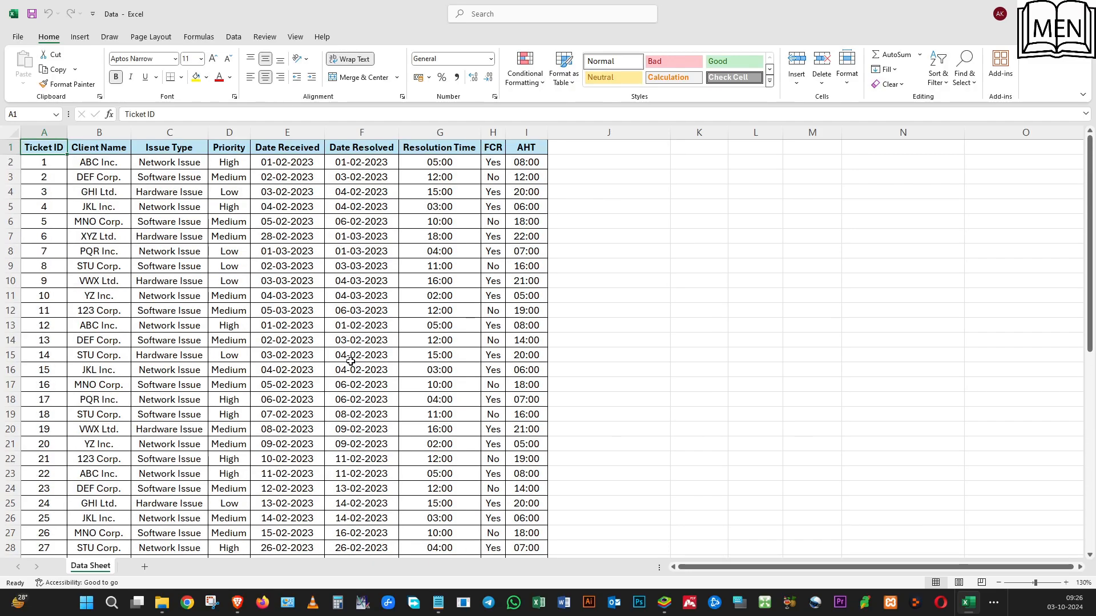
scroll(150, 239, "down", 8)
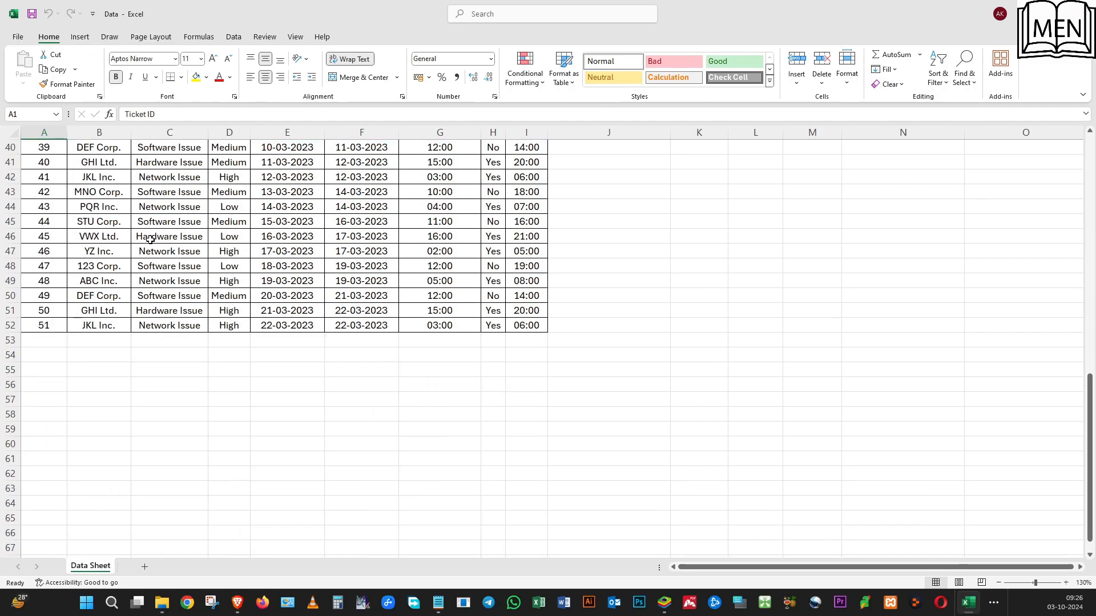
scroll(100, 326, "up", 13)
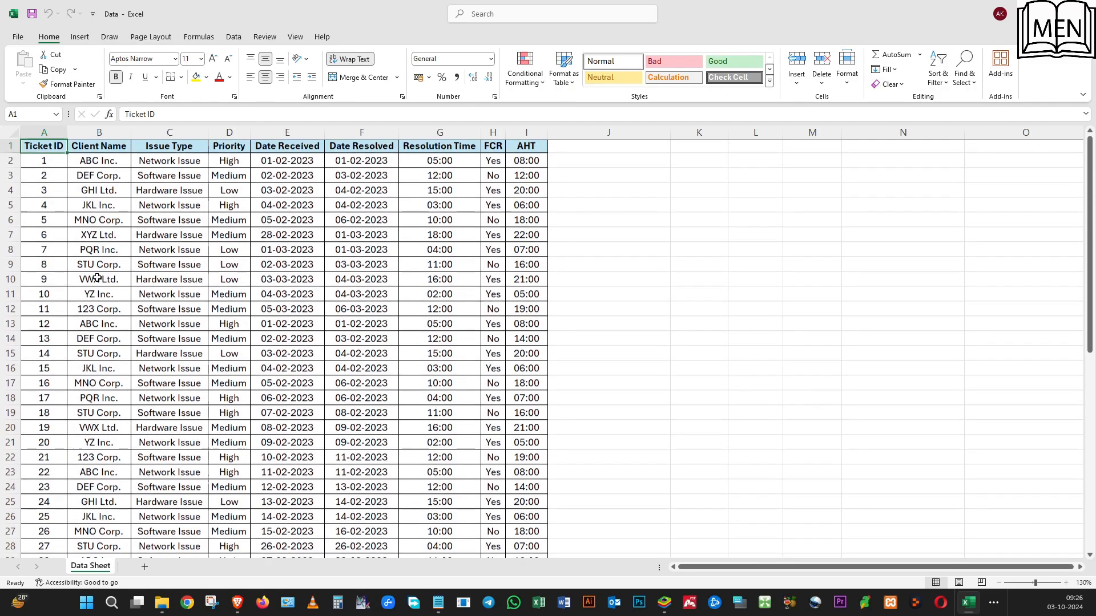
- Create a PivotTable from the range 'Data Sheet'!$A$1:$I$52 on a new worksheet
left_click(80, 37)
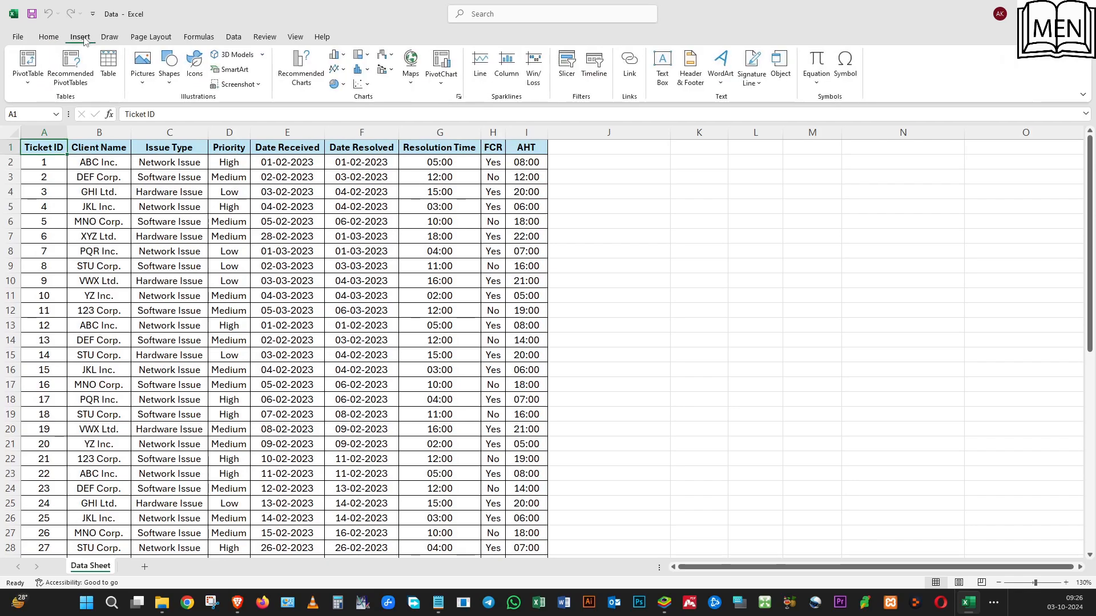
left_click(29, 63)
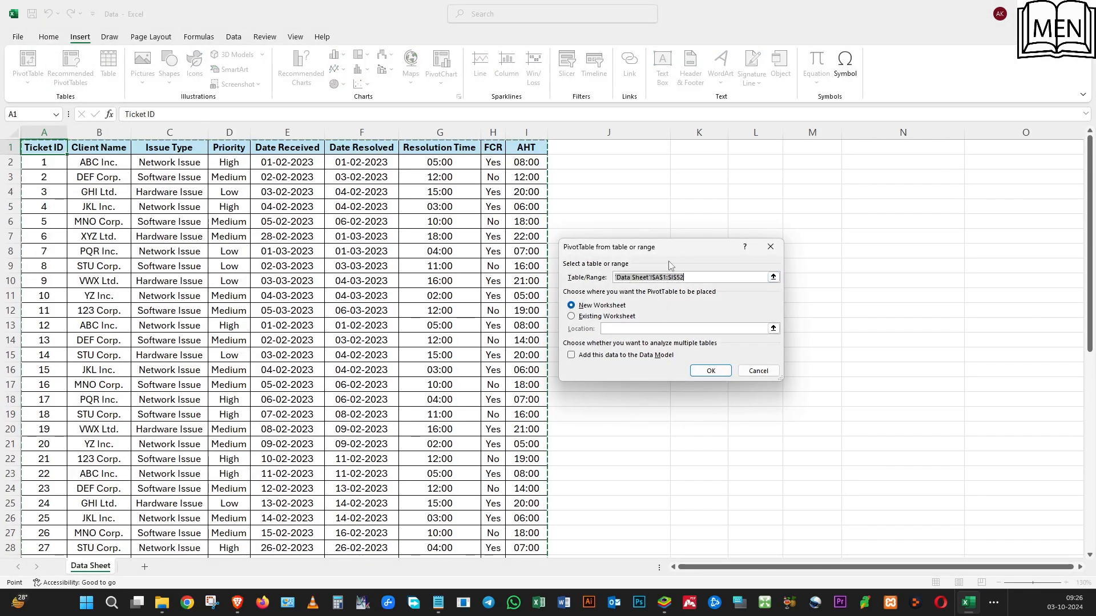
left_click_drag(504, 231, 426, 216)
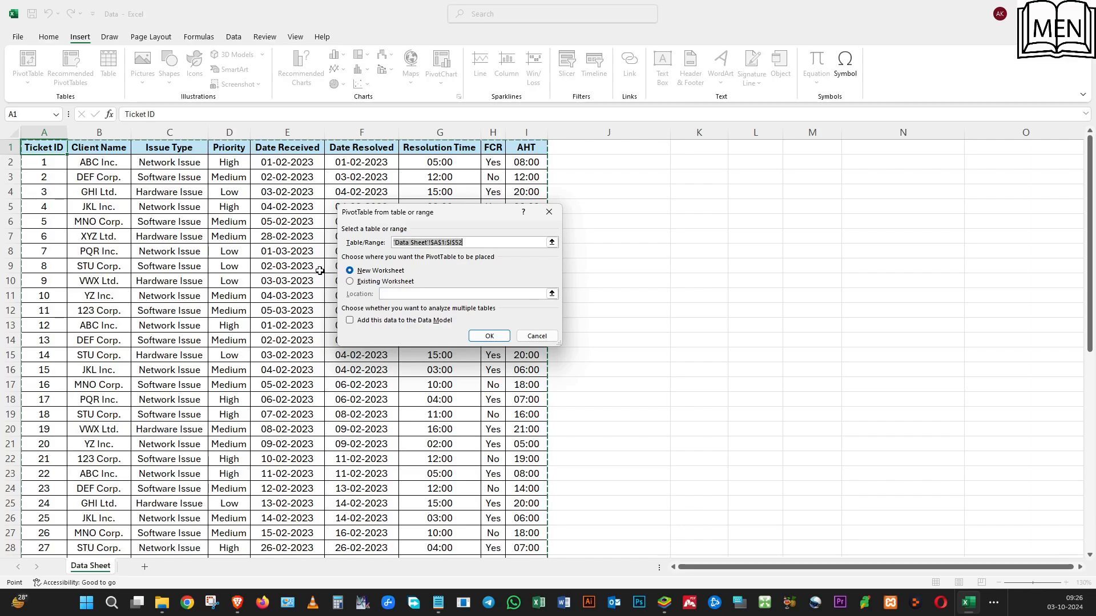
left_click(382, 283)
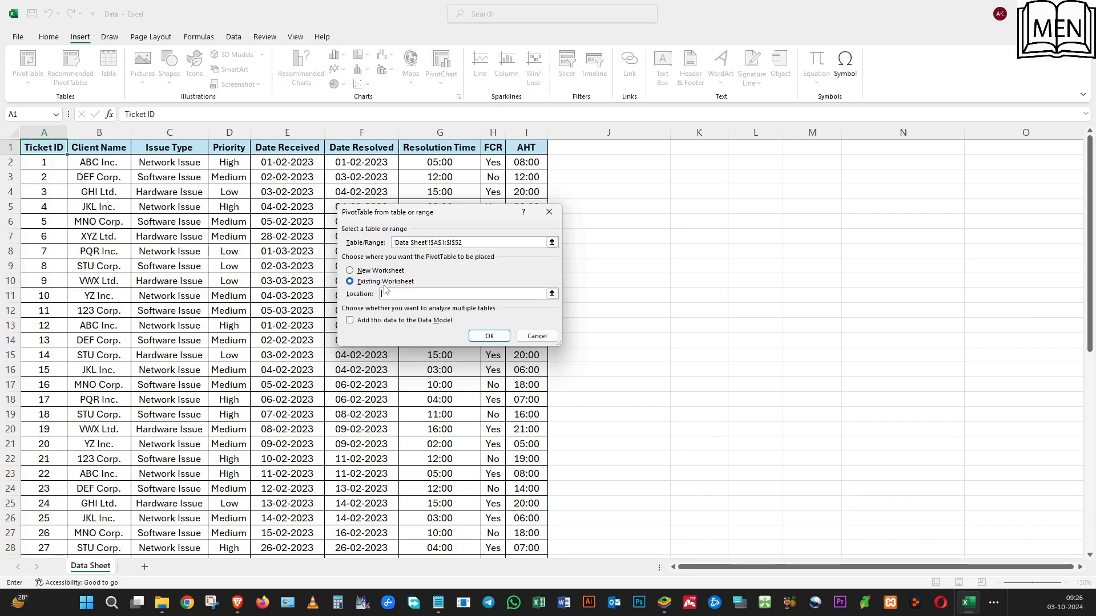
left_click(711, 160)
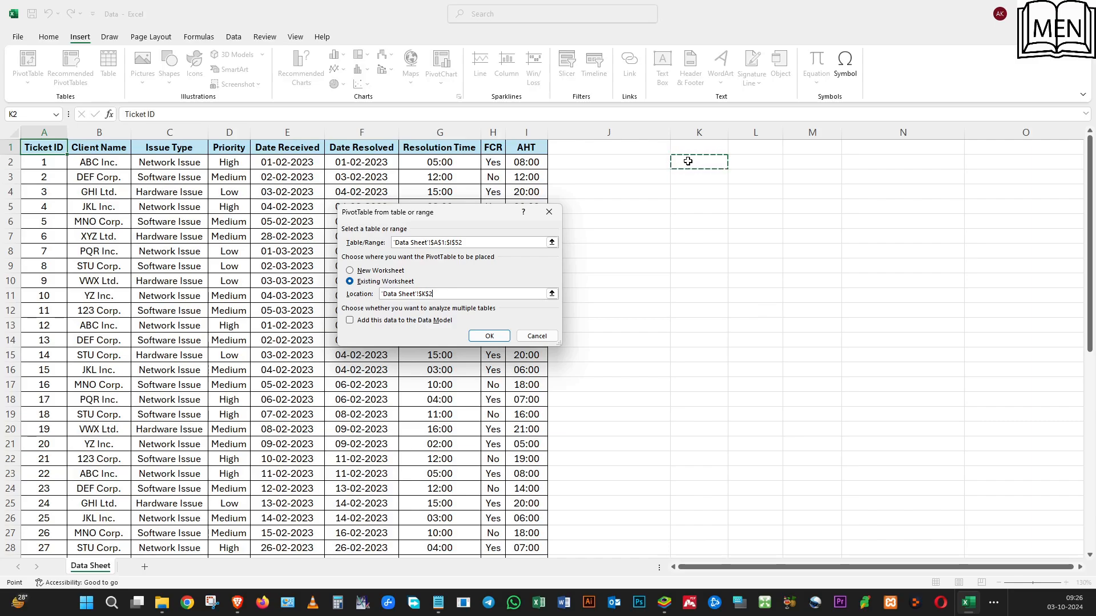
left_click(389, 271)
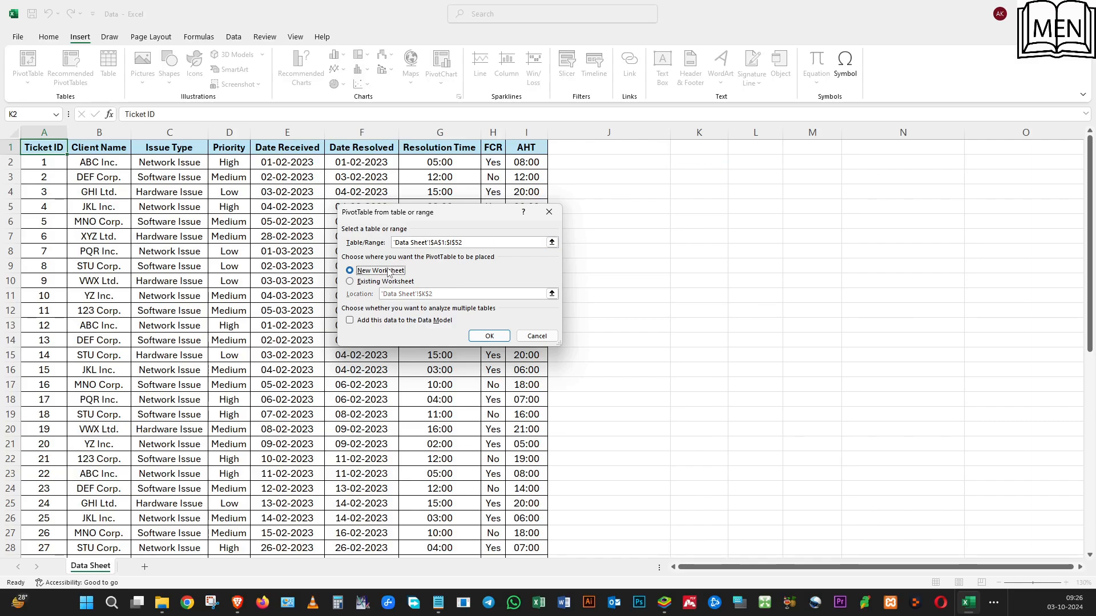
left_click(488, 336)
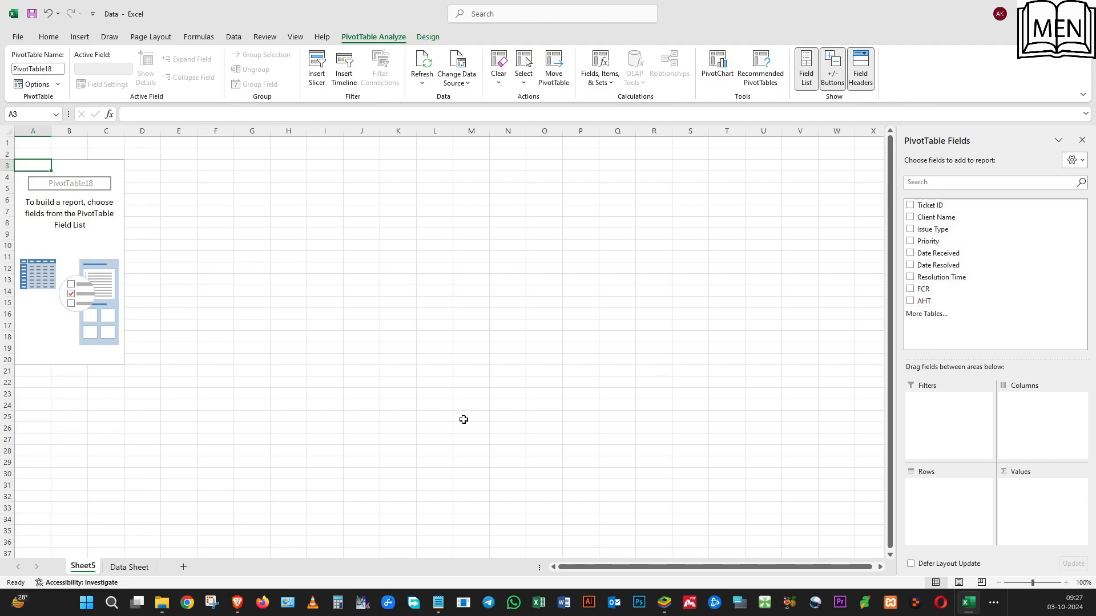
- Check the Priority, Date Resolved, FCR and AHT columns in the Data Sheet and return to the pivot sheet
left_click(129, 567)
left_click(228, 150)
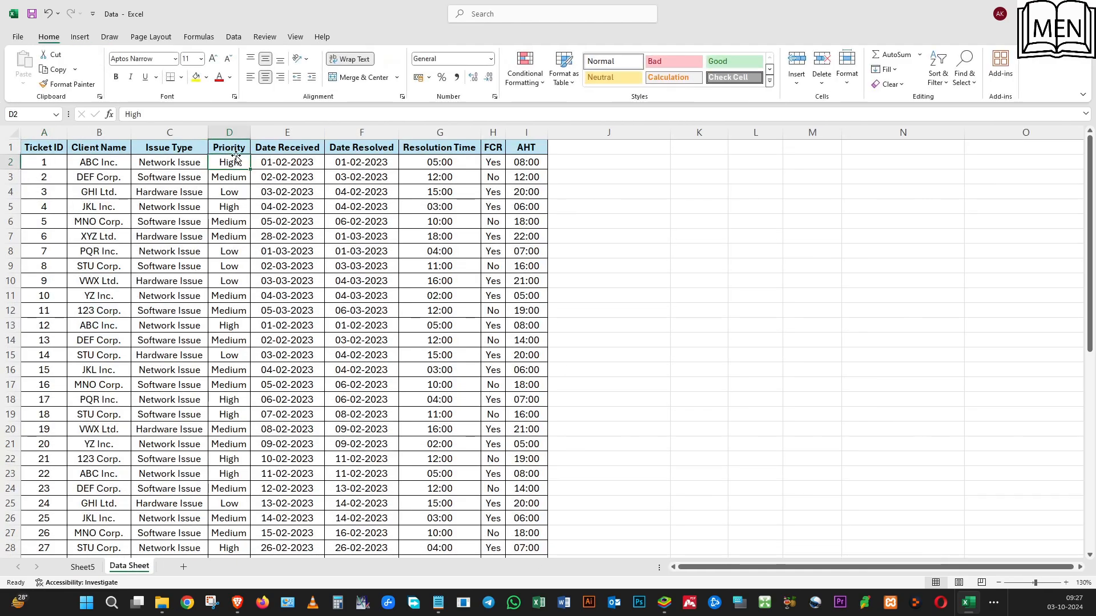
left_click(356, 147)
left_click(493, 148)
left_click(526, 147)
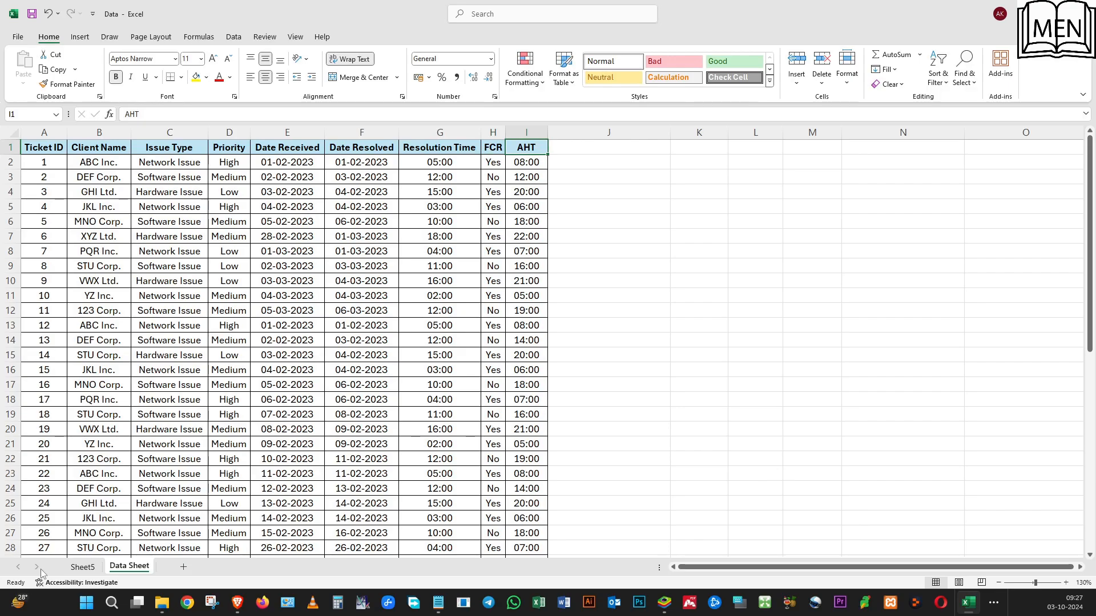
left_click(83, 567)
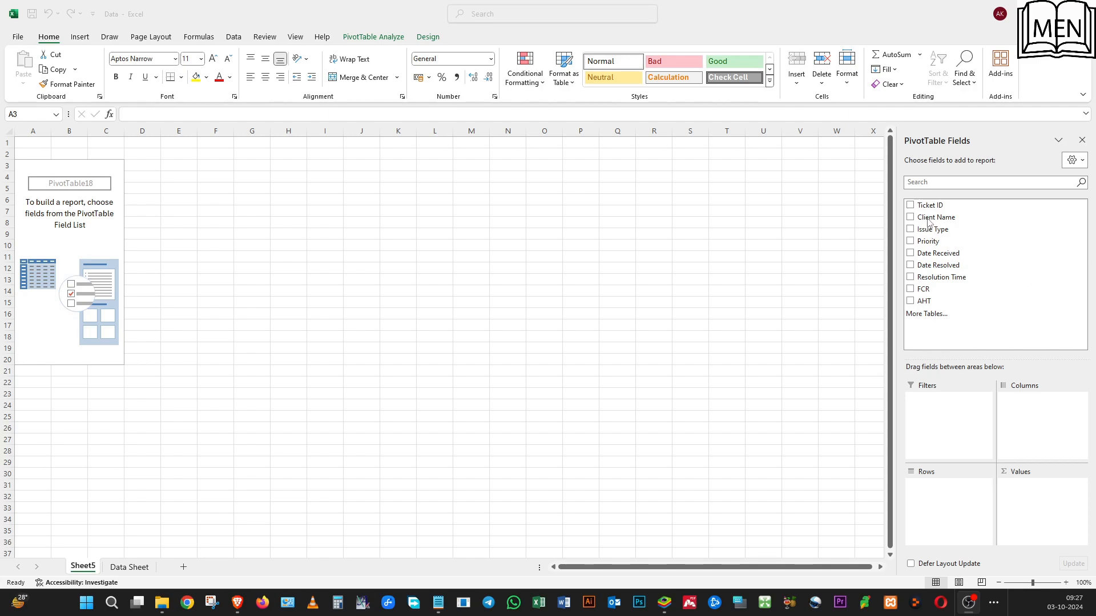
- Add Client Name to the PivotTable as the row field and as a count in the values
left_click(924, 503)
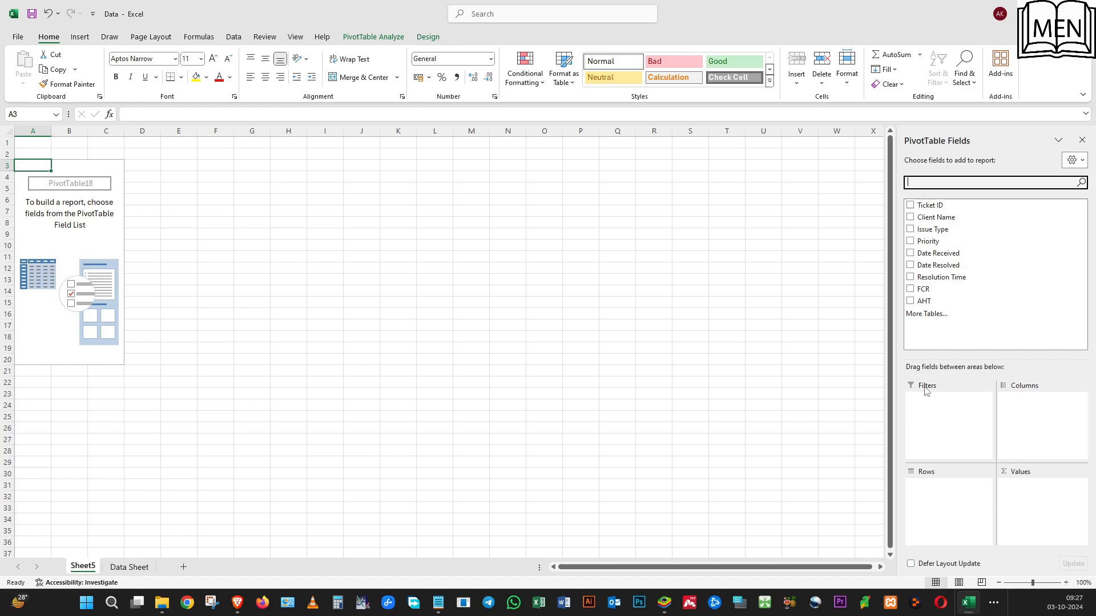
left_click(910, 220)
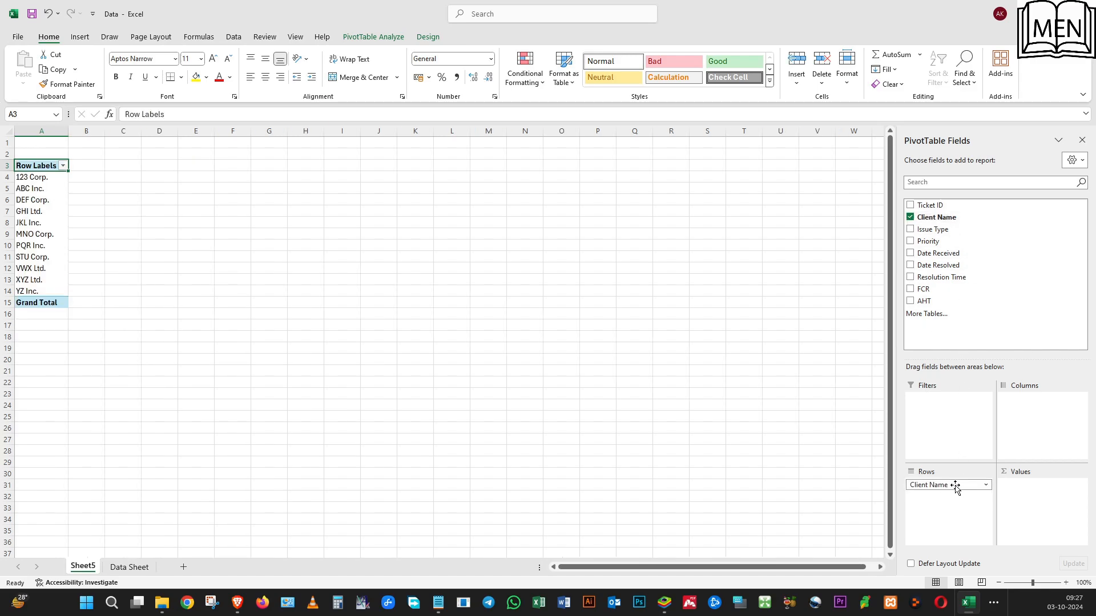
left_click_drag(956, 486, 926, 474)
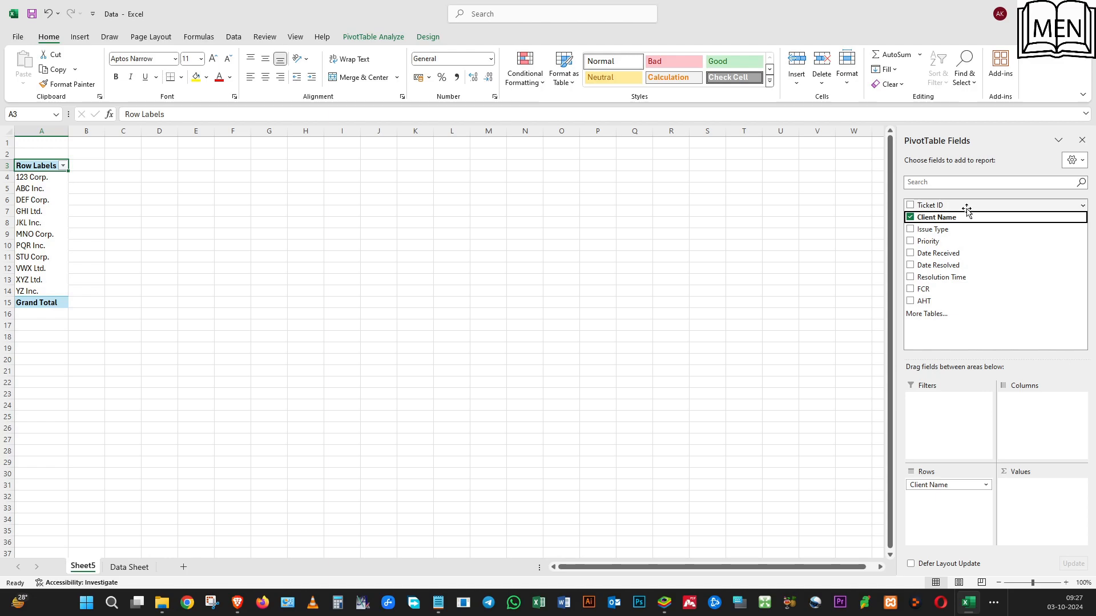
left_click_drag(957, 221, 1057, 506)
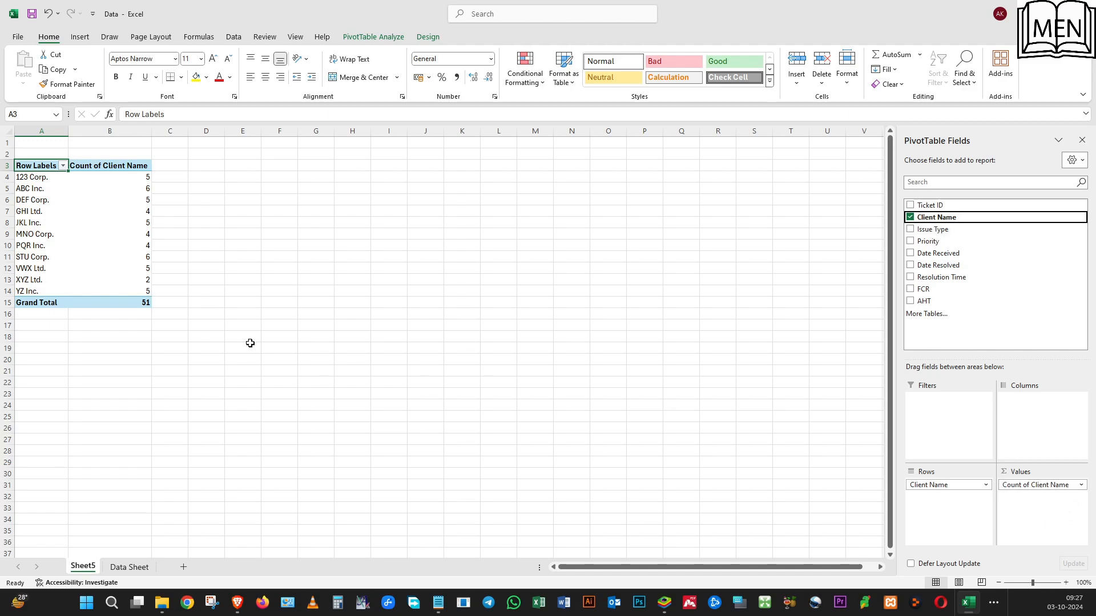
- Enlarge the PivotTable and examine the grand total and the ticket count of each client
mouse_move(139, 305)
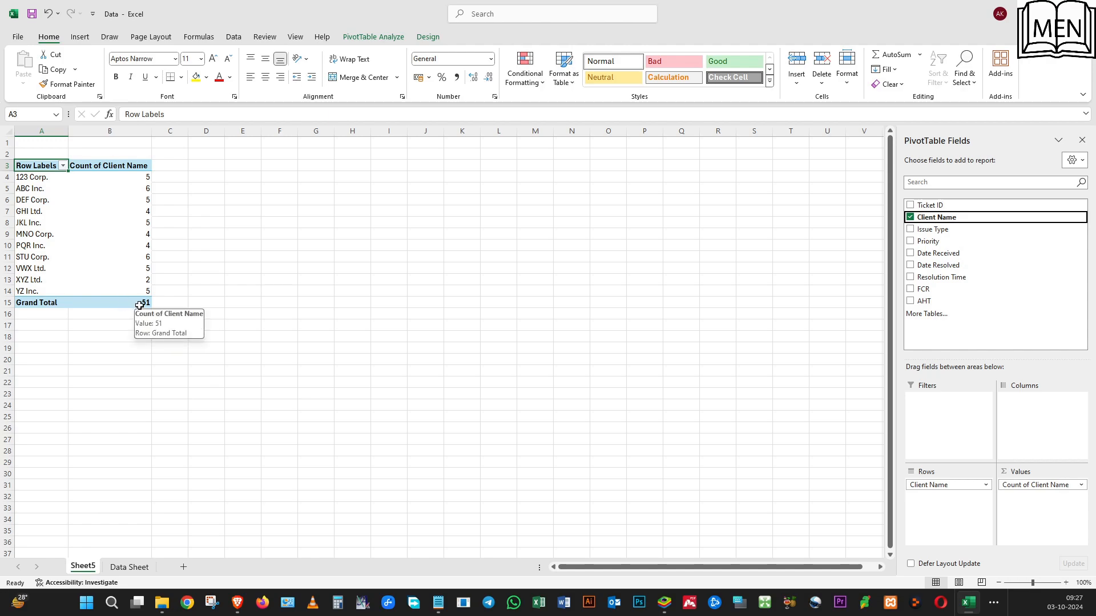
left_click(21, 177)
scroll(53, 184, "up", 8, "ctrl")
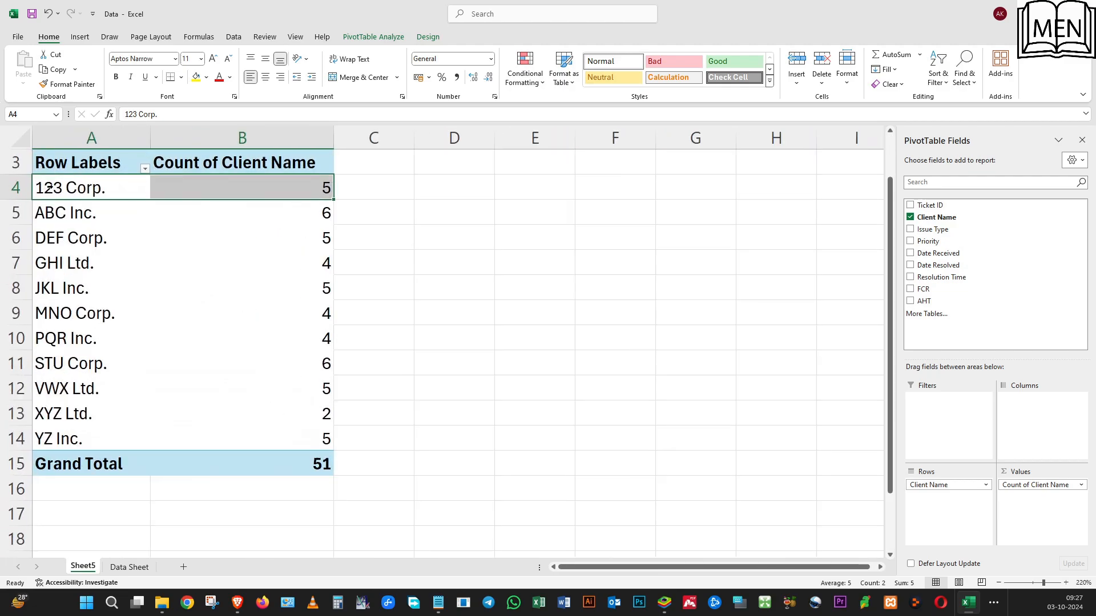
scroll(106, 197, "up", 2, "ctrl")
scroll(90, 247, "up", 1)
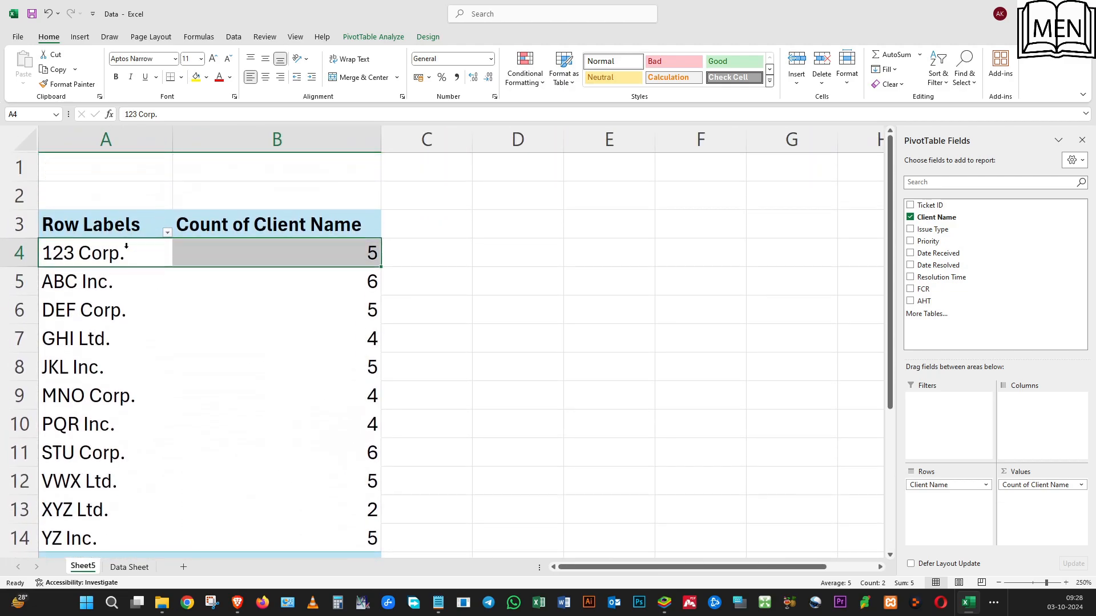
scroll(105, 254, "down", 1)
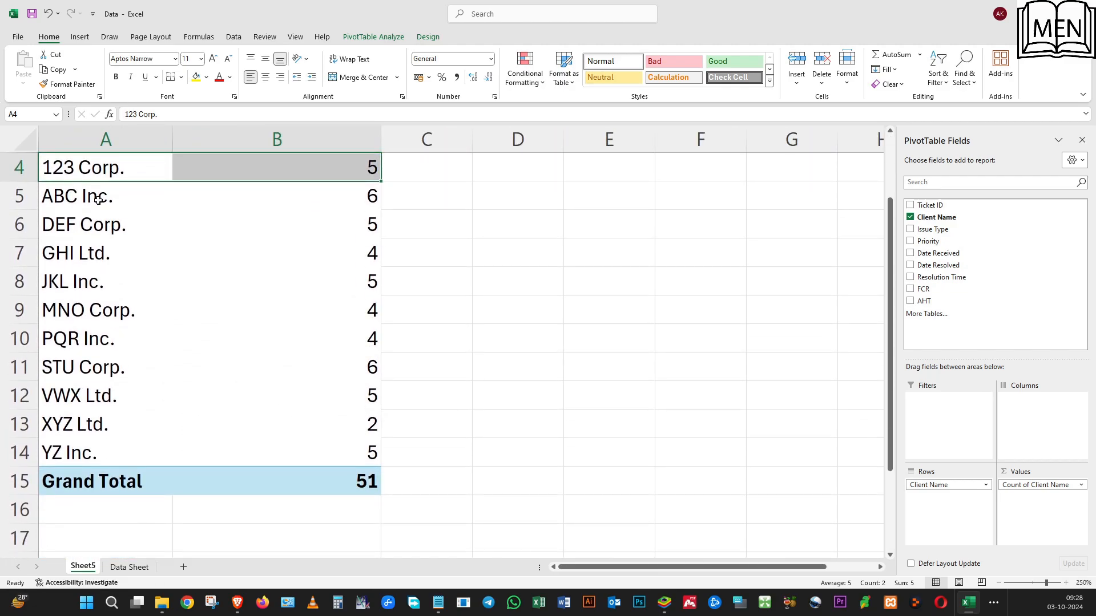
key("Right")
key("Down")
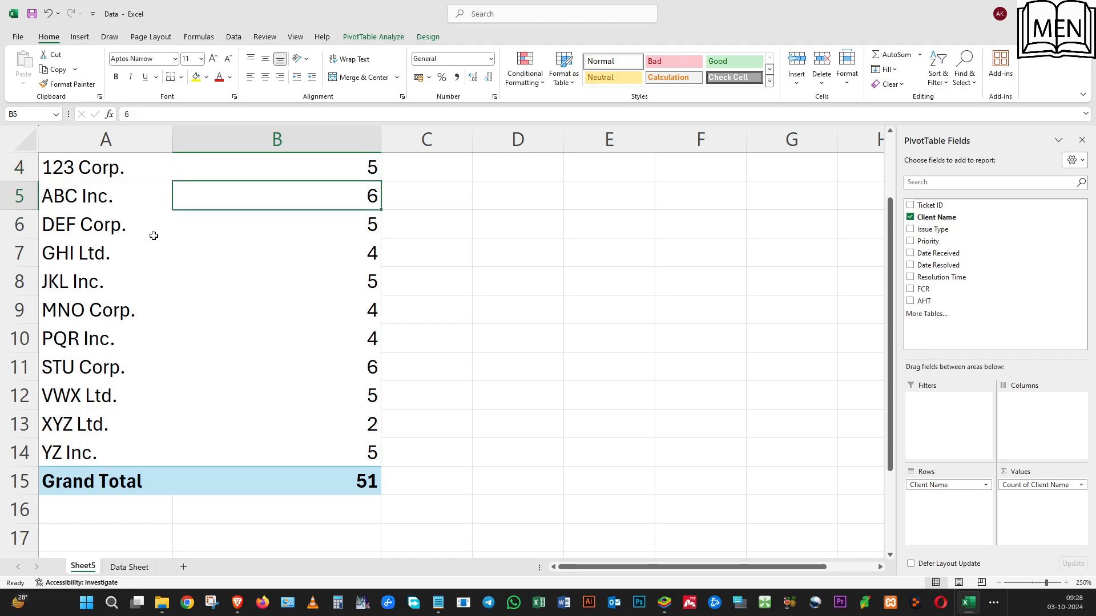
key("Down")
key("Down")
key("Down")
key("Down")
key("Down")
key("Down")
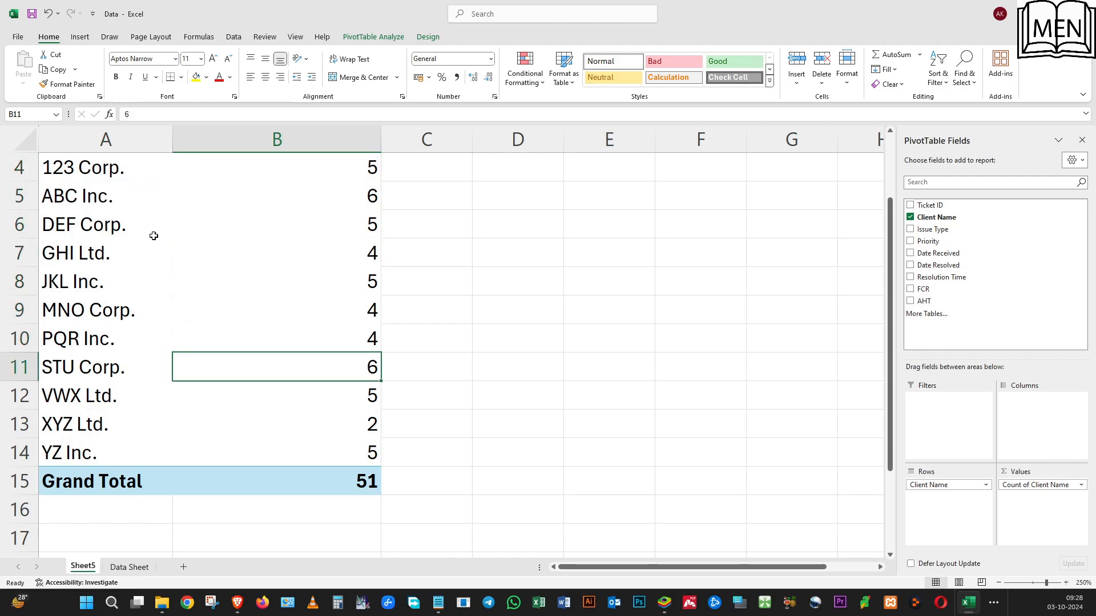
key("Down")
key("Down")
key("Up")
key("Up")
key("Up")
key("Up")
key("Up")
key("Up")
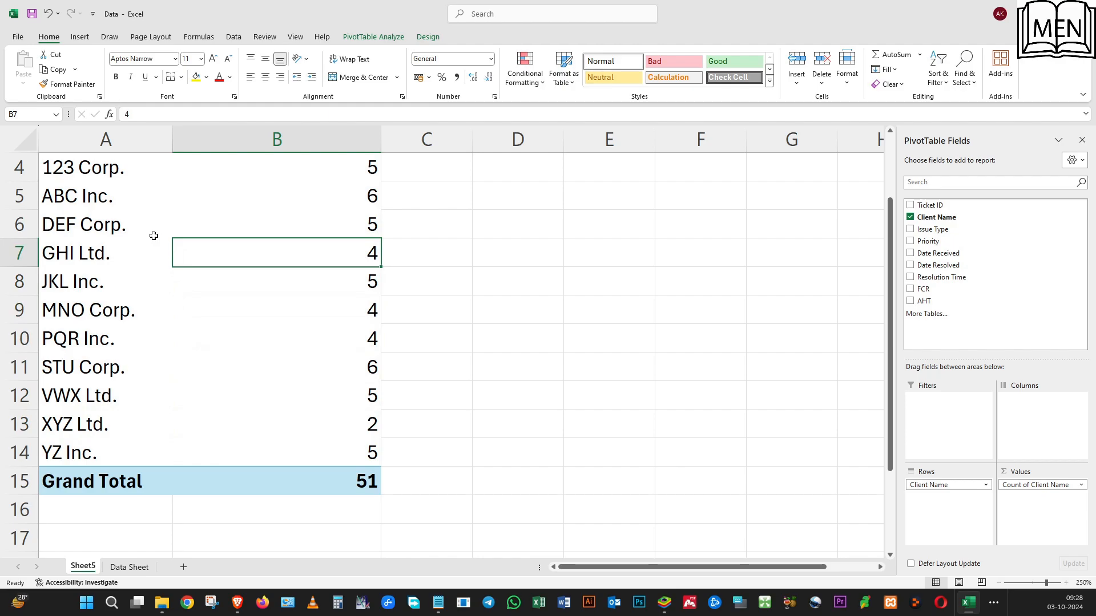
key("Up")
key("Up")
key("Up")
key("Up")
key("Down")
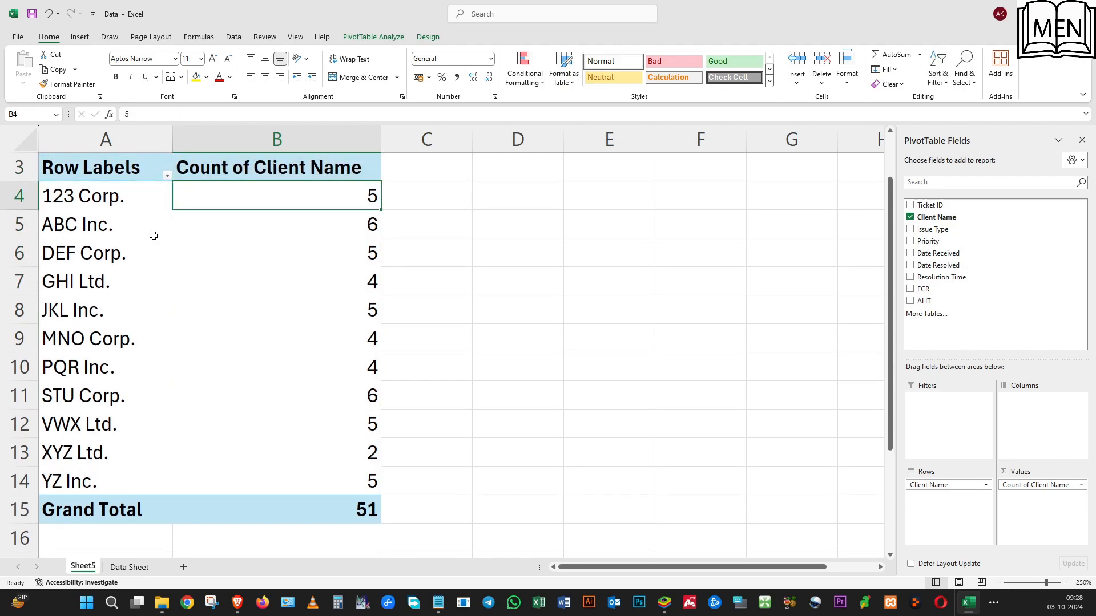
- Go through the client names in the row labels alongside their counts
left_click(77, 197)
left_click(84, 226)
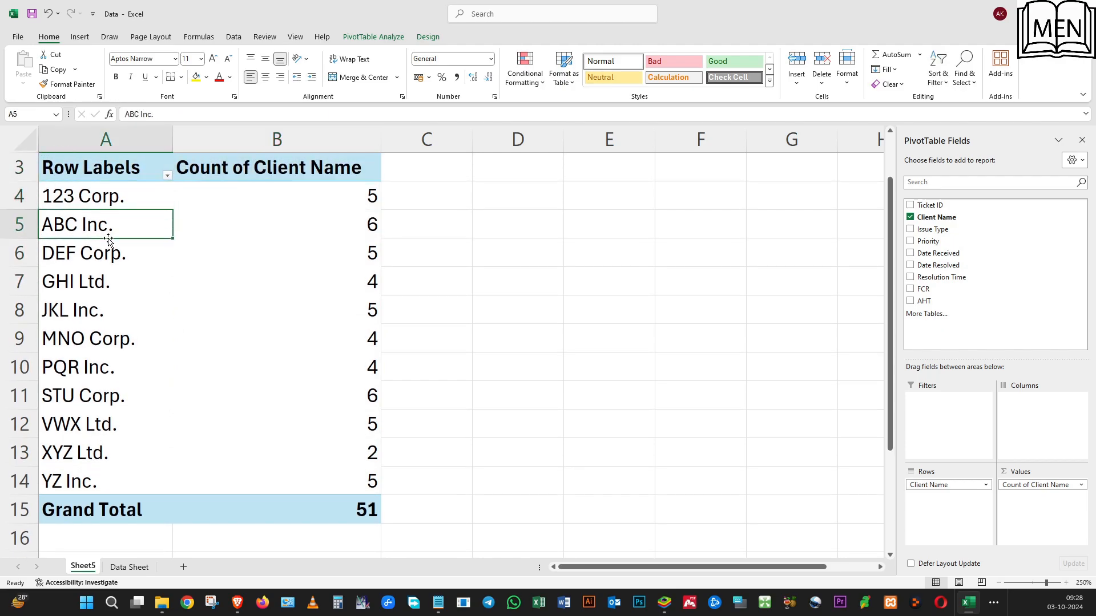
left_click(103, 253)
left_click(103, 280)
left_click(103, 310)
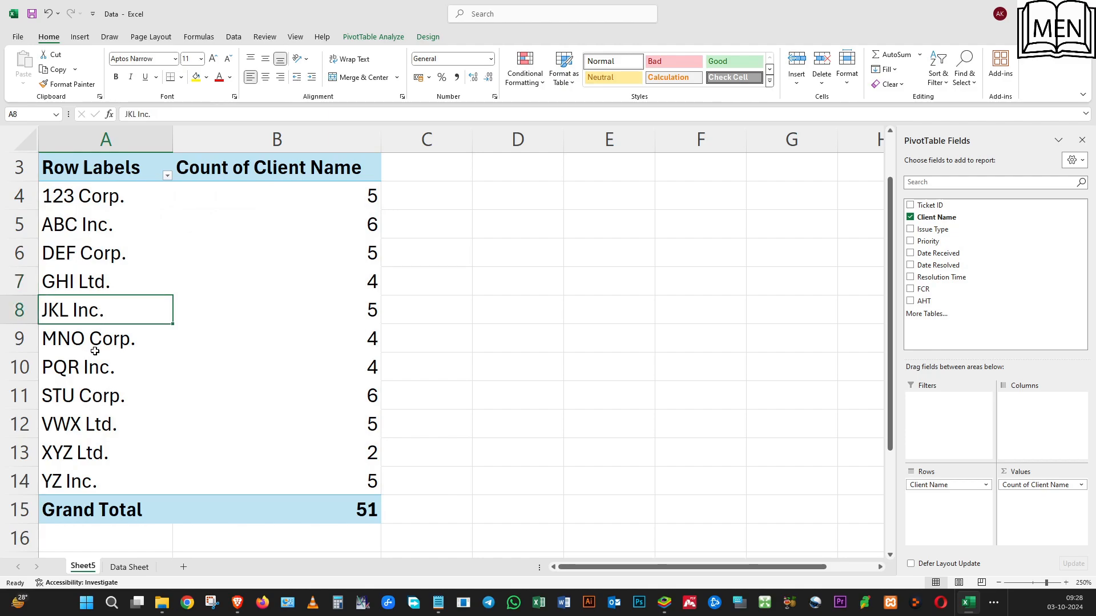
left_click(95, 350)
left_click(117, 410)
left_click(120, 456)
left_click(124, 396)
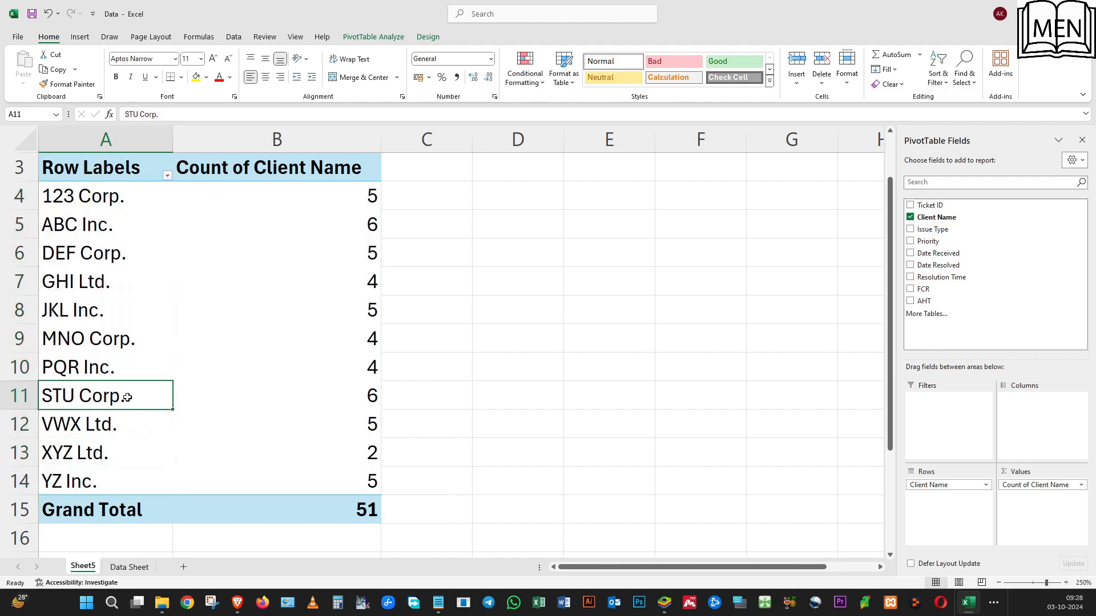
left_click(123, 323)
left_click(252, 304)
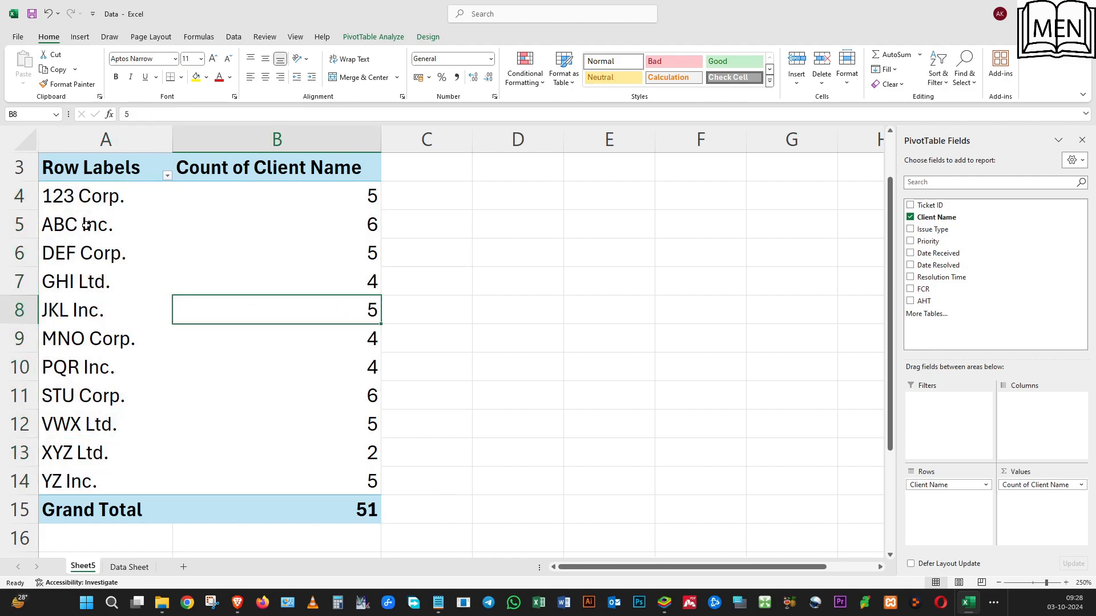
- Compare the clients with the most and fewest tickets by selecting the ABC Inc., STU Corp. and XYZ Ltd. rows one after another
left_click_drag(85, 226, 303, 224)
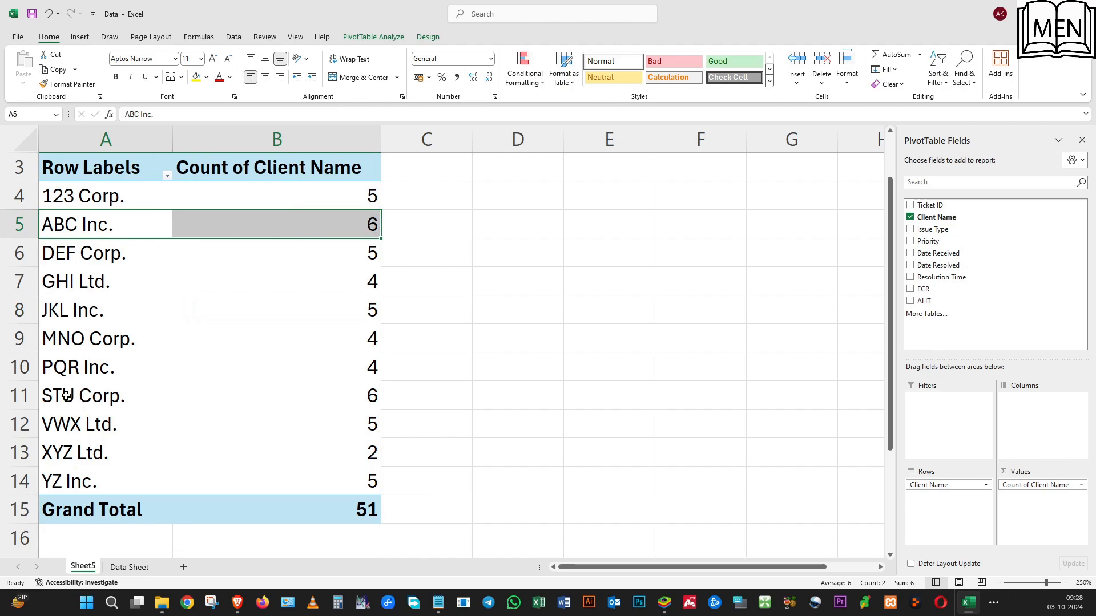
left_click_drag(66, 395, 286, 396)
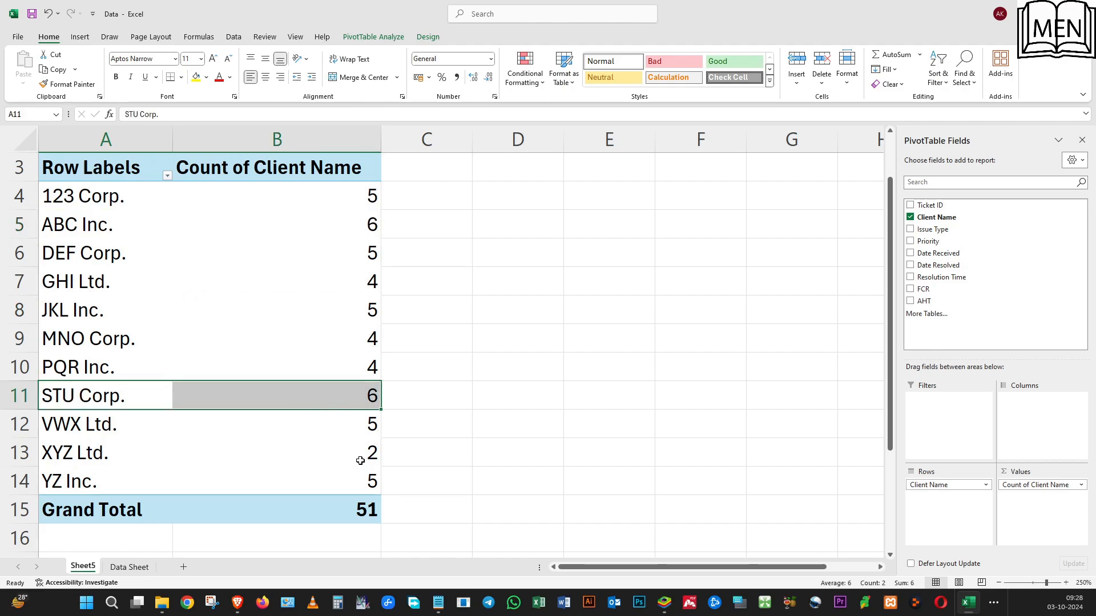
left_click_drag(79, 456, 321, 446)
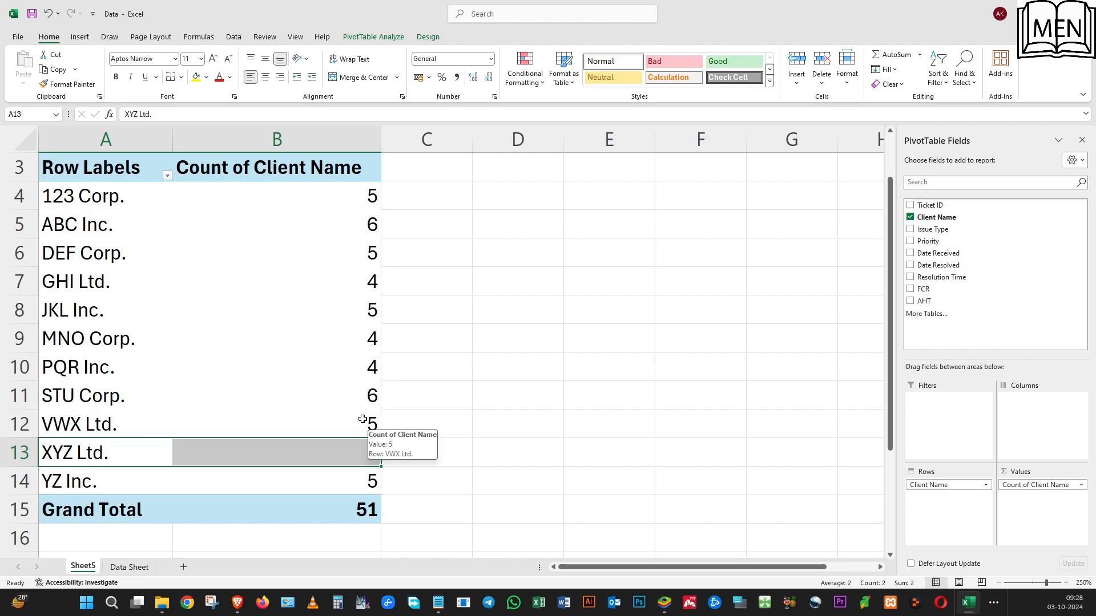
- Add Priority as a row field above Client Name and go through the High, Low and Medium groups
left_click(309, 265)
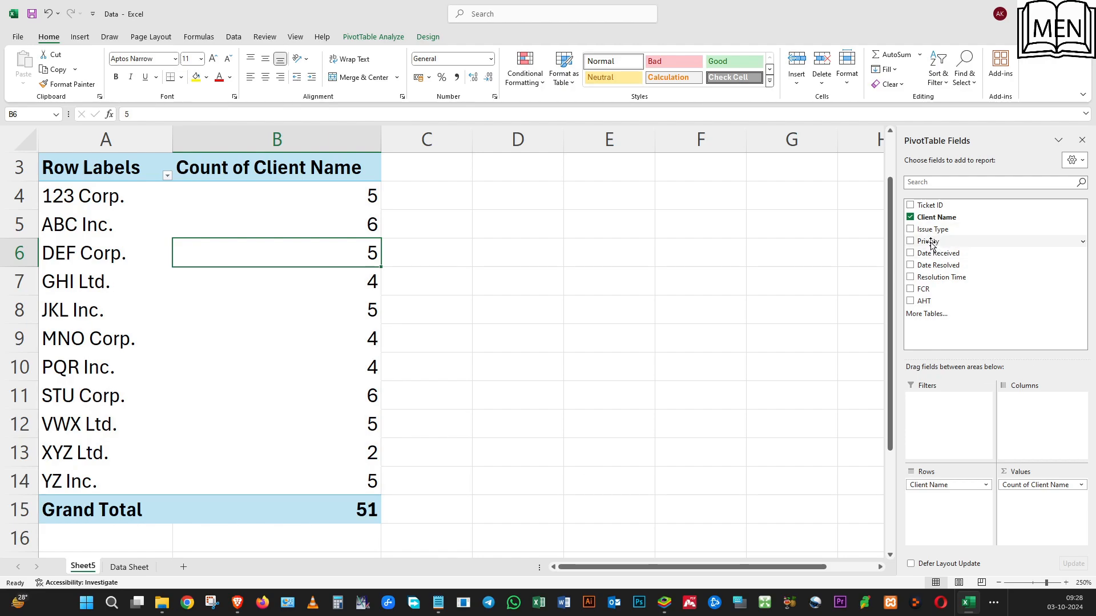
left_click_drag(932, 244, 935, 485)
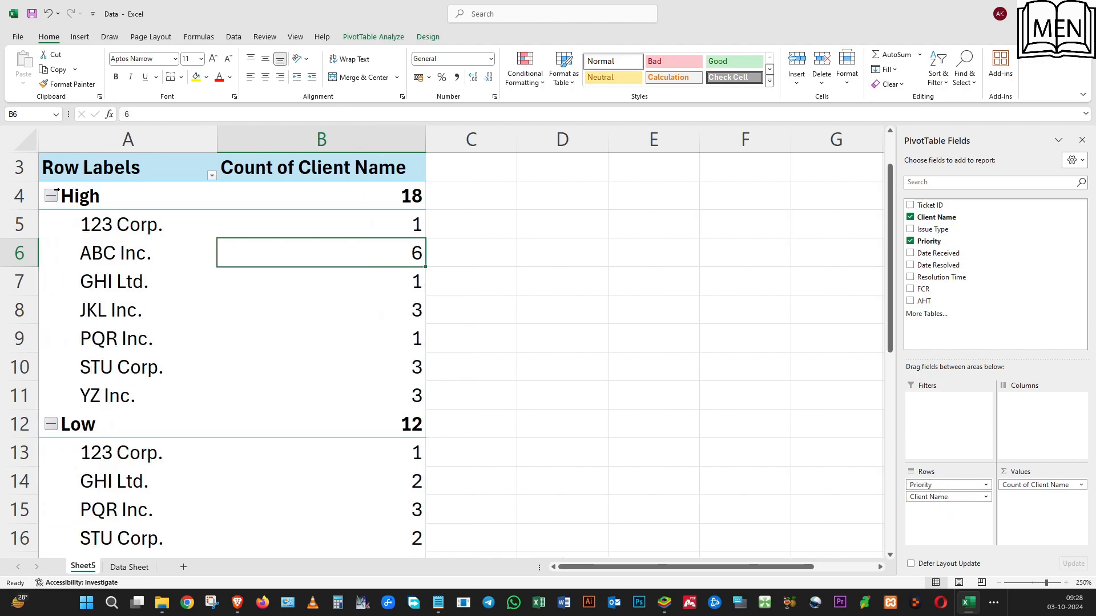
left_click(95, 195)
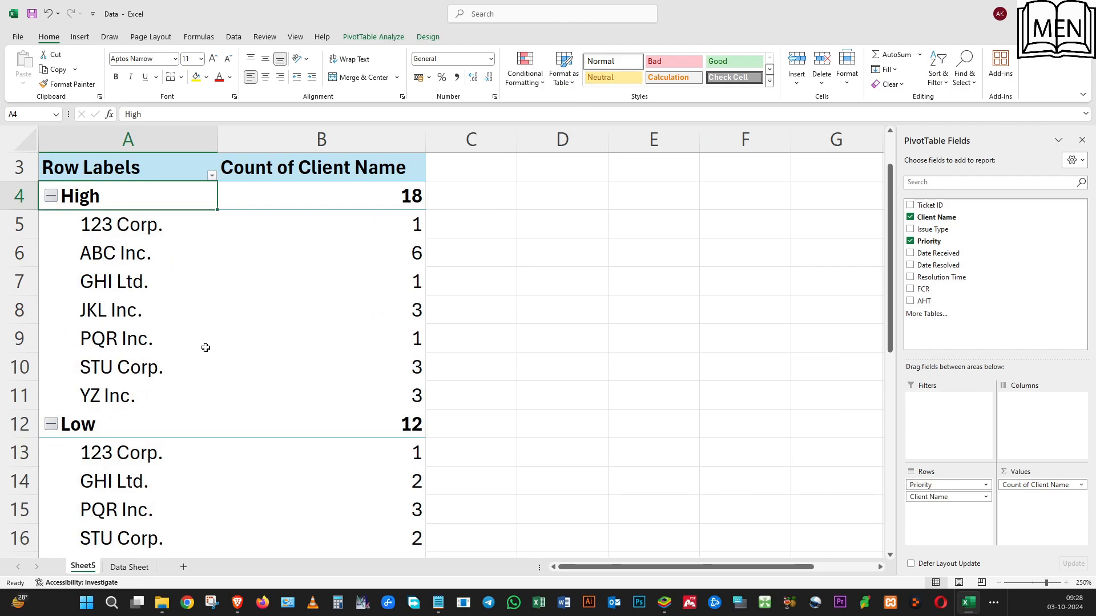
left_click(98, 426)
scroll(212, 411, "down", 4)
left_click(120, 275)
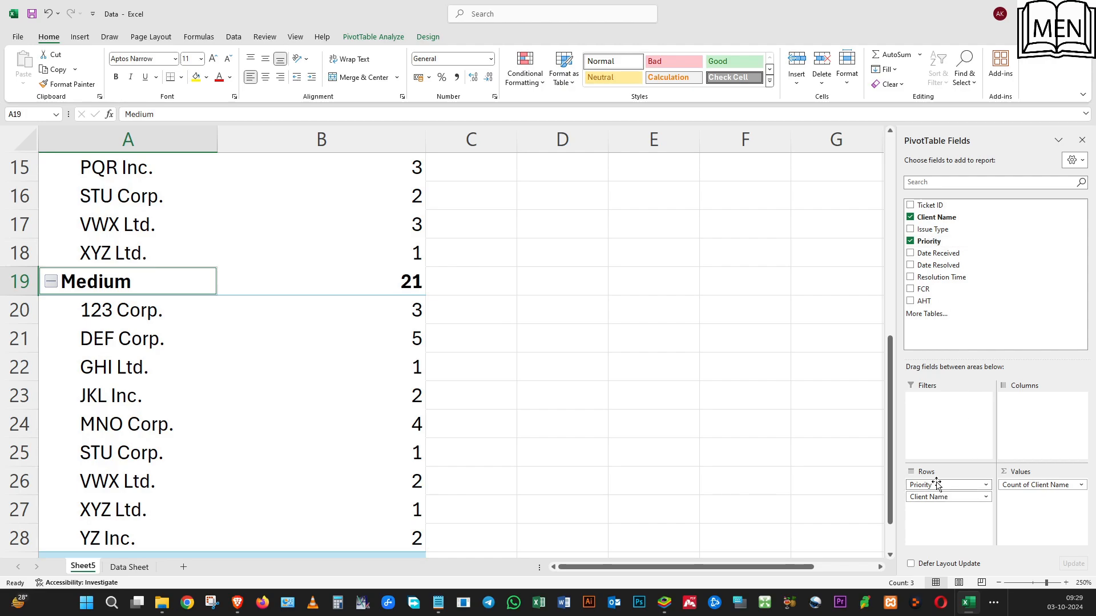
- Examine which clients are listed under the High priority group
scroll(140, 378, "up", 4)
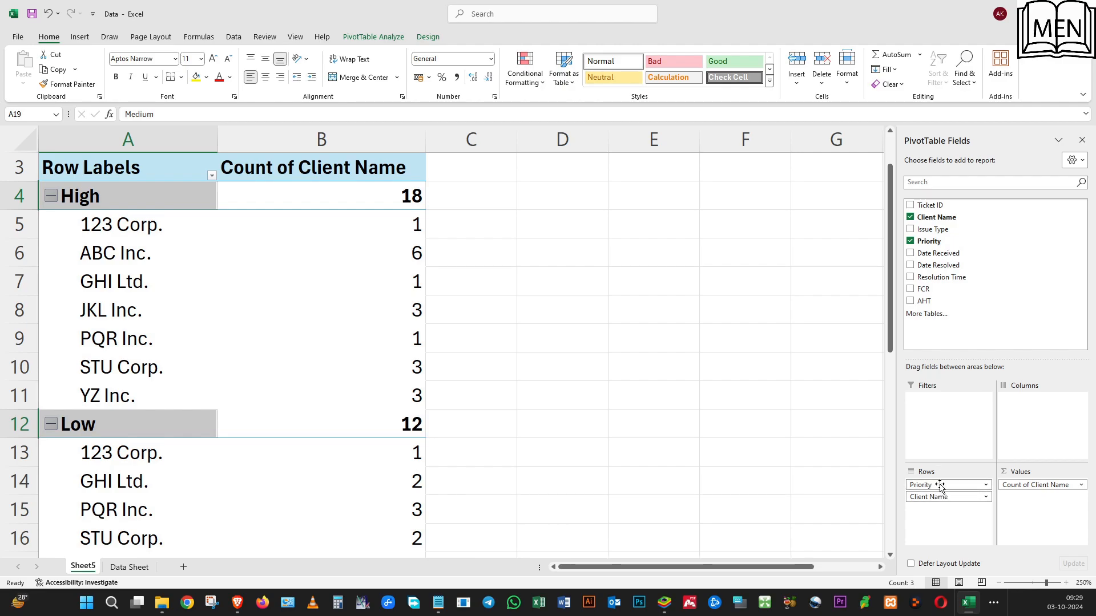
left_click(77, 198)
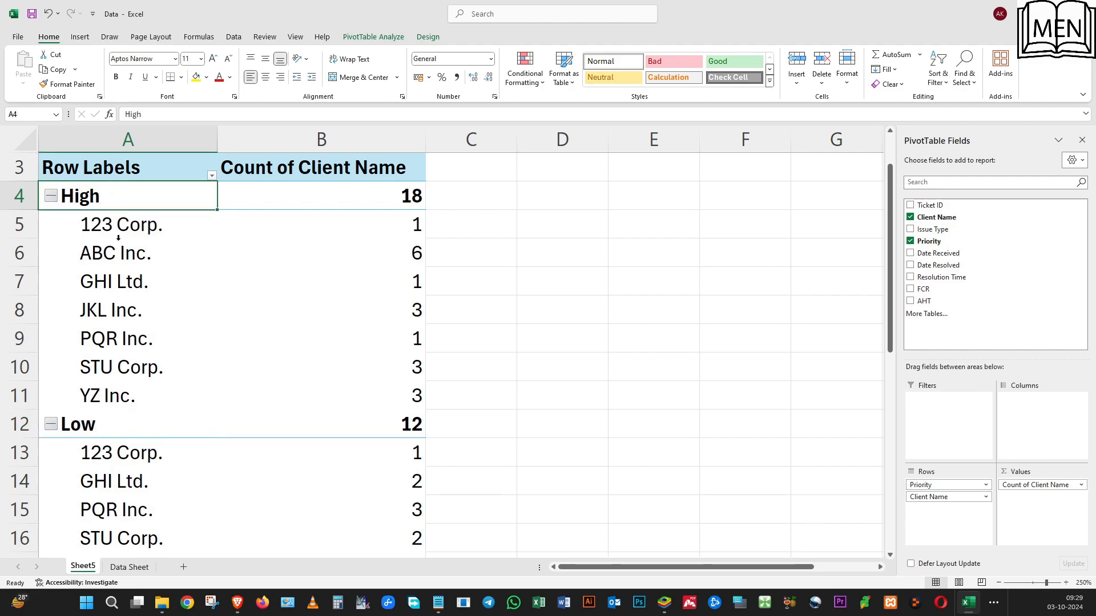
left_click(164, 381)
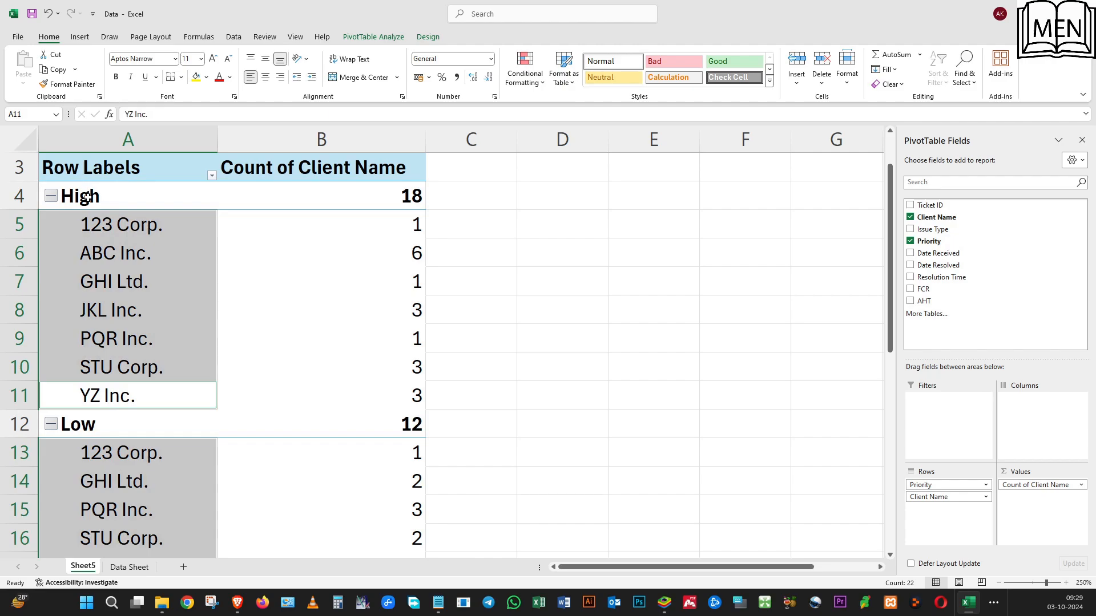
left_click(129, 201)
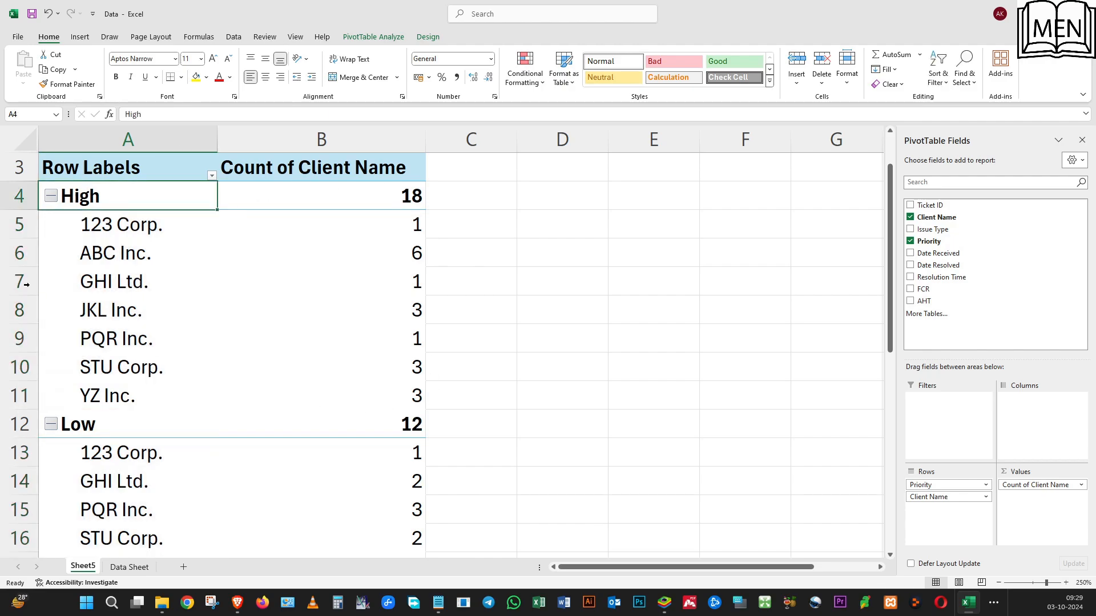
left_click(70, 182)
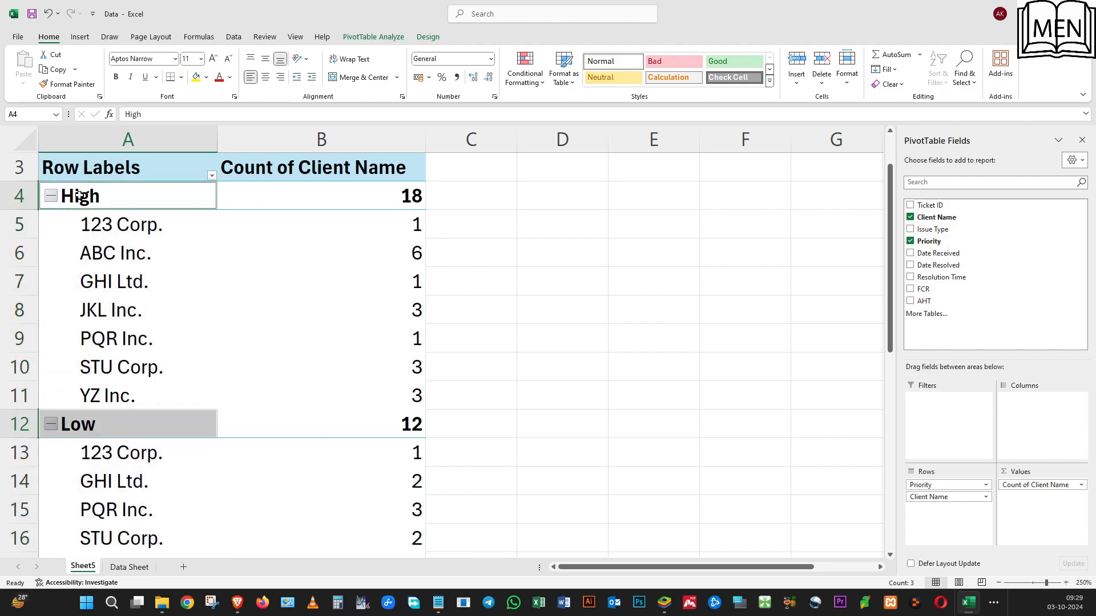
left_click(117, 257)
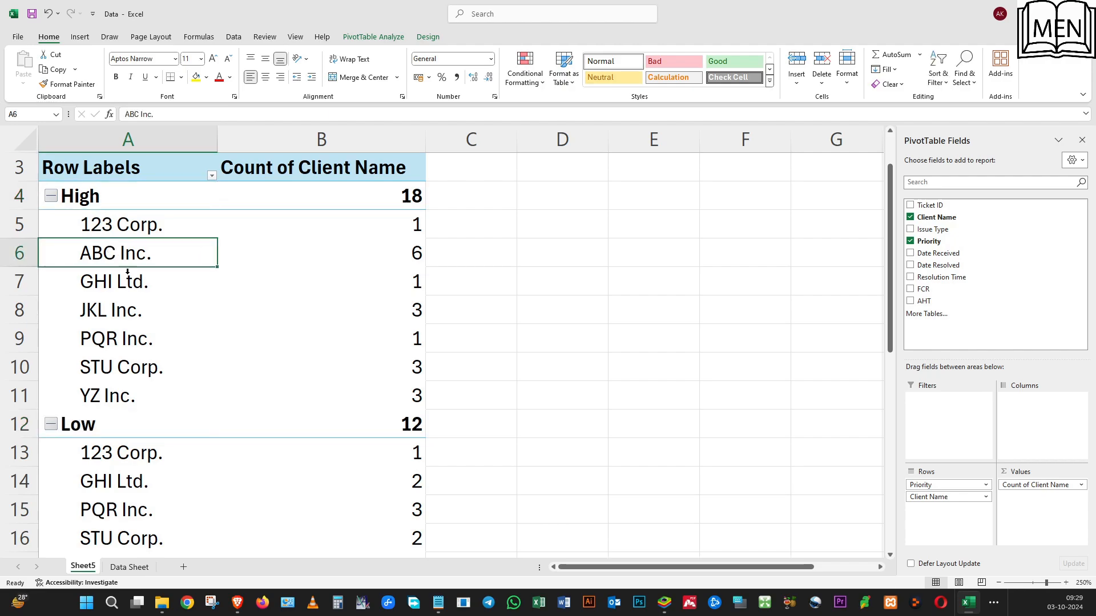
left_click(143, 313)
left_click(162, 364)
left_click(164, 383)
left_click(148, 297)
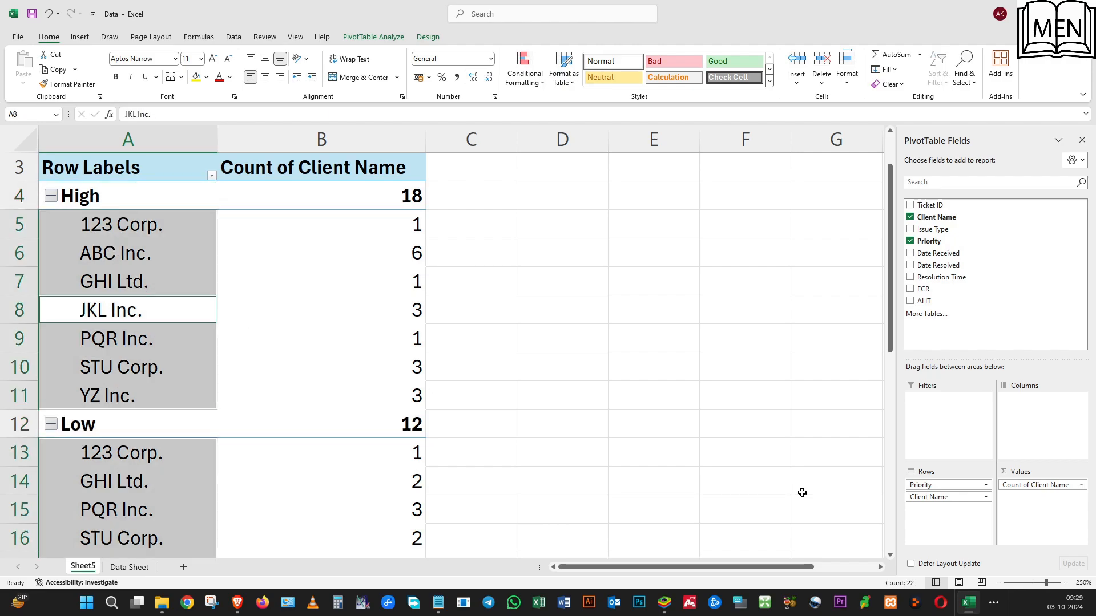
- Move Client Name above Priority in the row fields and shrink the view to see more of the PivotTable
left_click(950, 532)
left_click_drag(935, 498, 938, 486)
left_click(161, 263)
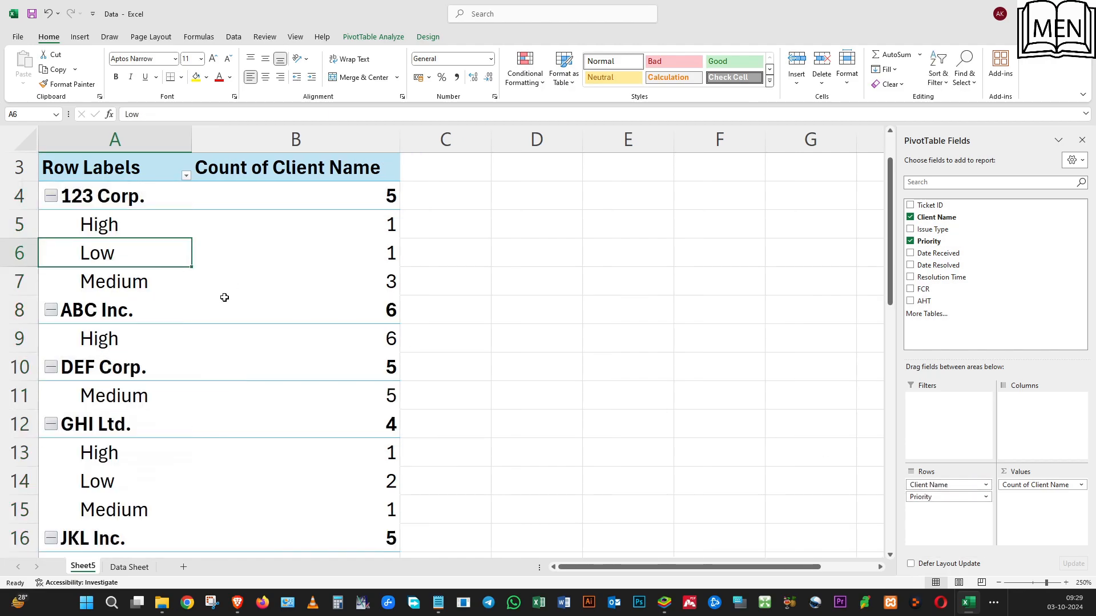
scroll(222, 284, "down", 6, "ctrl")
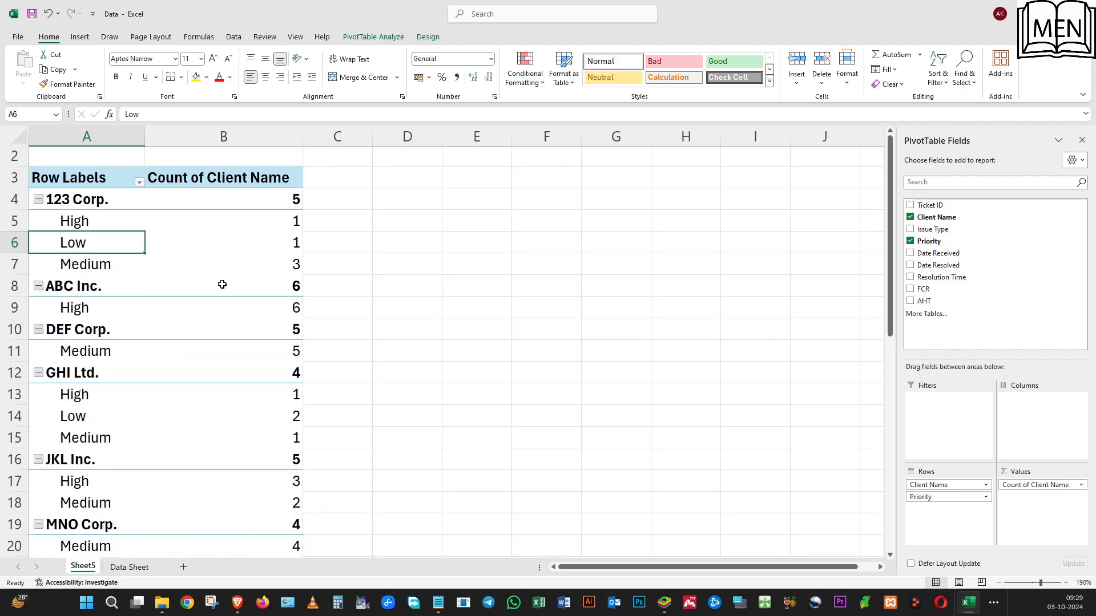
scroll(139, 296, "down", 3)
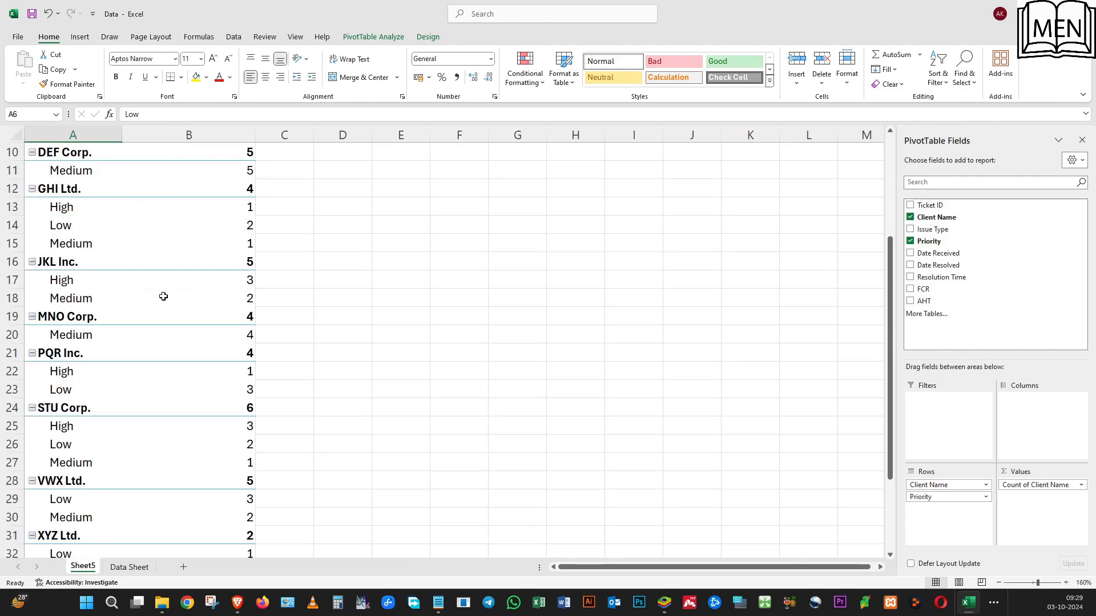
- Examine the priority levels nested under 123 Corp. and the clients below it
scroll(165, 296, "up", 3)
left_click(57, 211)
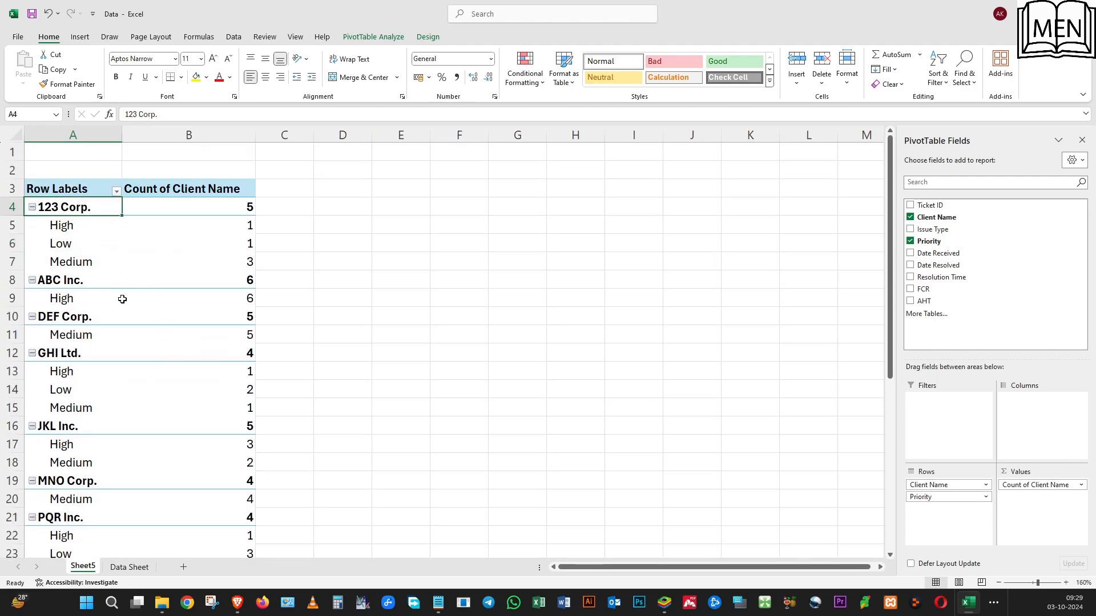
left_click(70, 227)
left_click(55, 207)
left_click(67, 244)
left_click(67, 226)
left_click(67, 245)
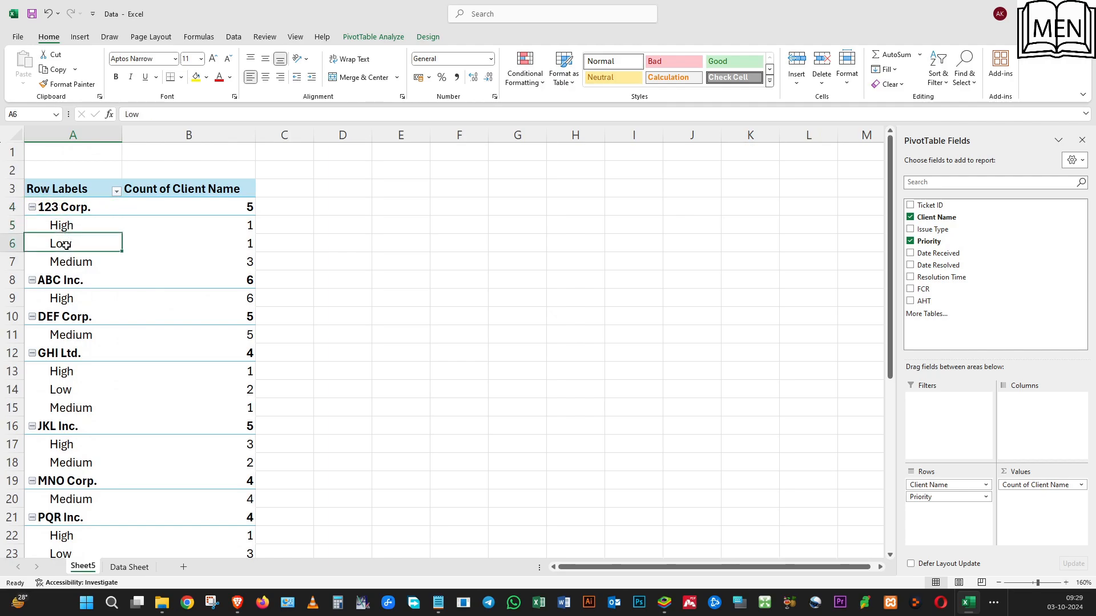
left_click(72, 268)
left_click(94, 339)
left_click(92, 409)
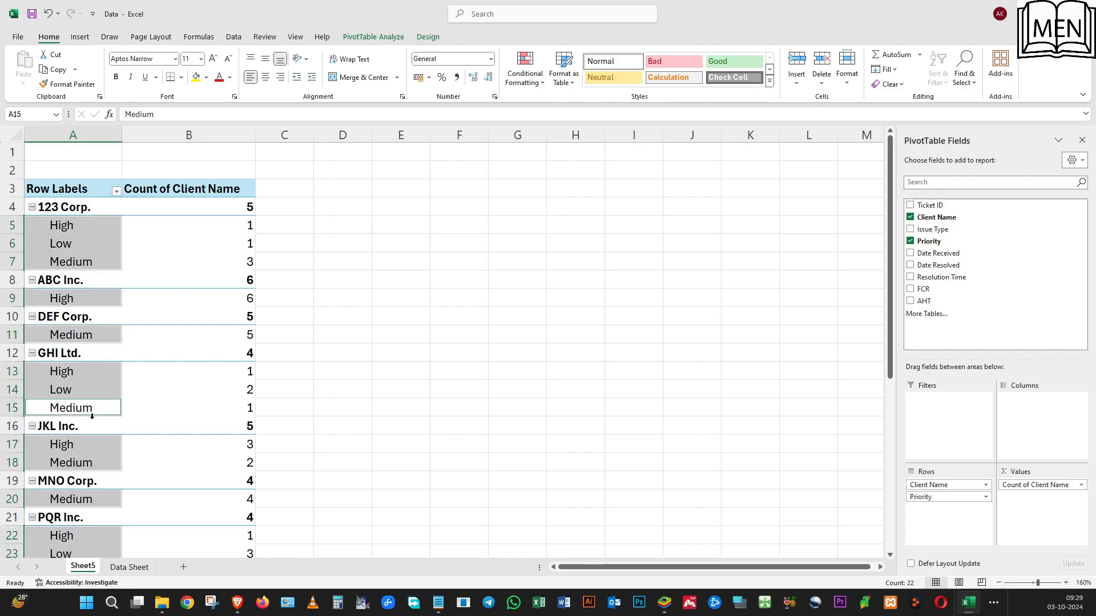
left_click(94, 432)
- Read the High, Low and Medium ticket counts of 123 Corp., and check the JKL Inc. and PQR Inc. rows
left_click(86, 223)
key("Right")
key("Right")
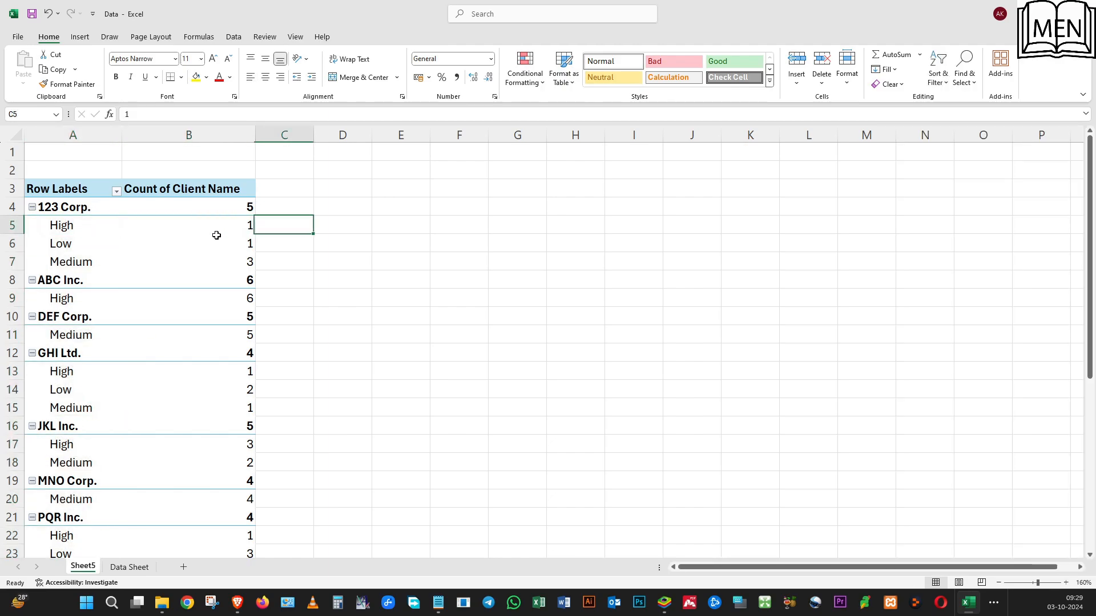
key("Left")
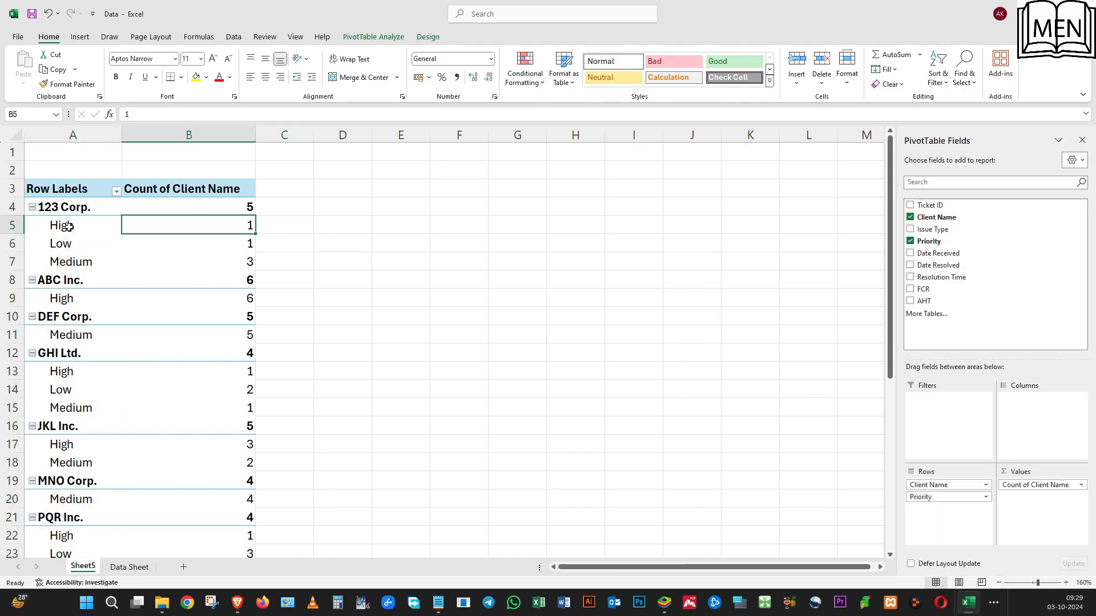
key("Down")
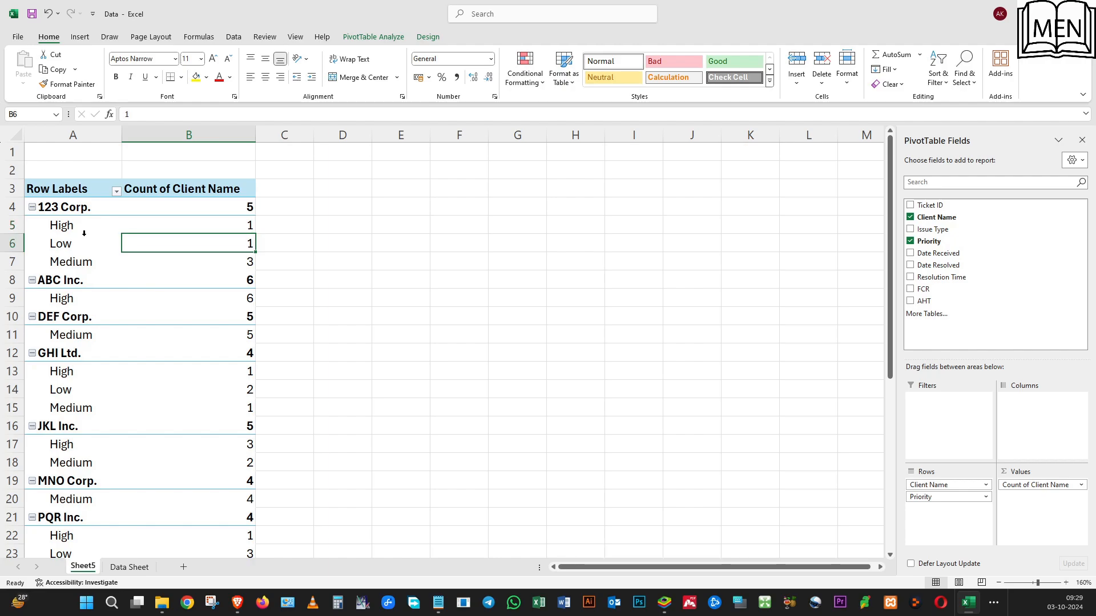
key("Down")
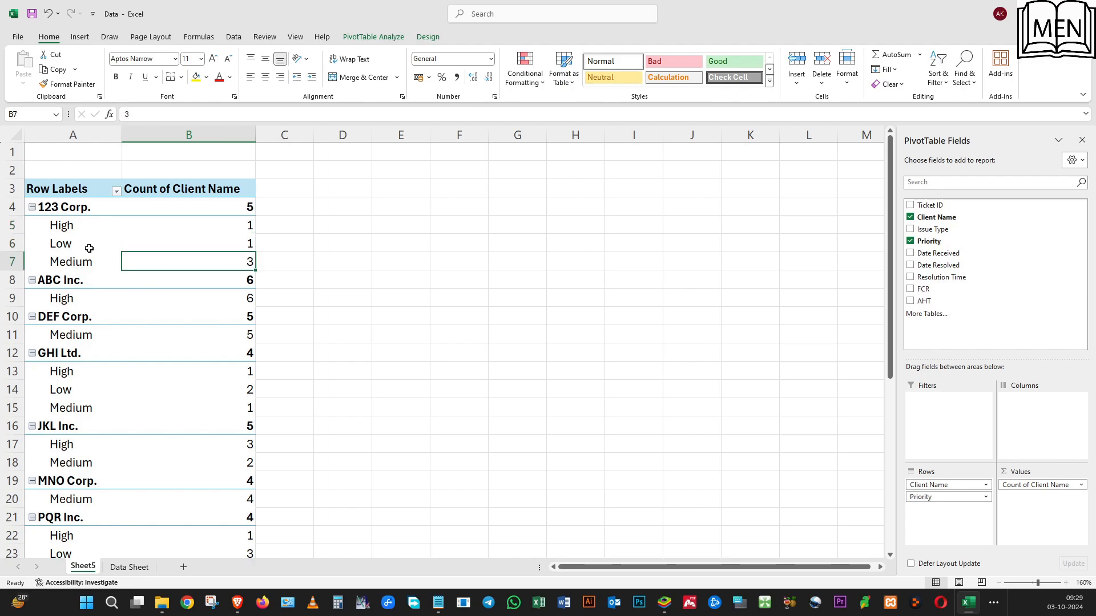
left_click(153, 428)
left_click(146, 517)
- Look through the priority breakdown of all clients down to the grand total and back to the start
scroll(134, 421, "down", 3)
scroll(135, 421, "down", 3)
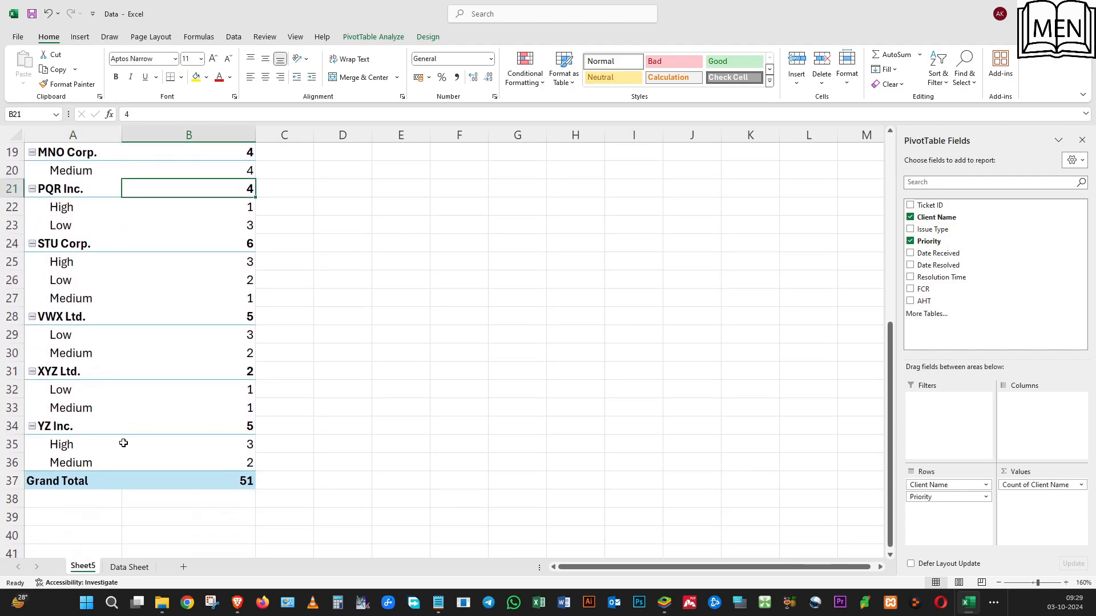
scroll(123, 402, "up", 1)
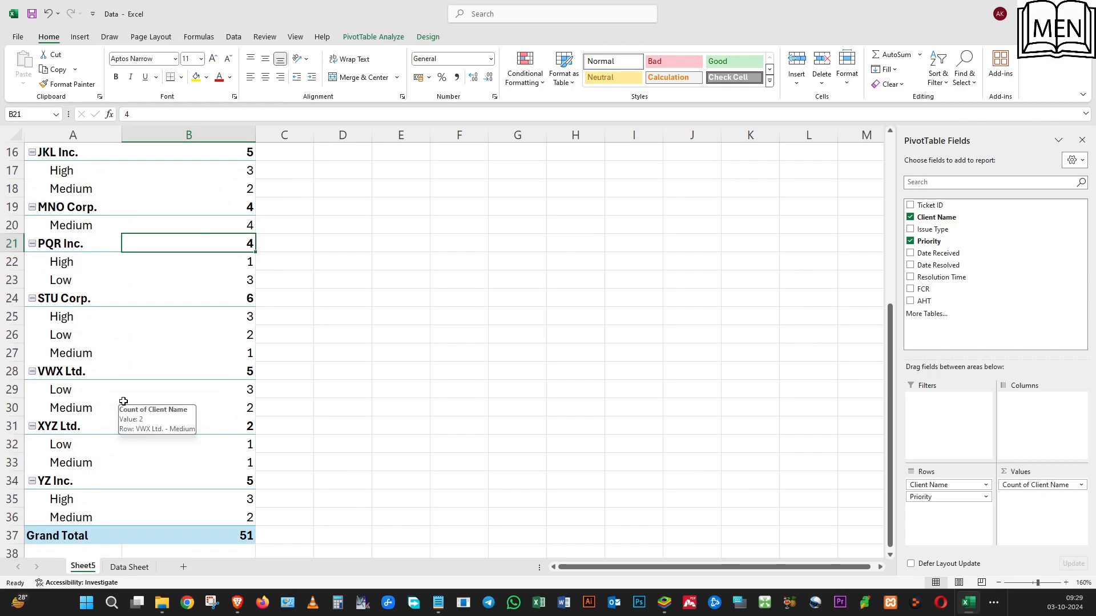
scroll(123, 402, "up", 1)
scroll(128, 417, "up", 4)
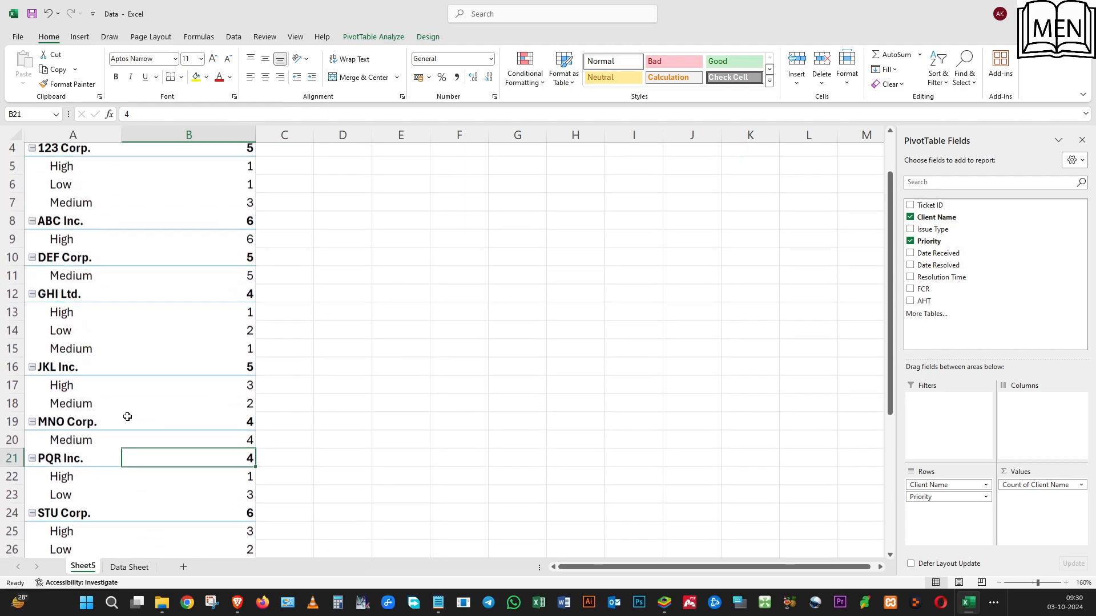
scroll(192, 318, "down", 8)
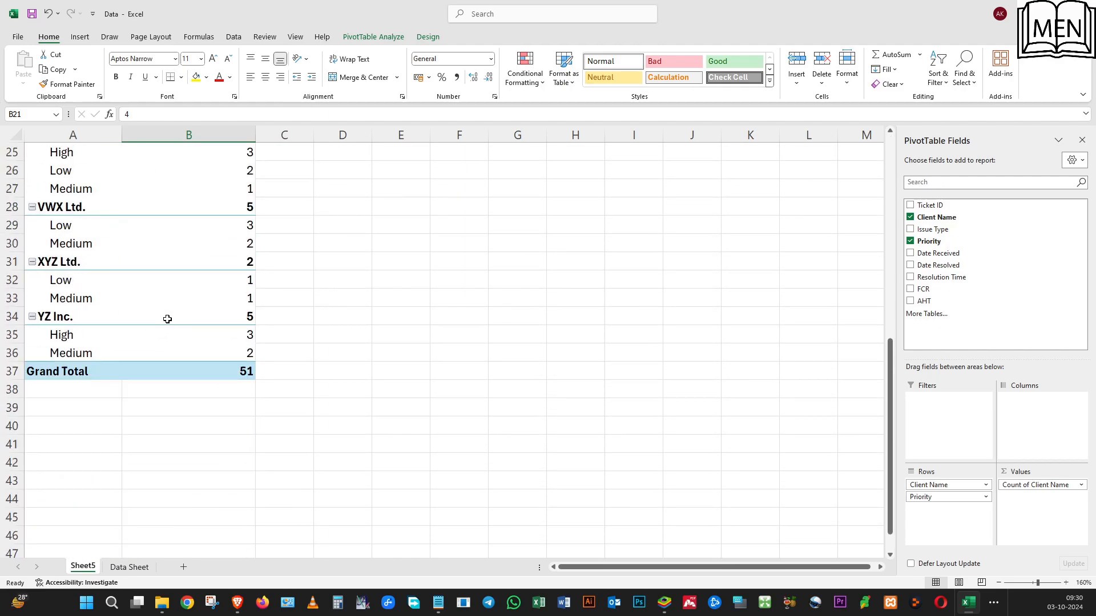
scroll(166, 317, "up", 5)
scroll(167, 324, "up", 3)
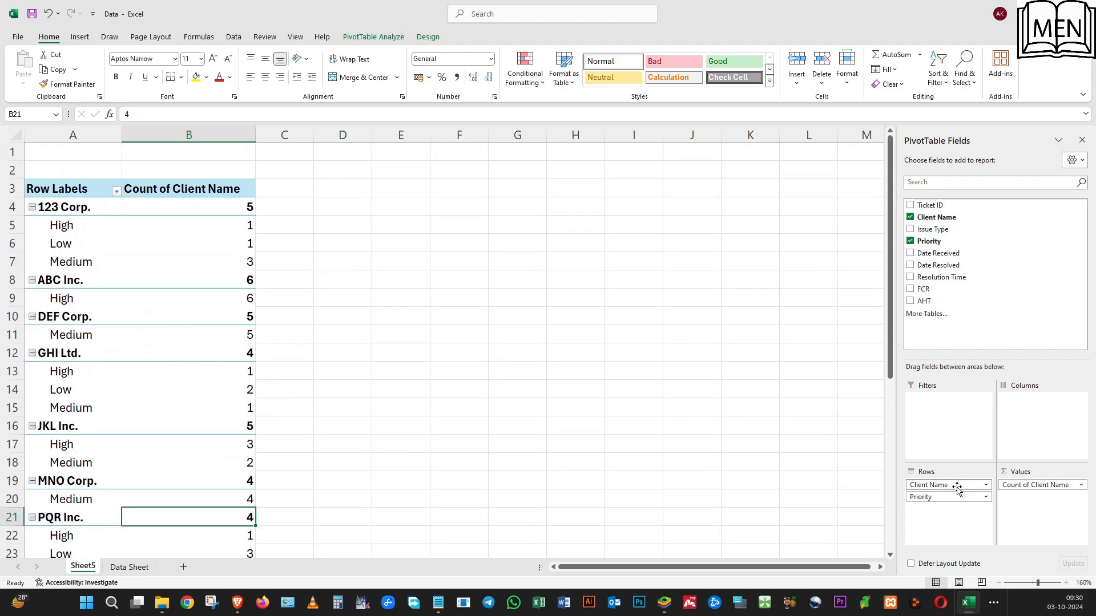
- Move Client Name below Priority in the row fields and check the High priority count of ABC Inc
left_click_drag(956, 489, 949, 513)
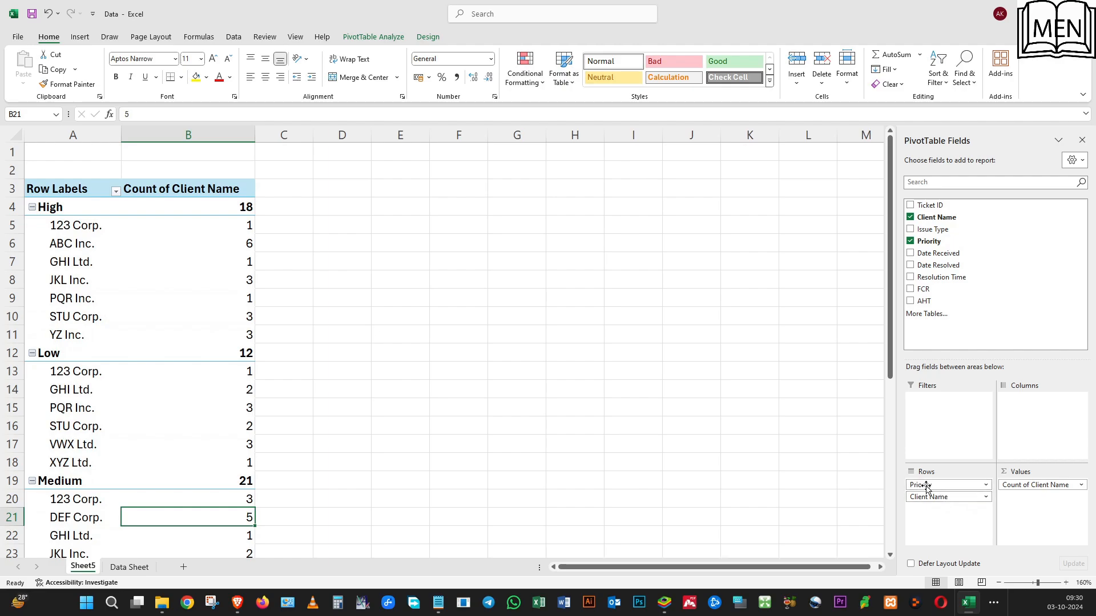
left_click(176, 246)
left_click(112, 242)
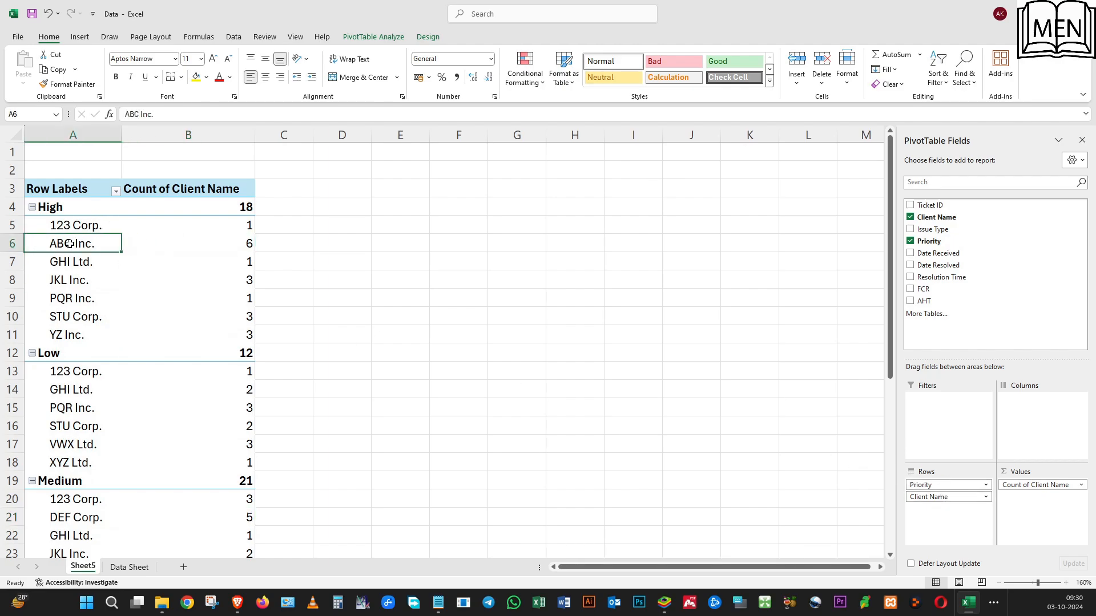
left_click(227, 249)
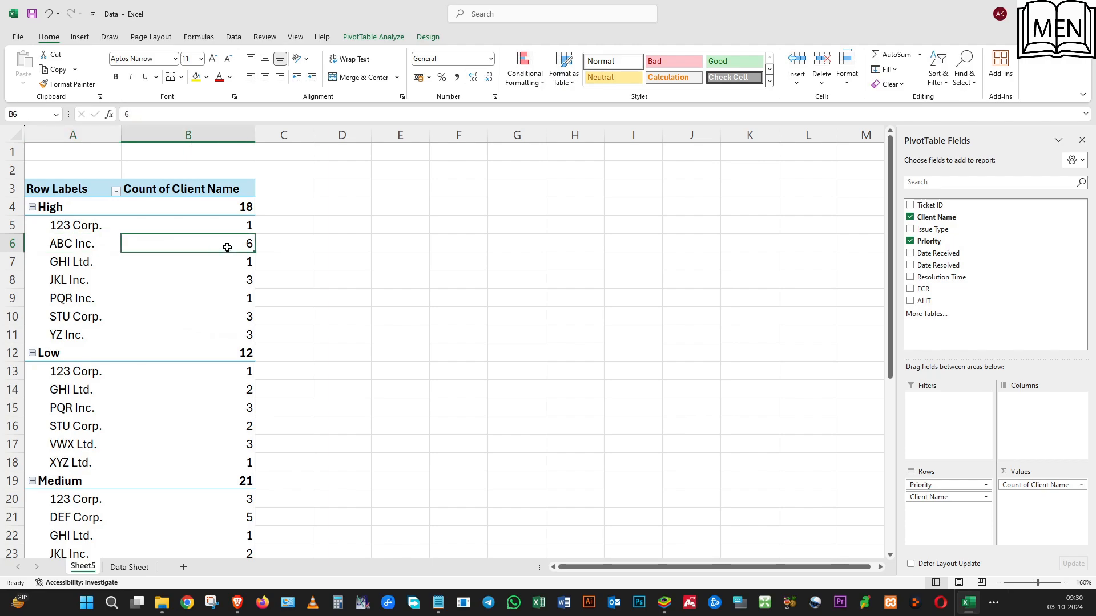
mouse_move(227, 247)
mouse_move(184, 303)
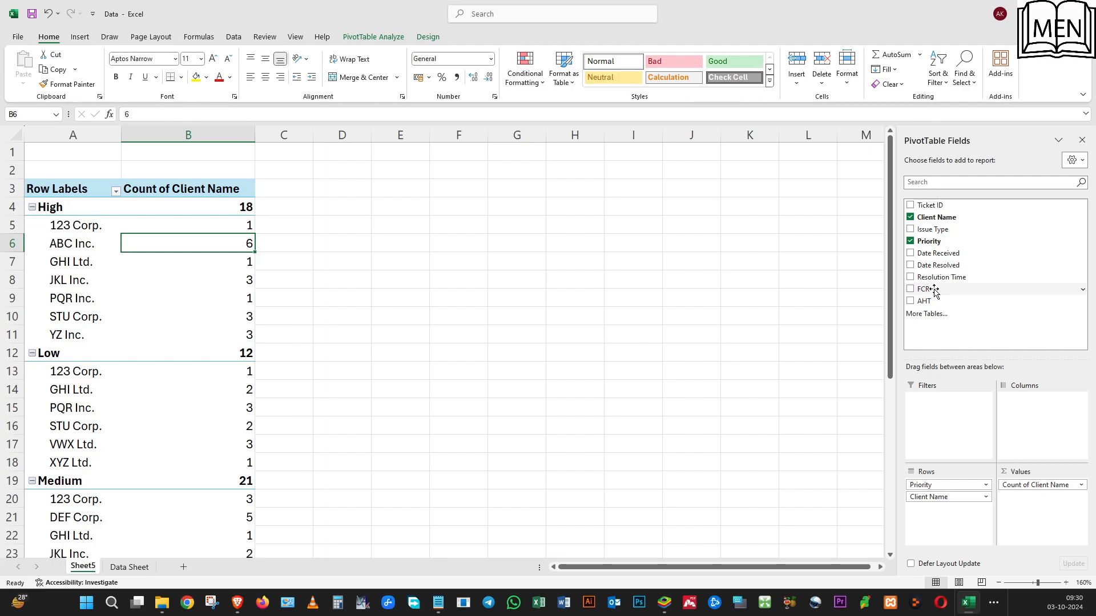
- Add FCR as the column field and check the No and Yes breakdown for ABC Inc. under High priority
left_click_drag(934, 291, 1021, 427)
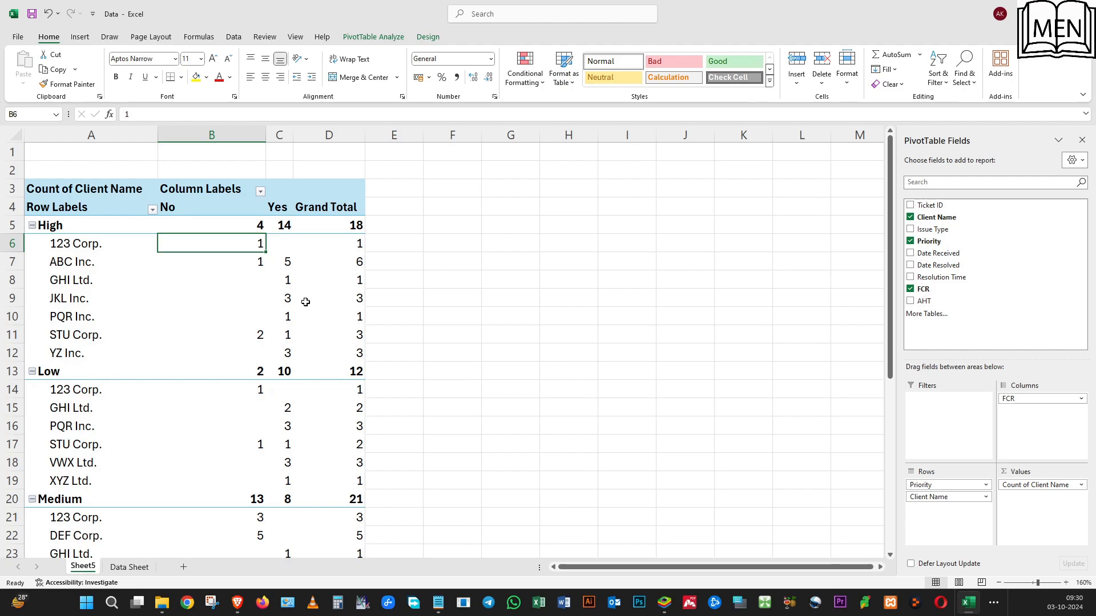
left_click(194, 297)
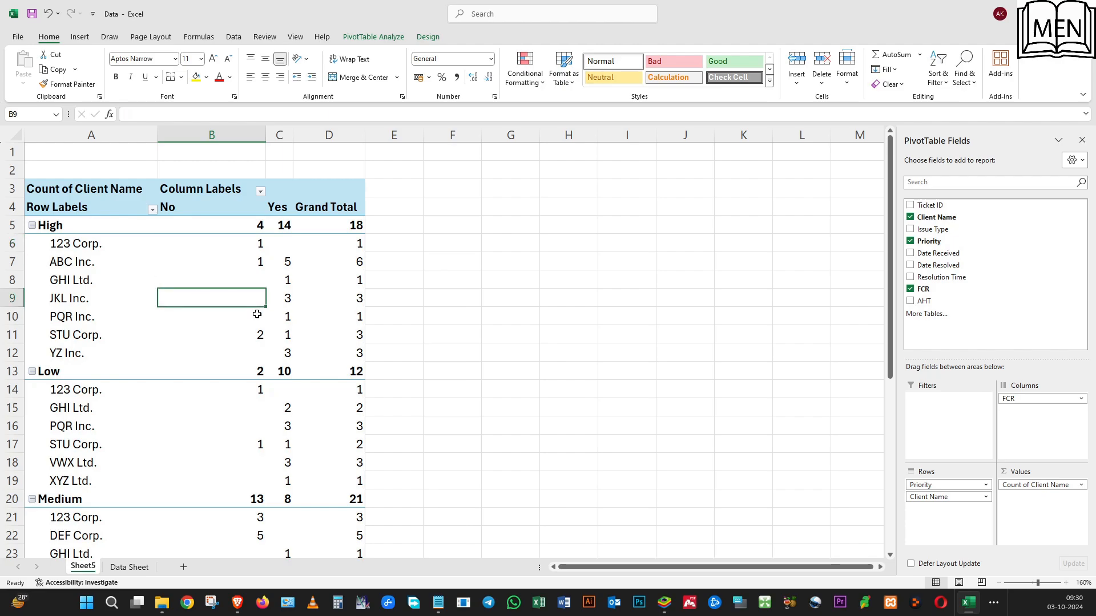
left_click(50, 227)
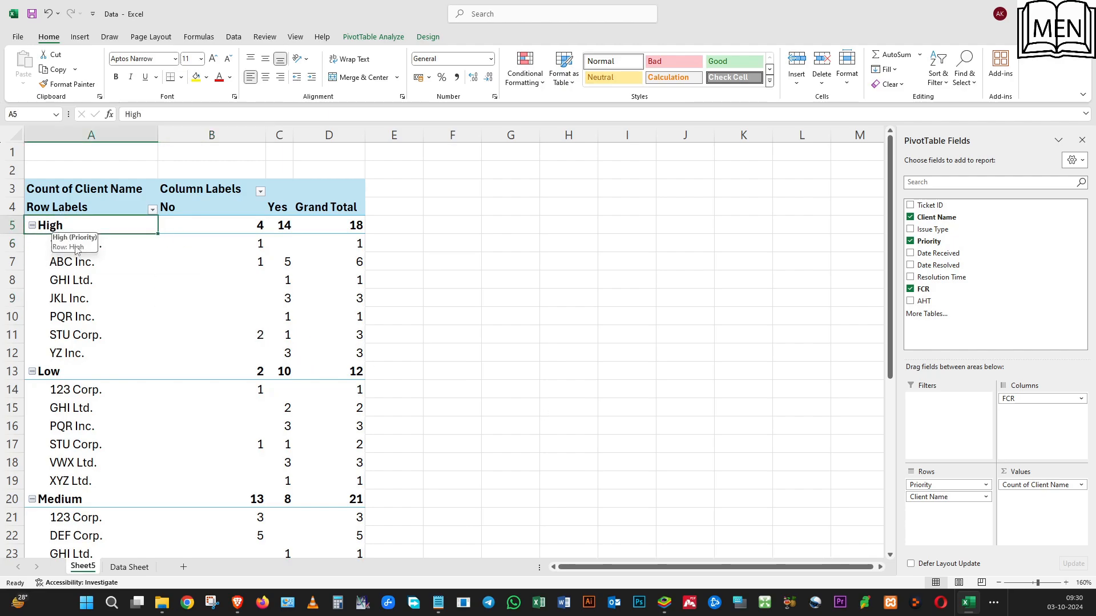
left_click(226, 283)
left_click(86, 266)
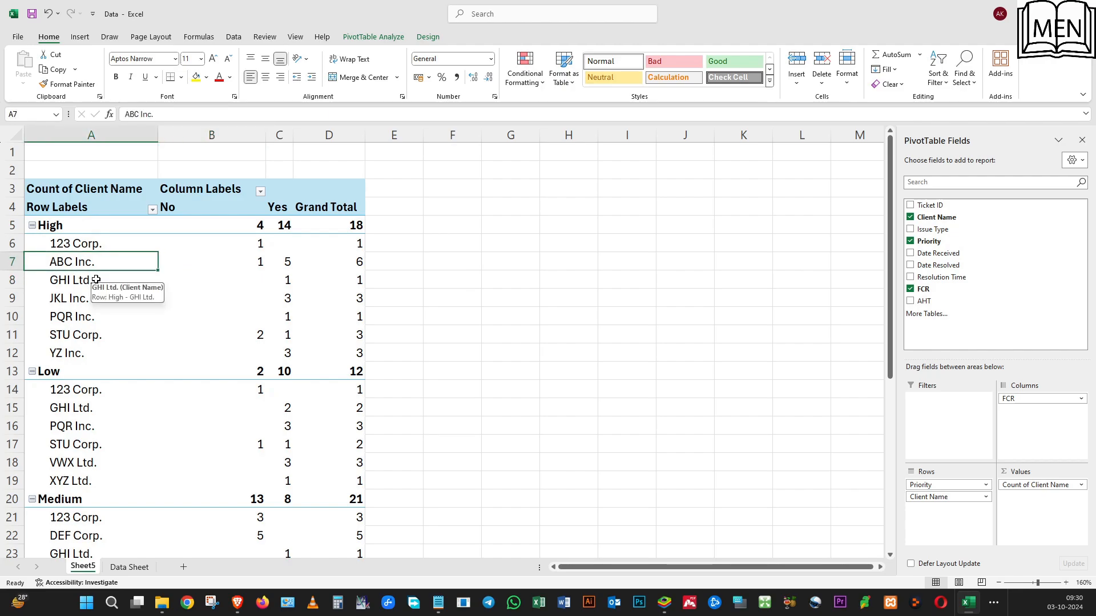
key("Right")
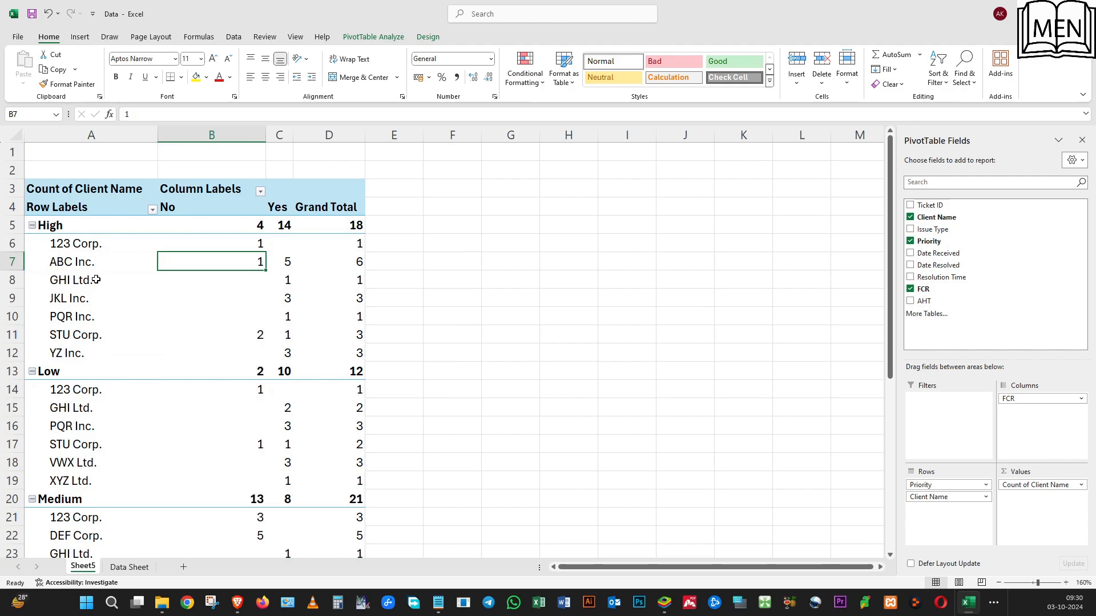
- Compare the No, Yes and total ticket counts of ABC Inc. under High priority
key("Right")
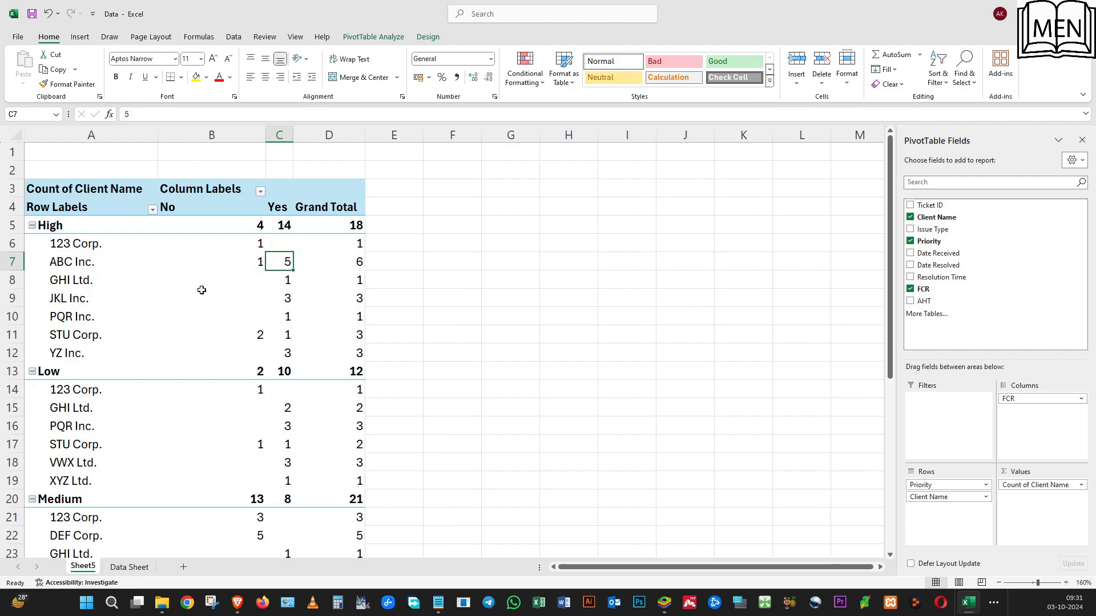
left_click(225, 262)
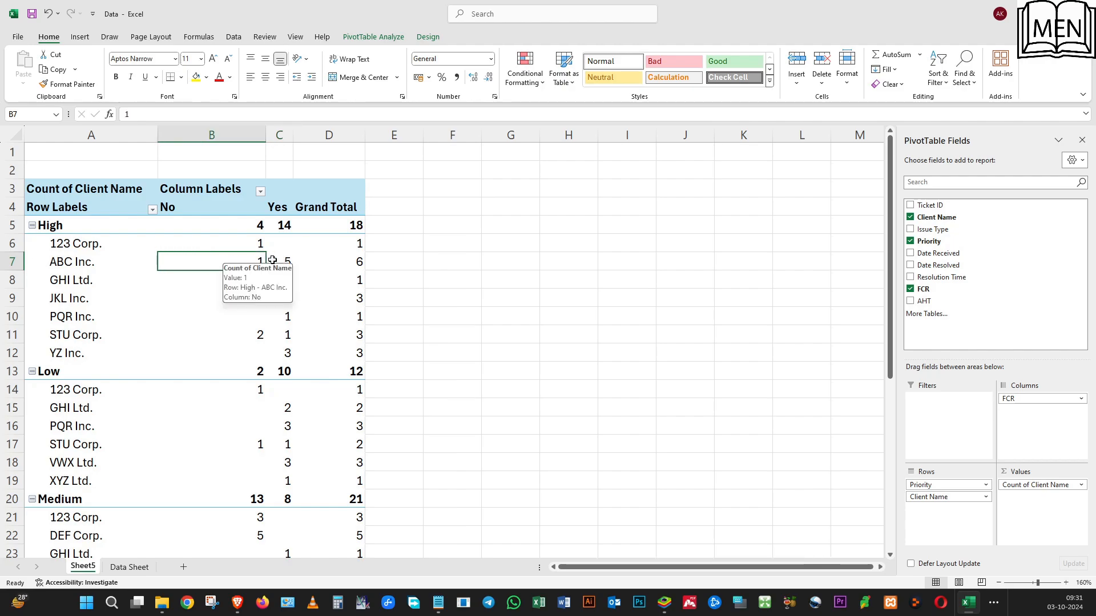
left_click(336, 262)
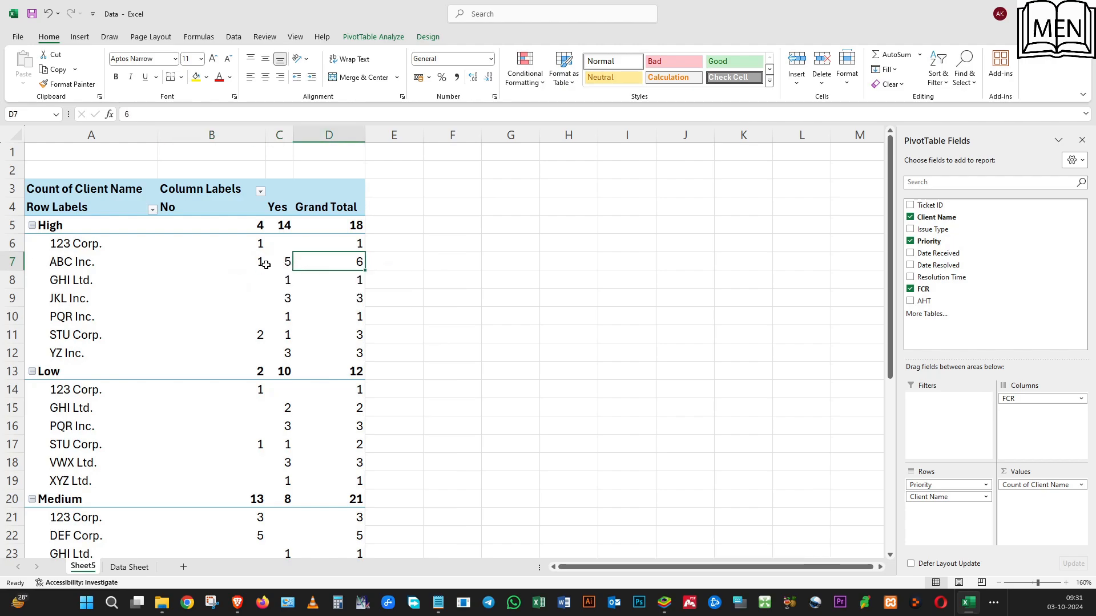
left_click(143, 262)
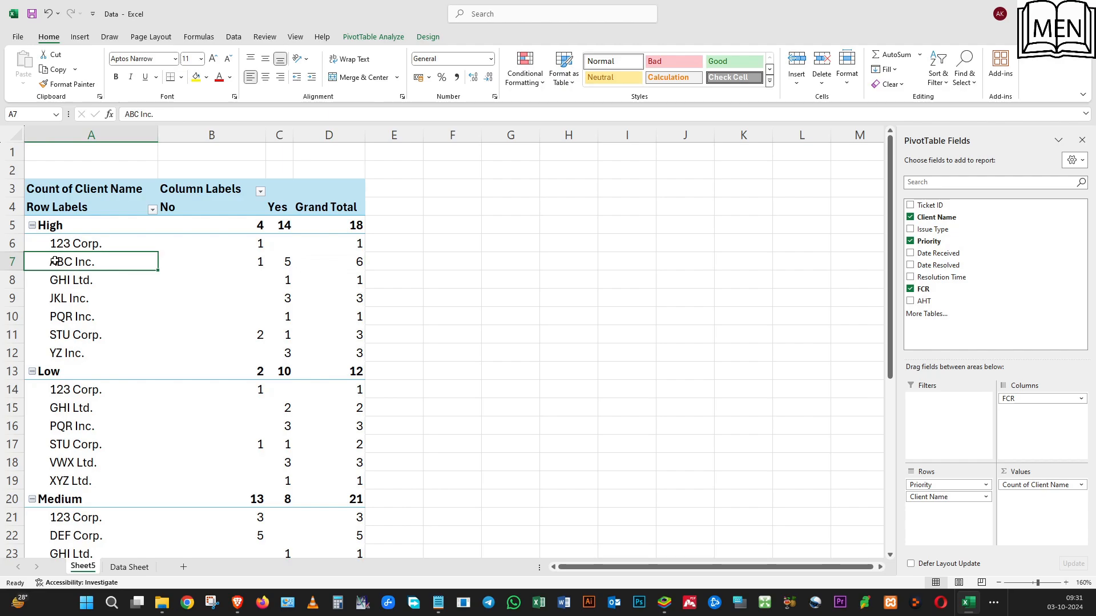
left_click(206, 264)
left_click(287, 262)
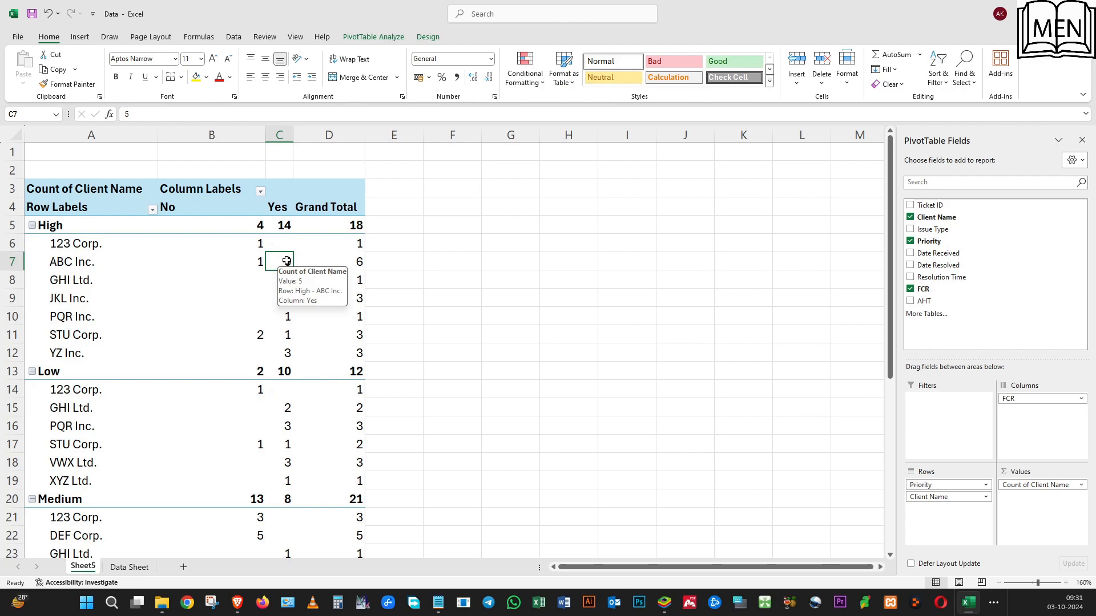
key("Left")
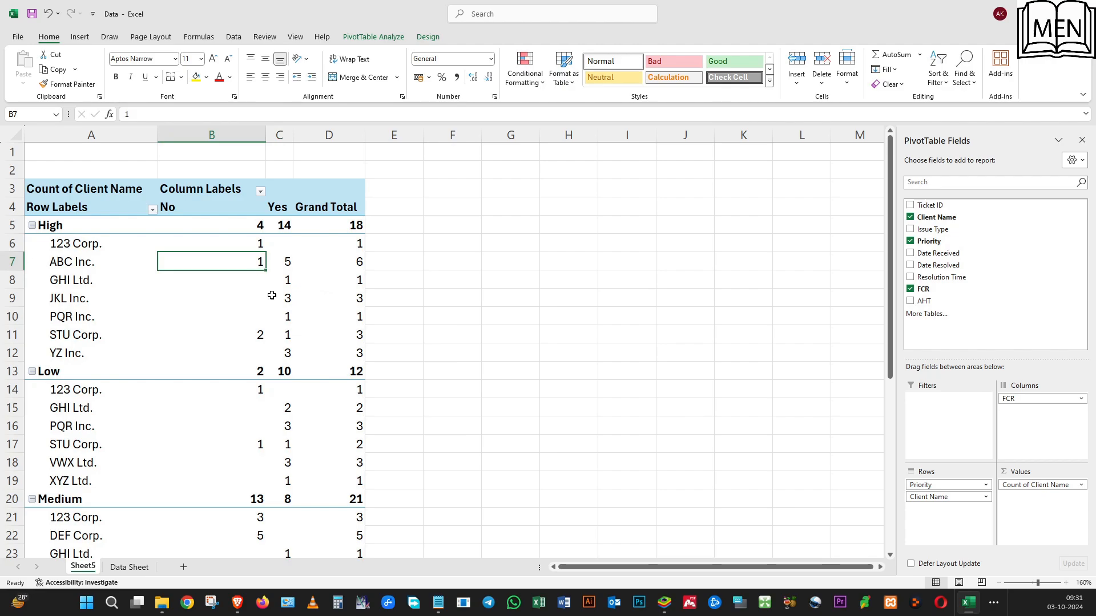
- Read the Grand Total row of the PivotTable for the No, Yes and overall ticket counts
scroll(272, 295, "down", 6)
scroll(272, 295, "up", 6)
scroll(272, 295, "down", 6)
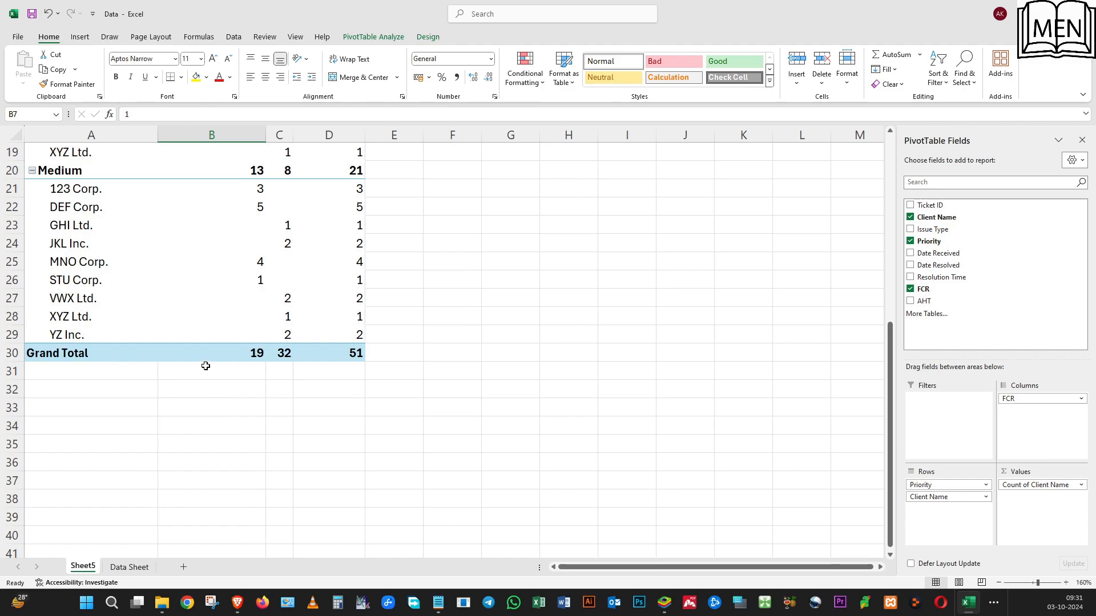
left_click(55, 354)
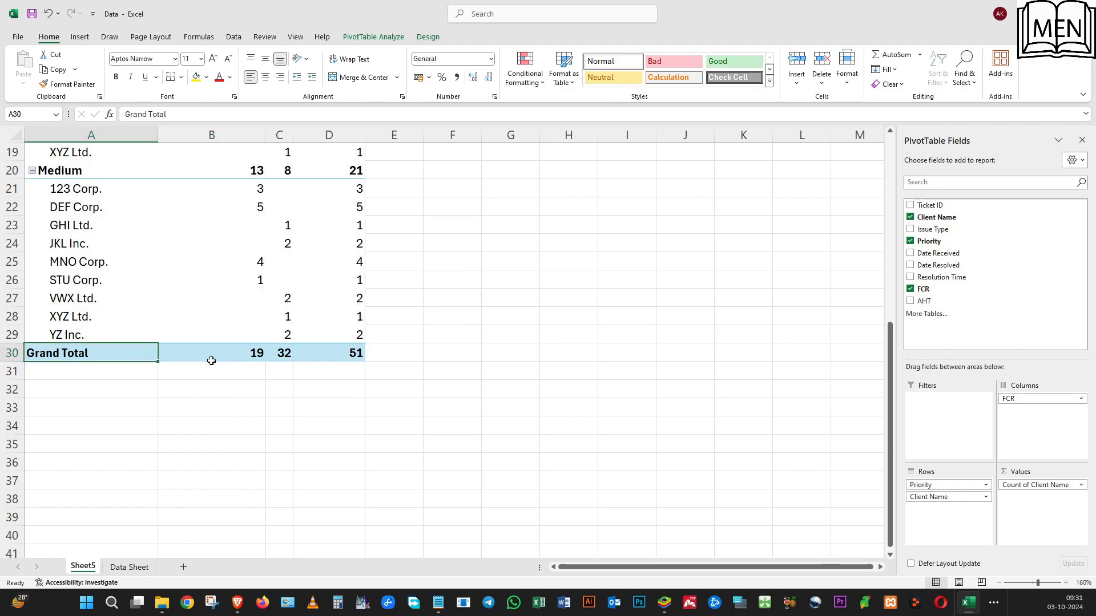
left_click(232, 355)
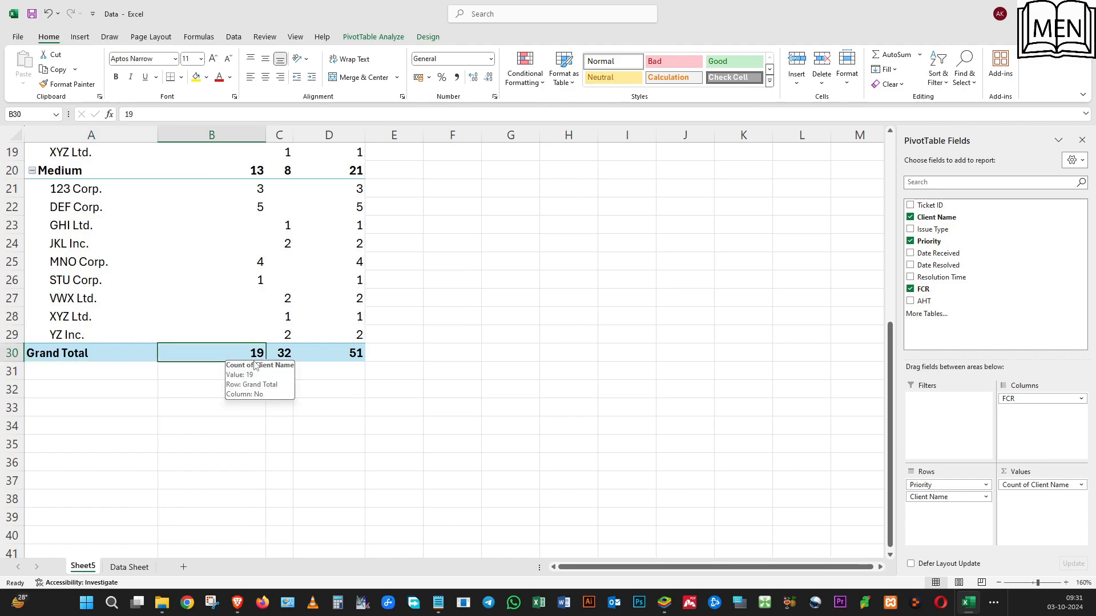
left_click(348, 356)
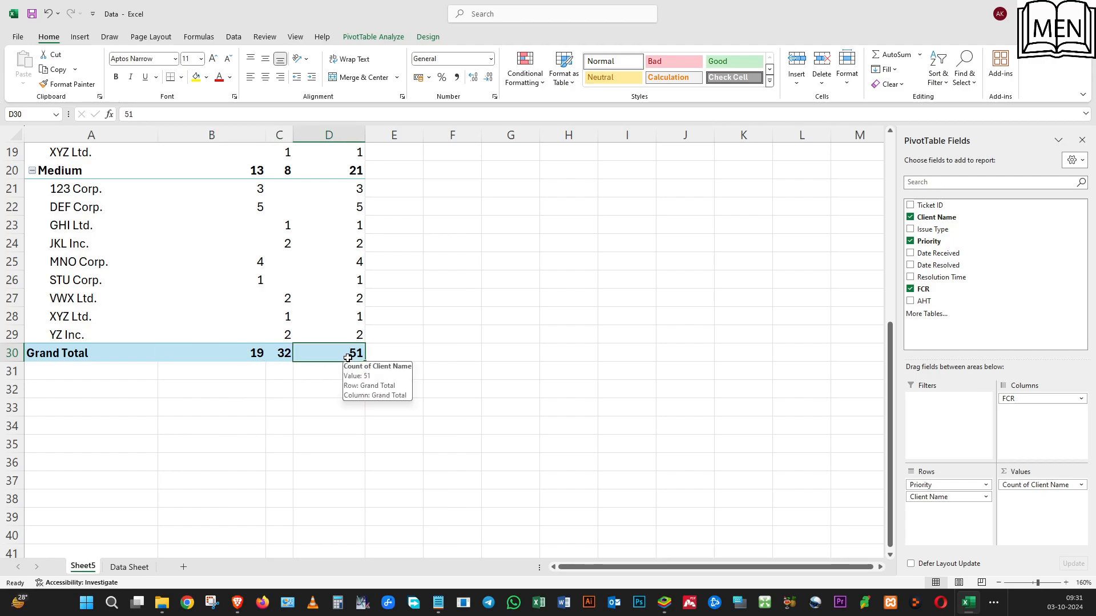
left_click(230, 349)
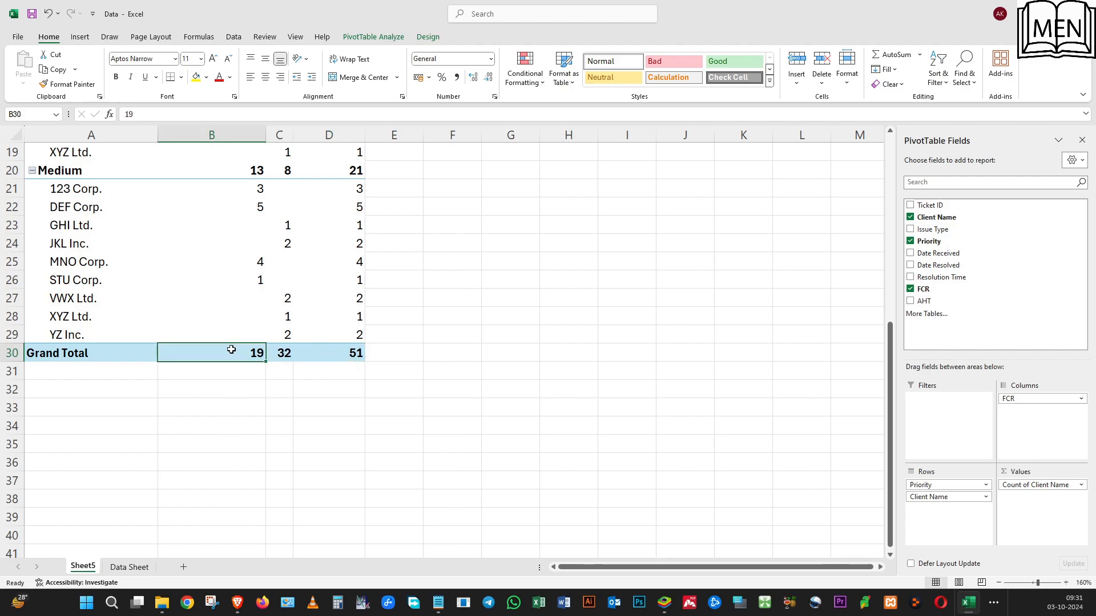
left_click(284, 355)
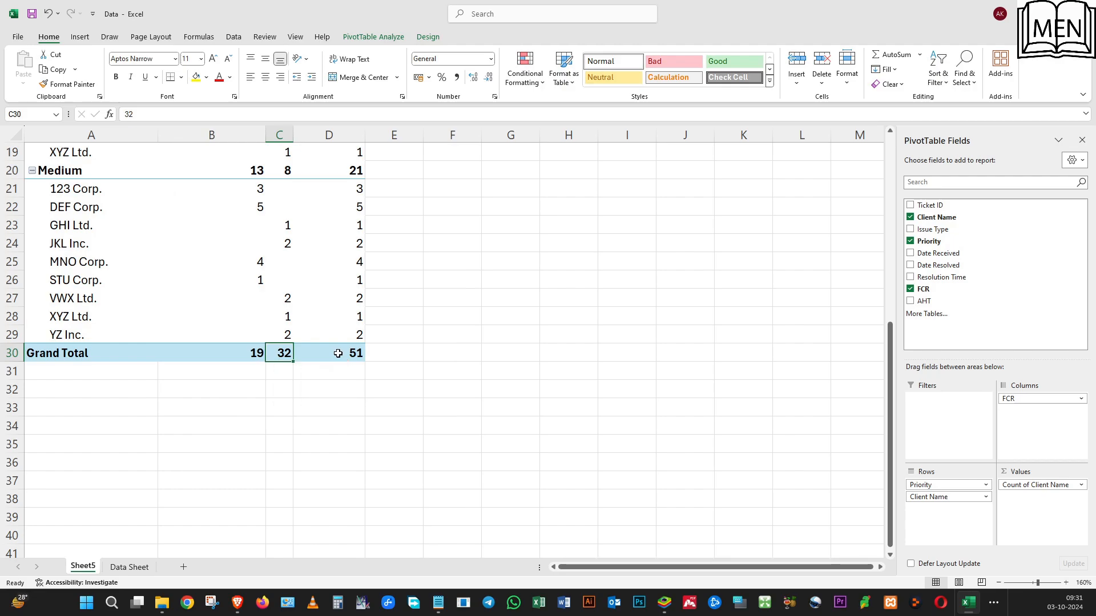
- Review the No and Yes column headings of the FCR breakdown against their grand totals
scroll(337, 298, "up", 6)
left_click(168, 201)
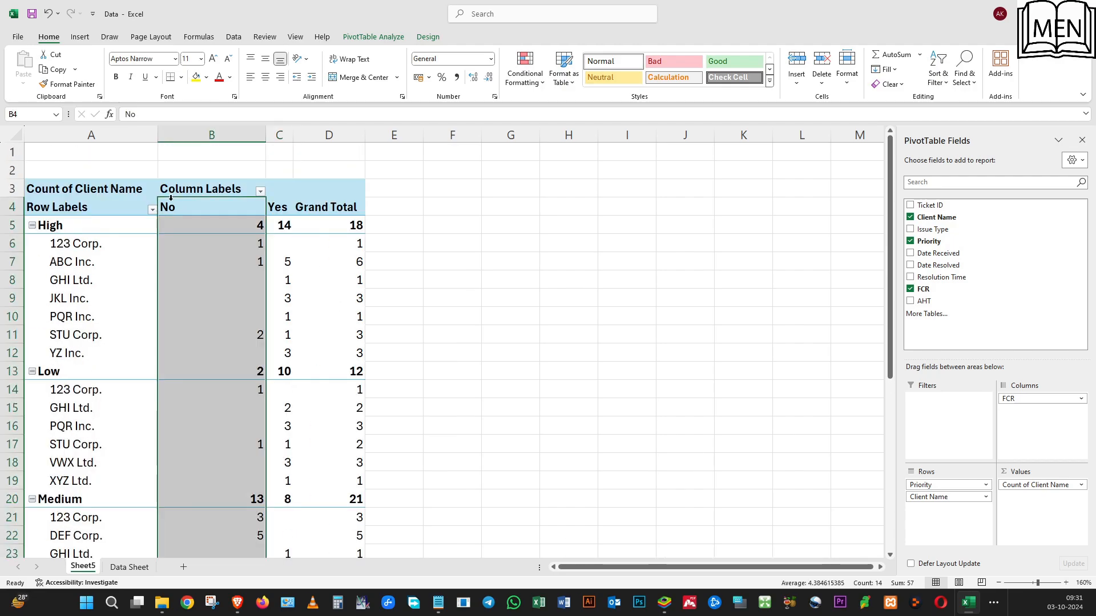
left_click(288, 208)
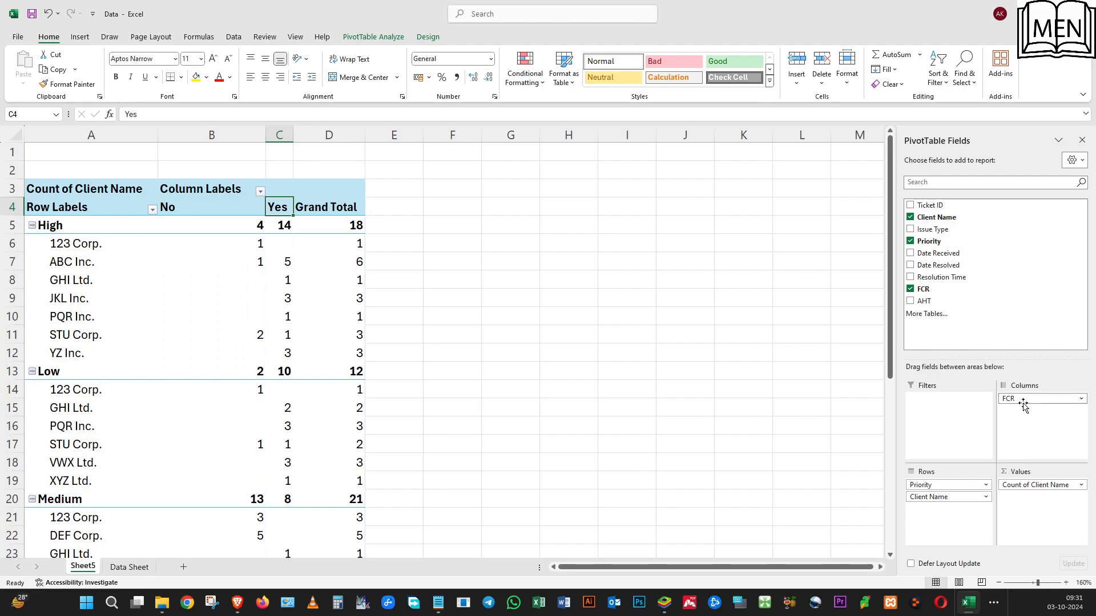
scroll(350, 391, "down", 6)
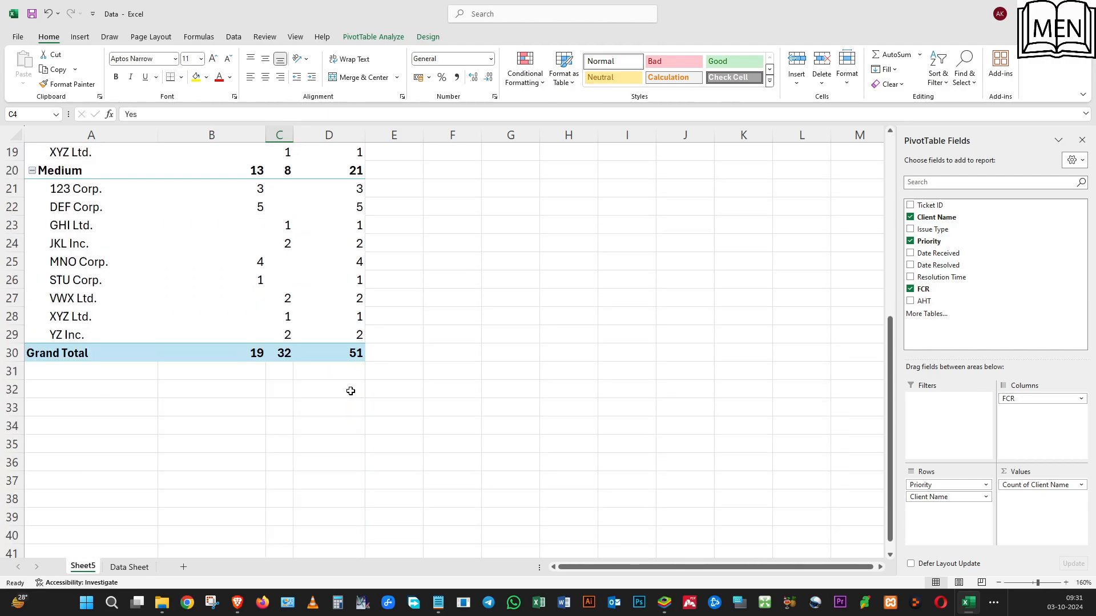
scroll(303, 357, "up", 6)
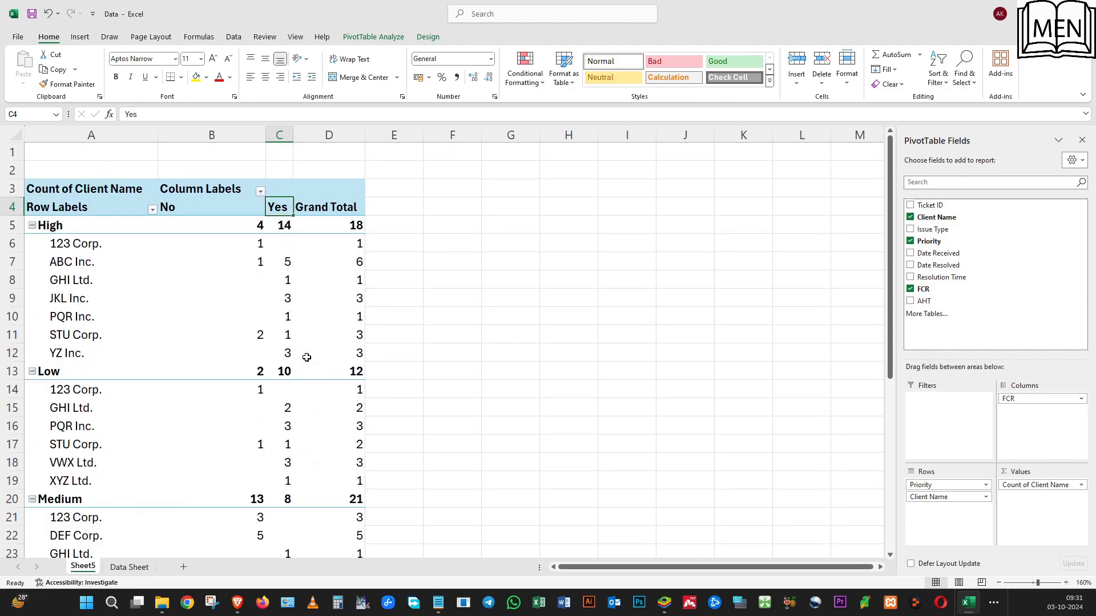
scroll(268, 377, "down", 5)
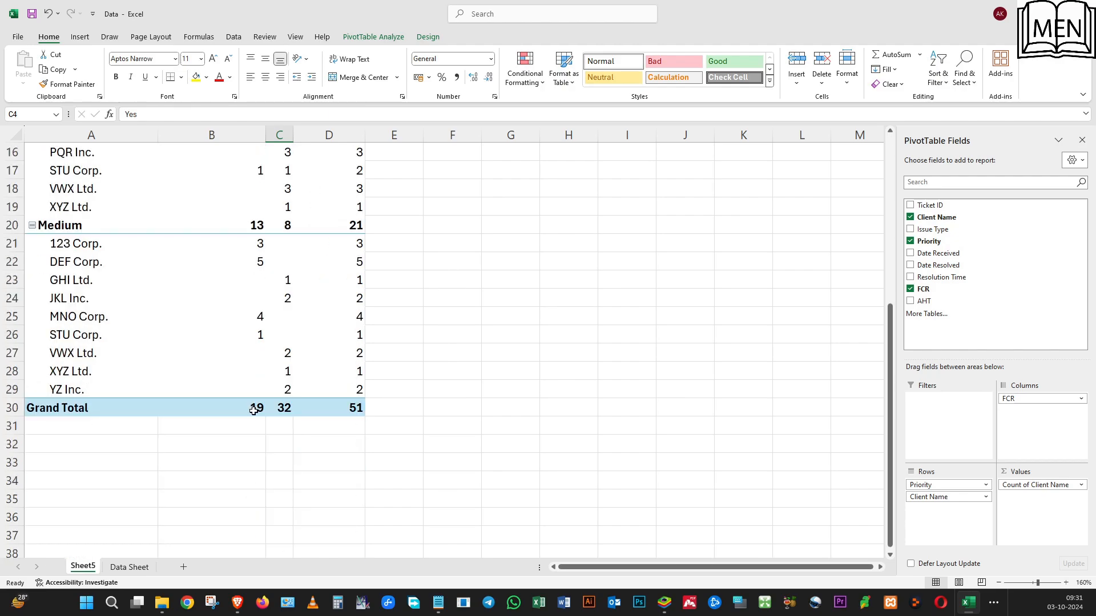
scroll(280, 354, "up", 5)
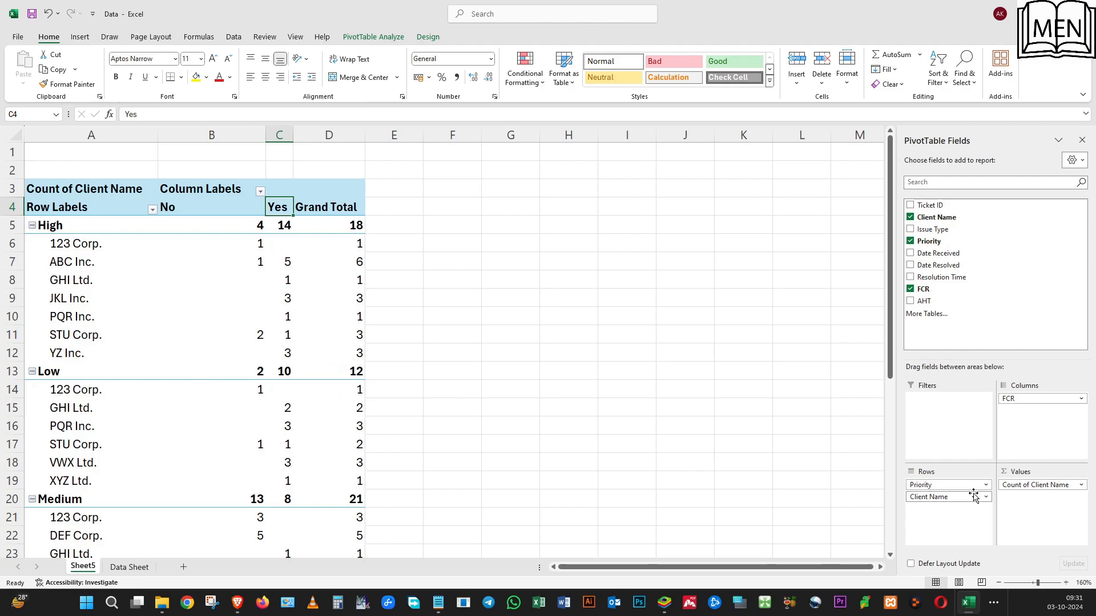
- Reduce the PivotTable to FCR as the only row field, with no column field, and check the No and Yes counts
left_click_drag(966, 500, 894, 477)
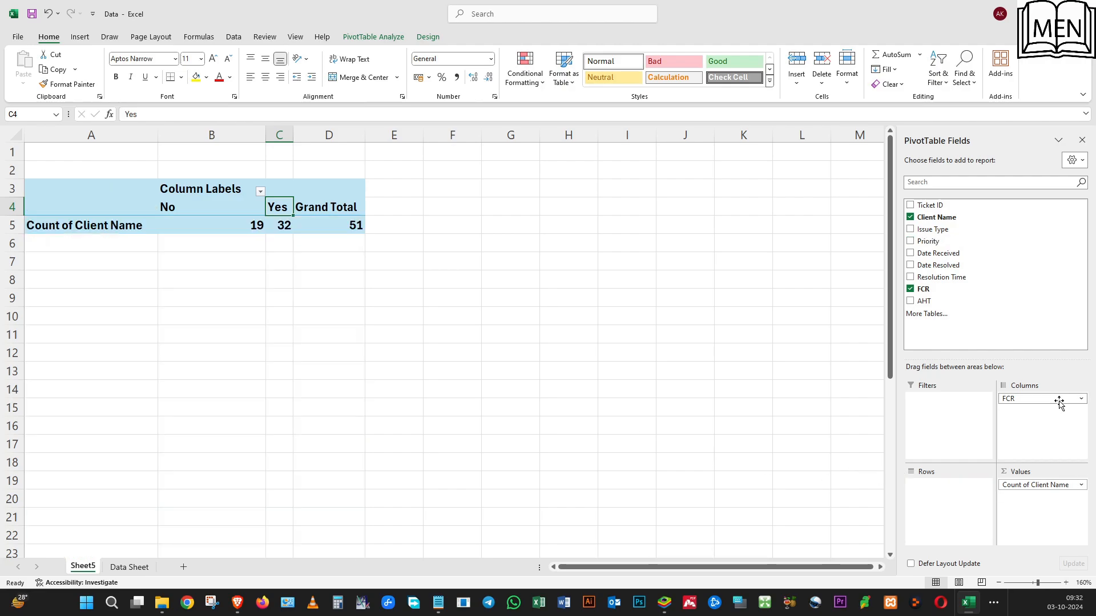
left_click_drag(1059, 401, 969, 514)
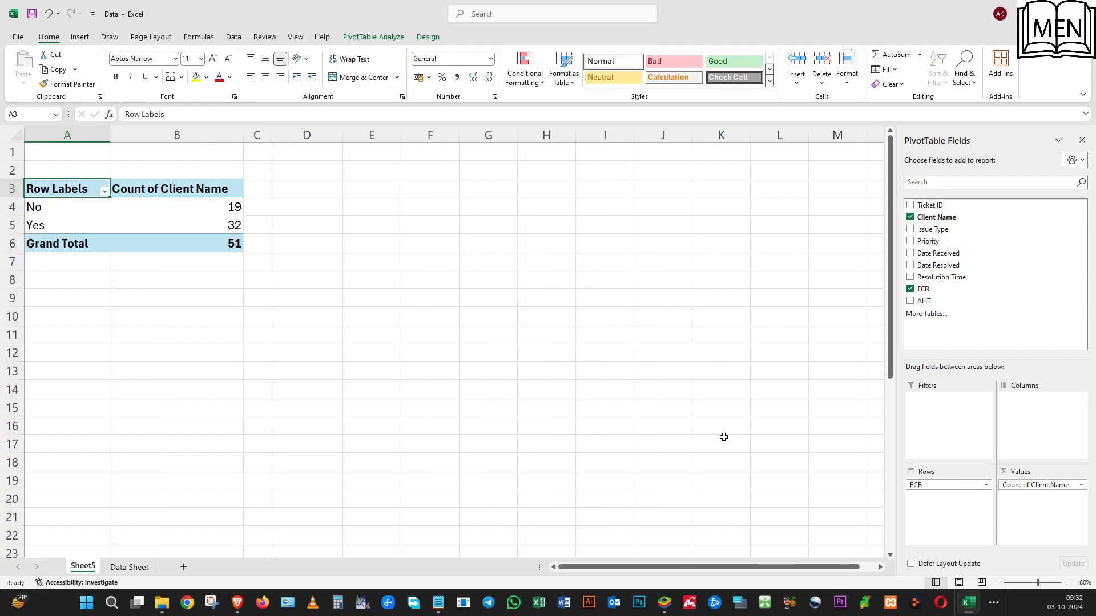
left_click(38, 208)
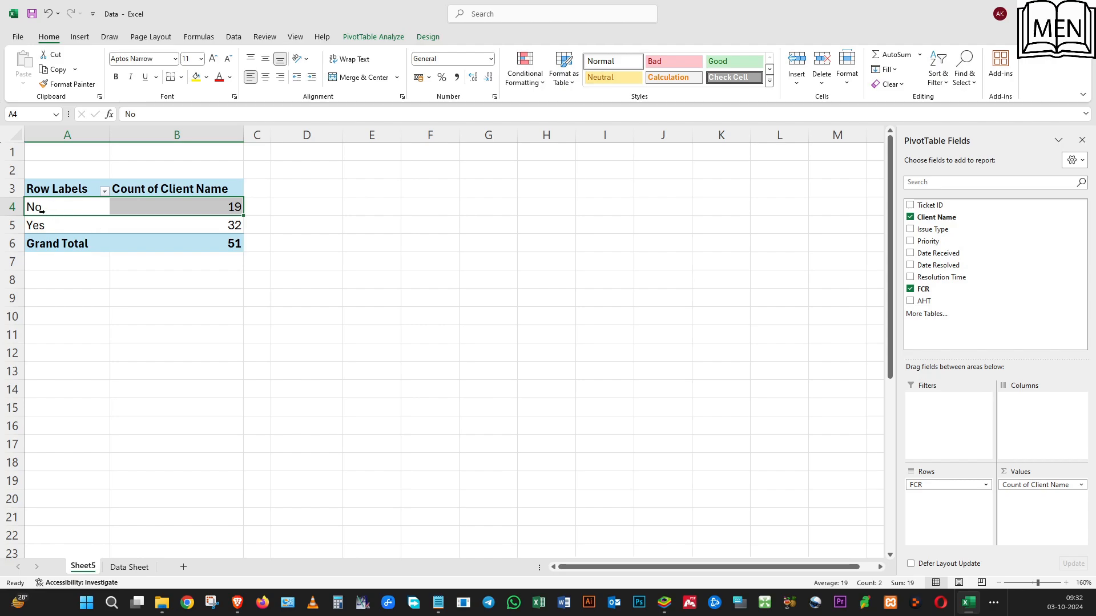
left_click(73, 207)
key("Right")
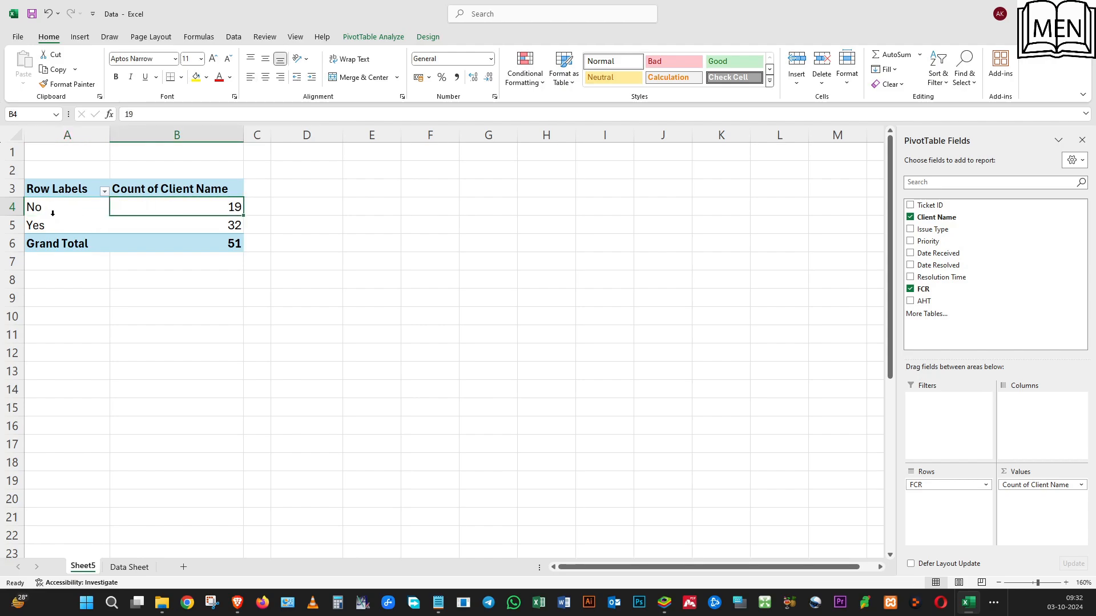
key("Down")
key("Left")
key("Right")
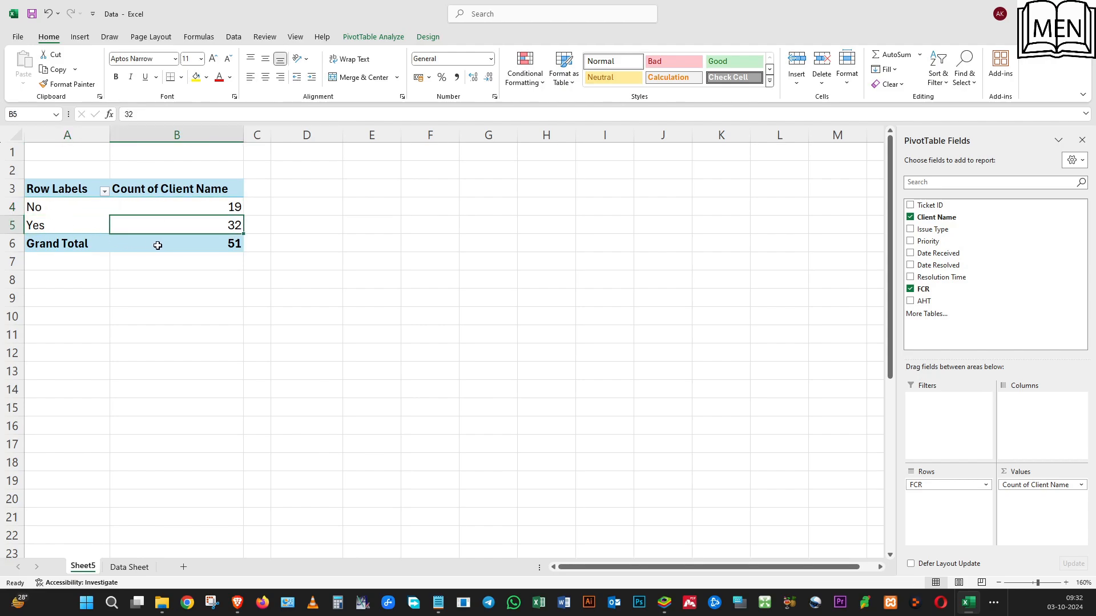
- Show the Count of Client Name values as % of Grand Total
left_click(181, 189)
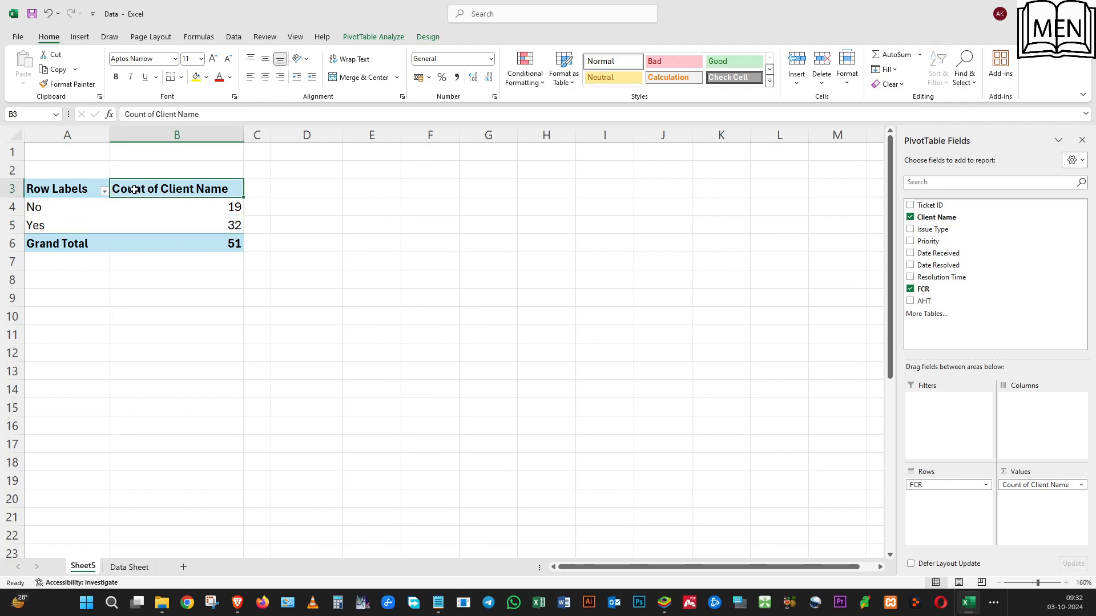
right_click(208, 190)
mouse_move(296, 357)
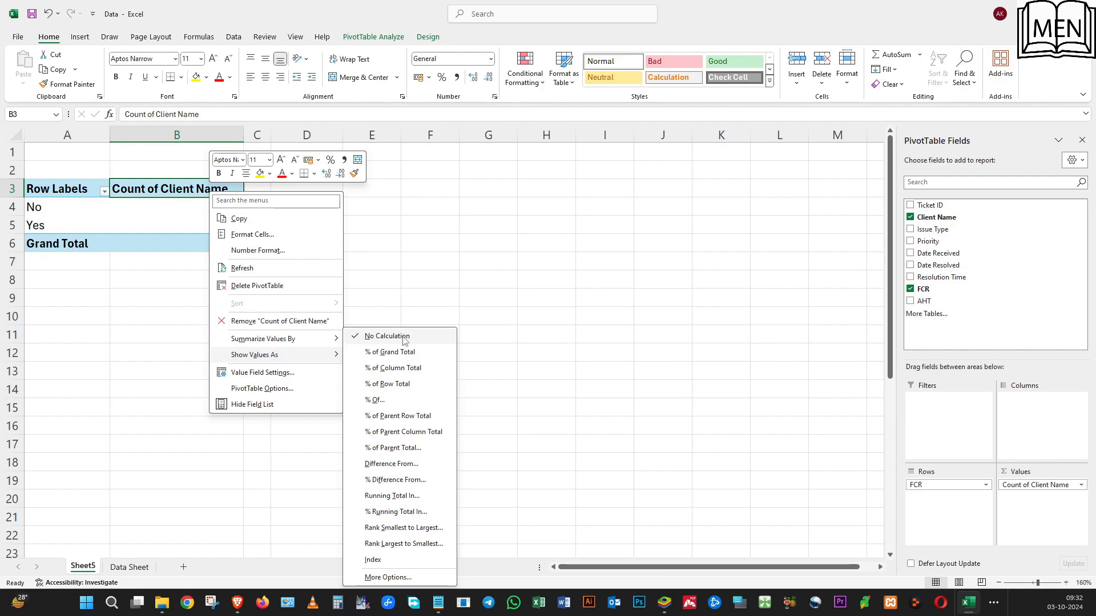
left_click(379, 358)
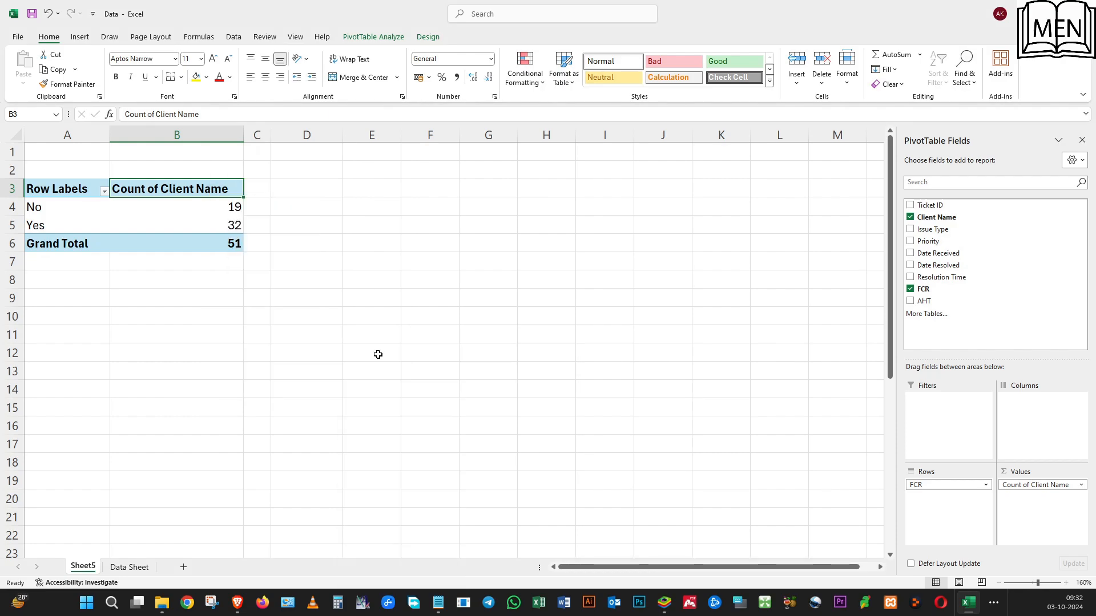
- Examine the FCR percentages for No and Yes and compare them with the grand total
left_click(196, 240)
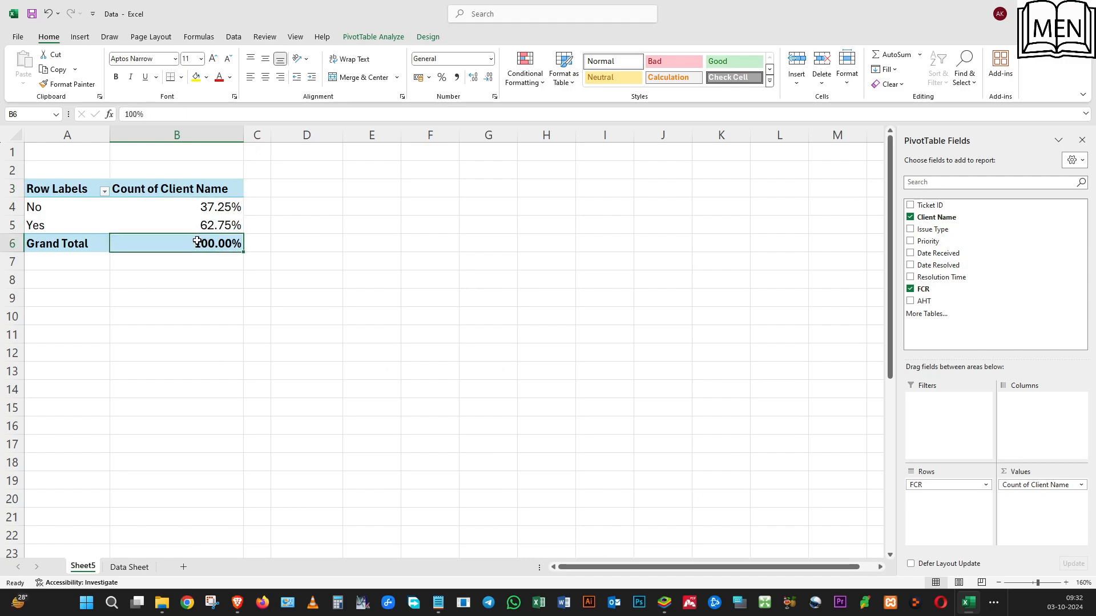
left_click(162, 204)
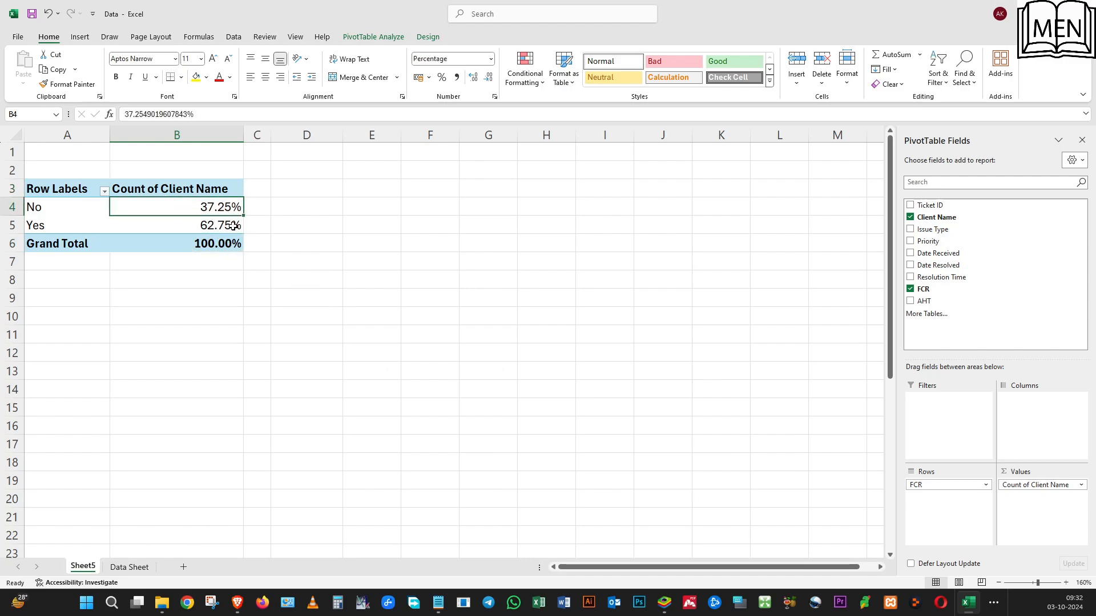
left_click(201, 227)
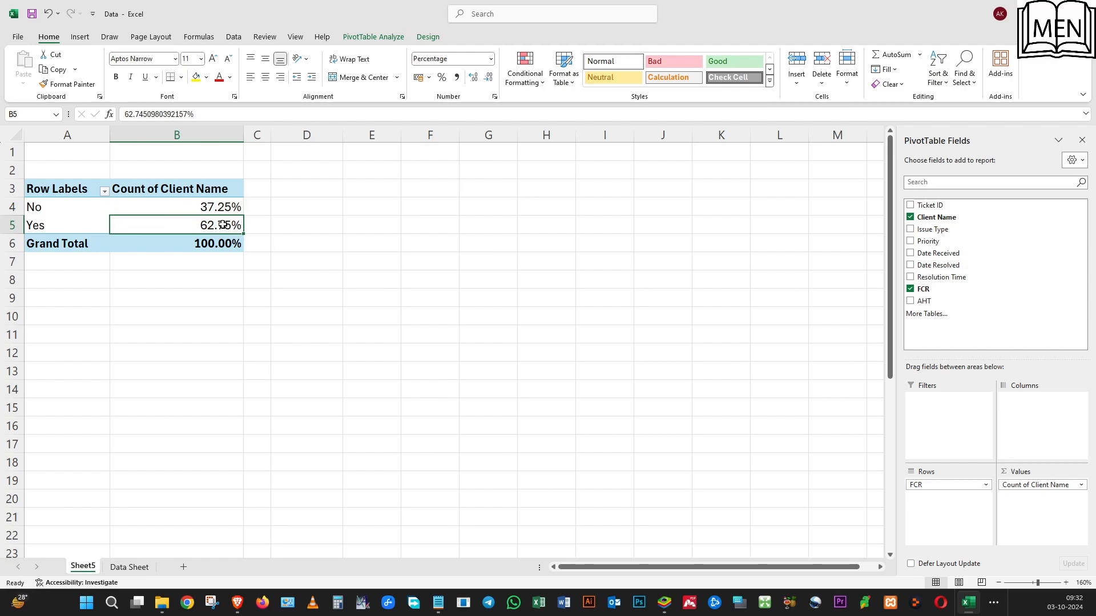
left_click(215, 208)
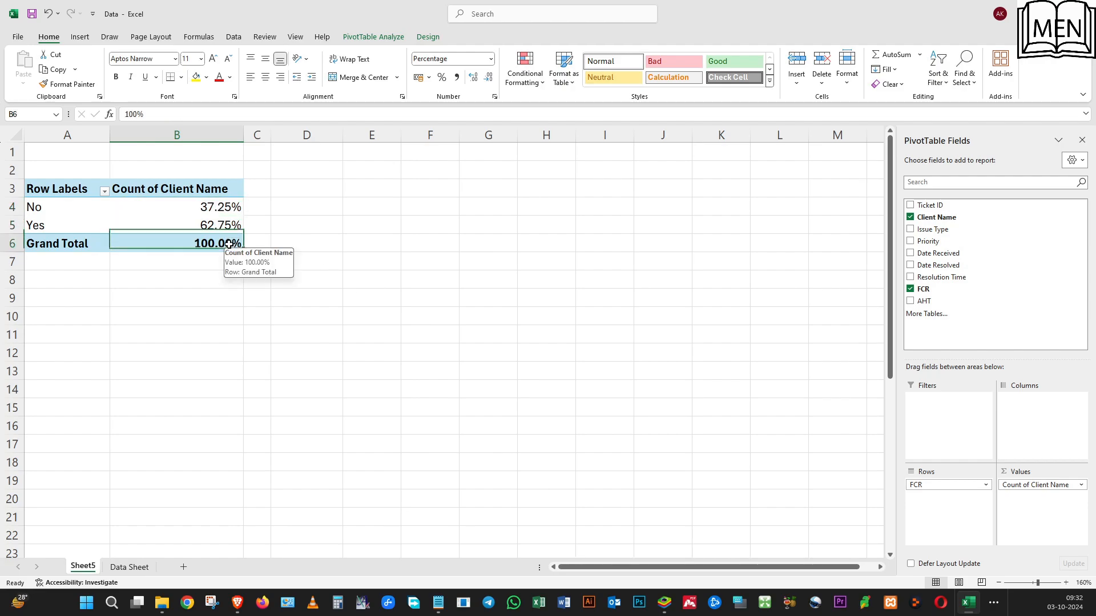
left_click(212, 243)
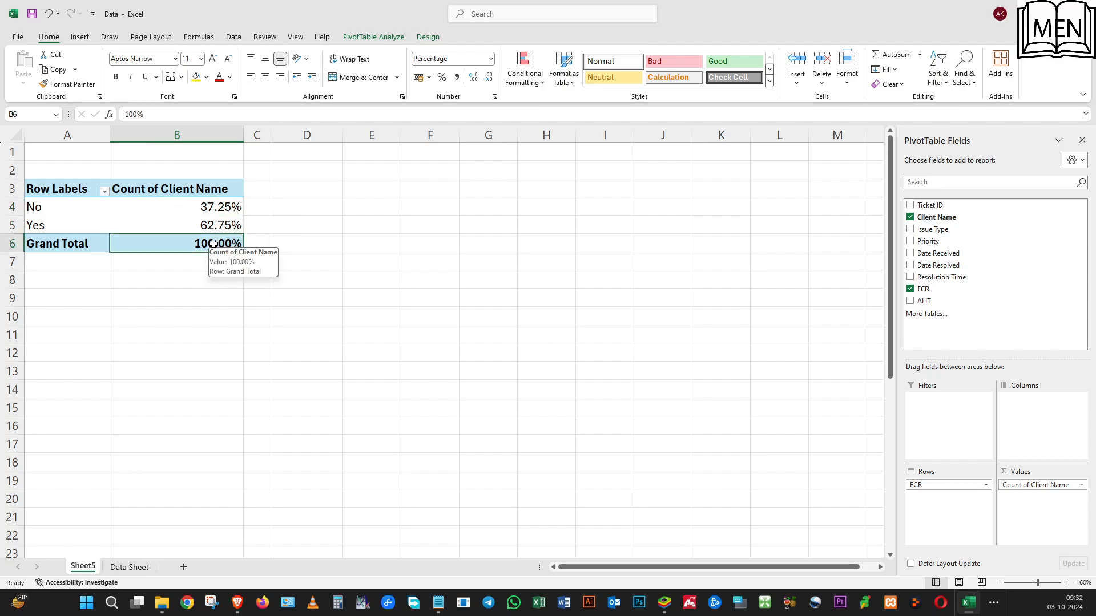
left_click(69, 243)
left_click(197, 244)
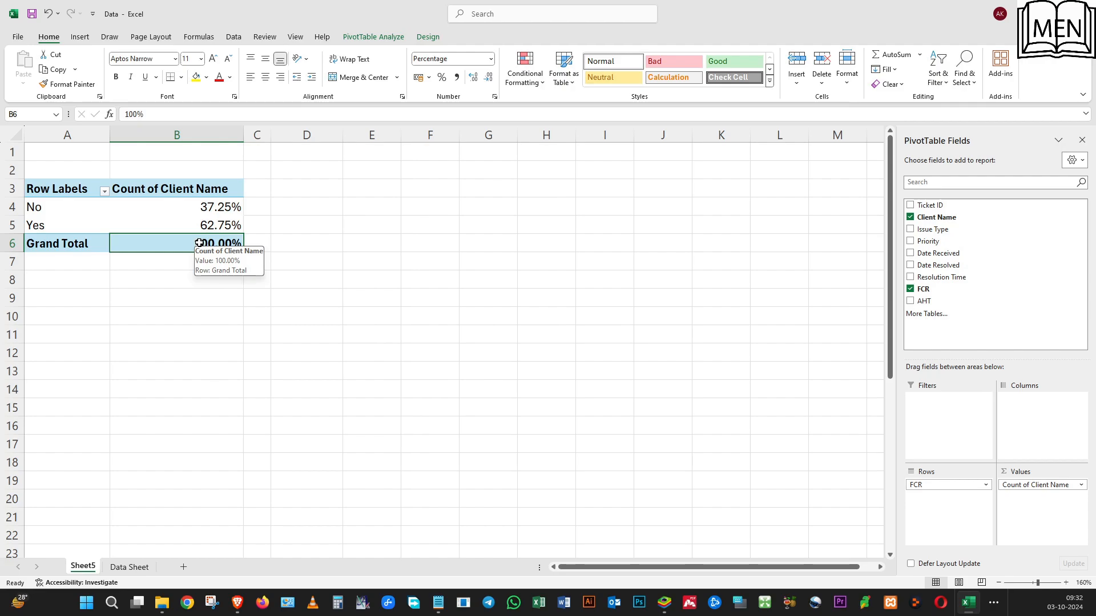
left_click(208, 207)
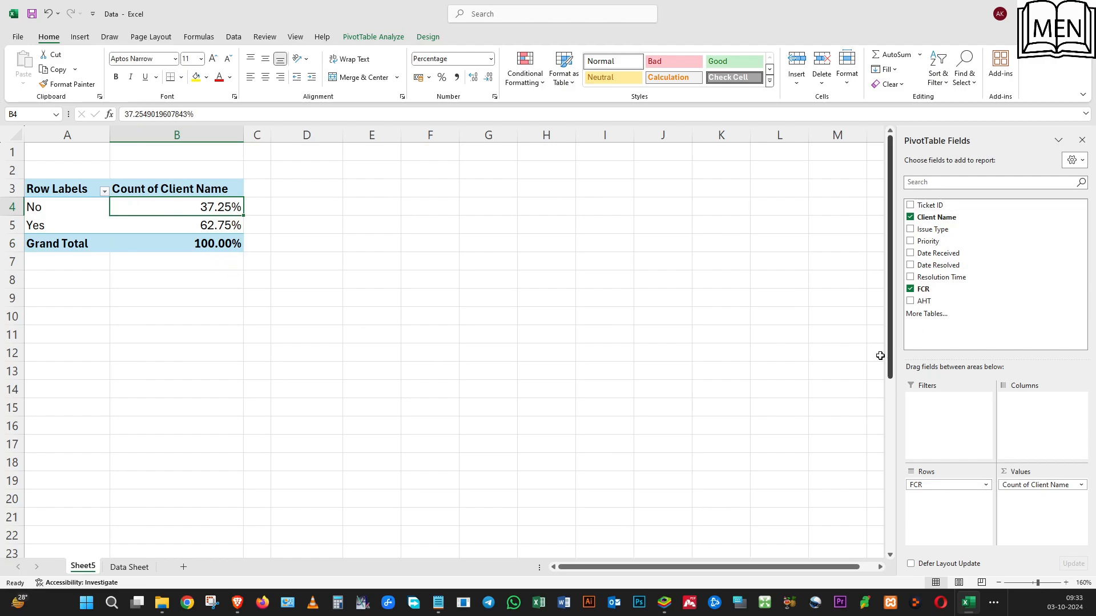
- Replace the FCR row field and the client count with Date Received as the only field placed in the rows
left_click_drag(970, 485, 855, 481)
left_click_drag(1054, 487, 841, 430)
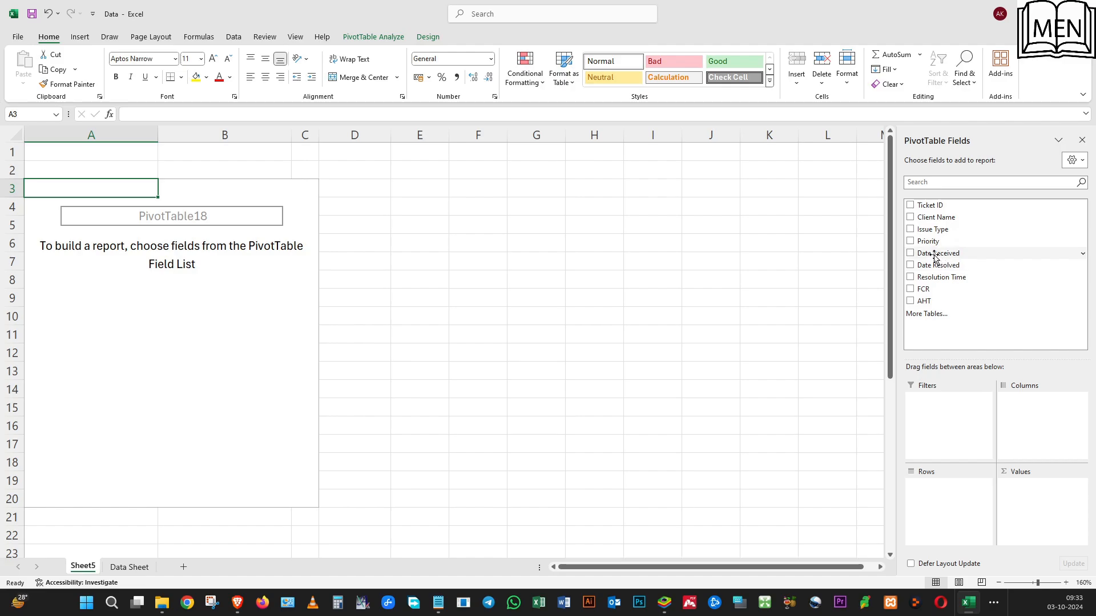
left_click_drag(935, 256, 963, 500)
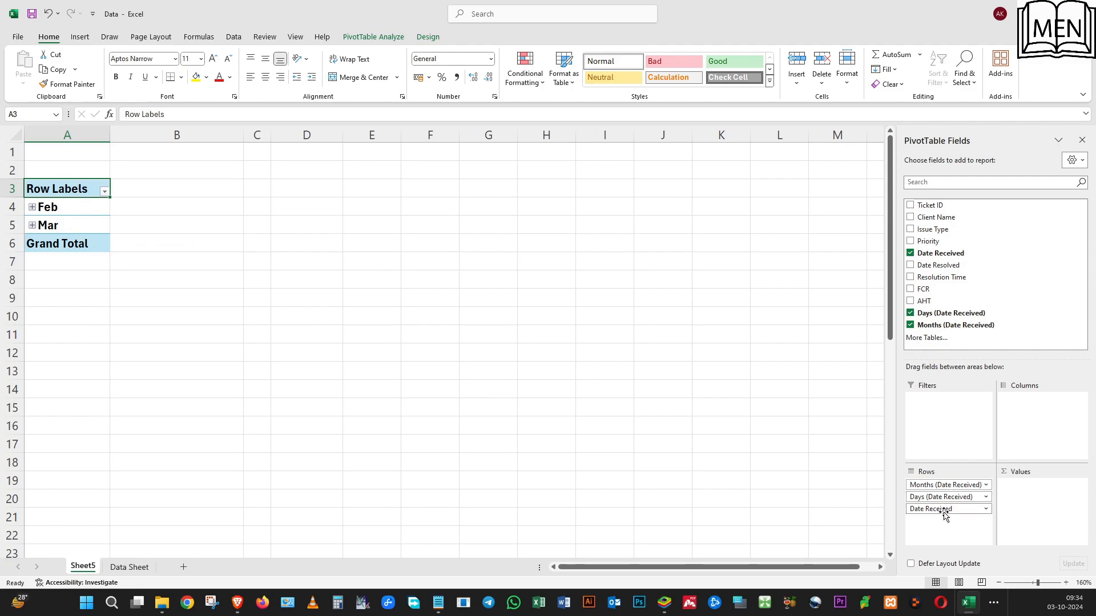
- Add Priority below Date Received in the rows with a Count of Client Name, and expand Feb and its days 01-Feb to 03-Feb
left_click_drag(941, 241, 965, 527)
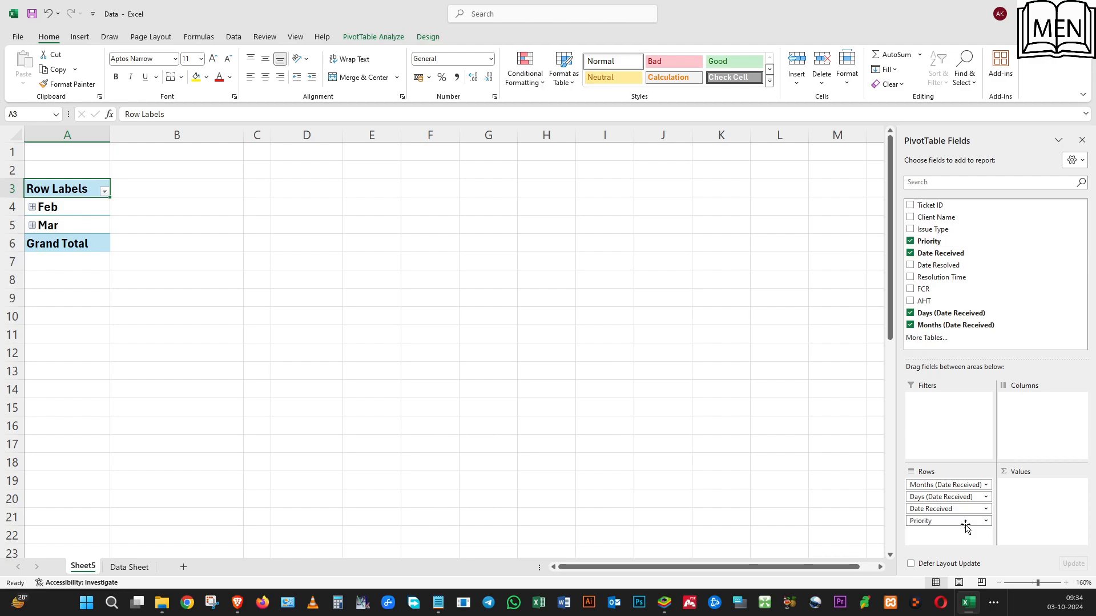
left_click(33, 207)
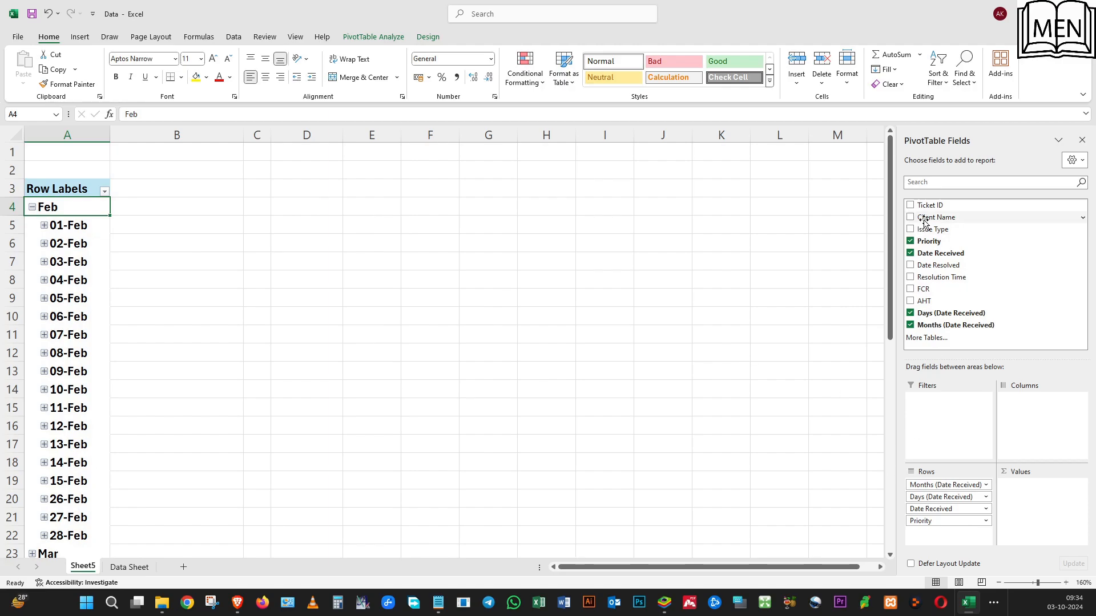
left_click_drag(933, 220, 1045, 526)
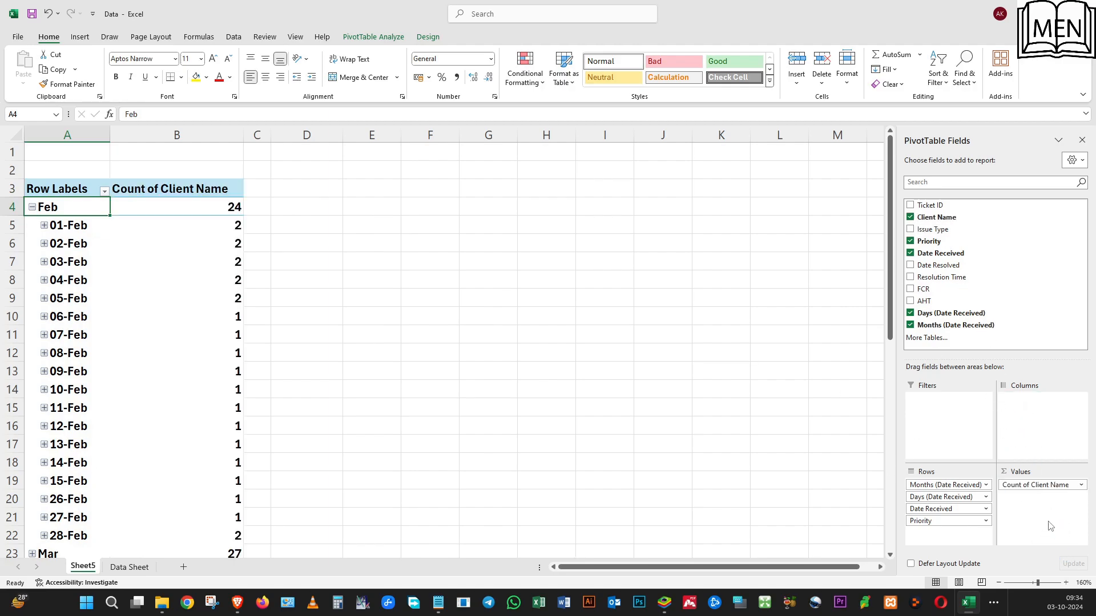
left_click(44, 225)
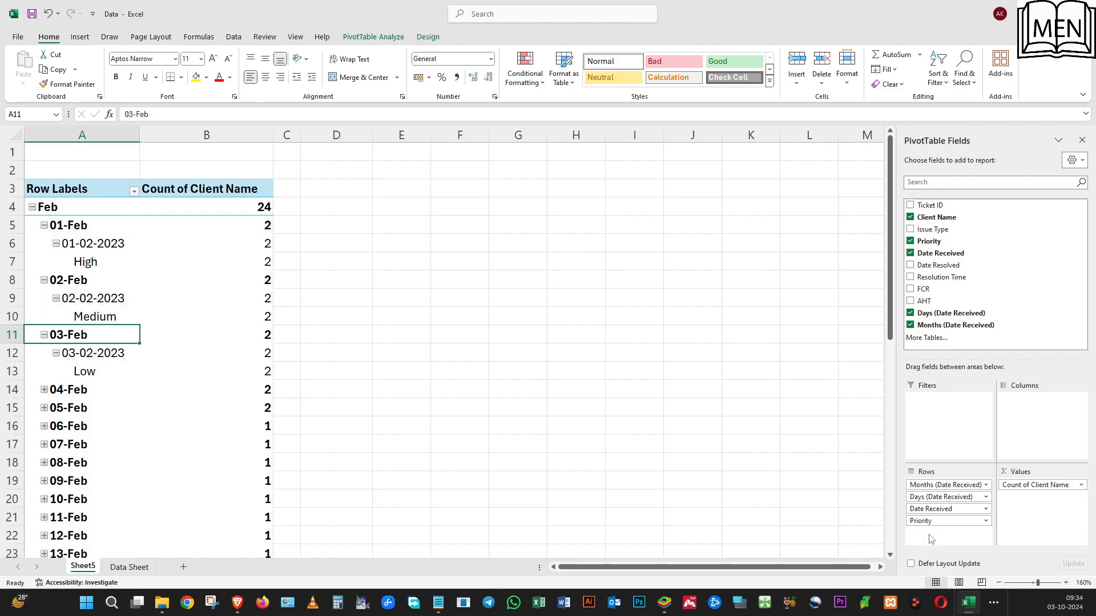
- Move Priority above the date fields in the rows and expand the Mar groups to review each priority's counts by date
left_click_drag(938, 525, 939, 485)
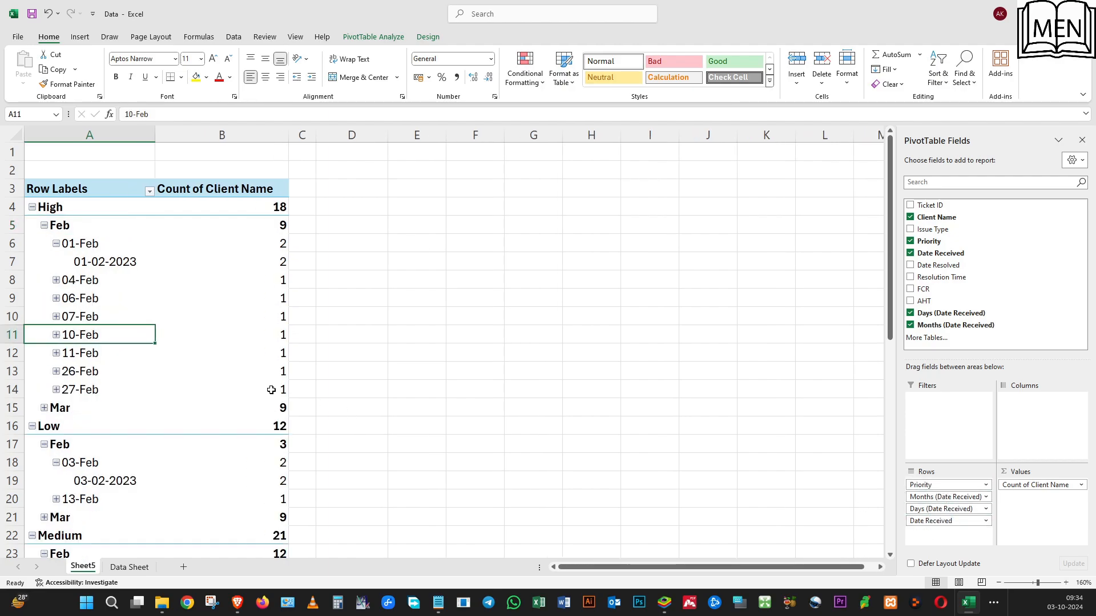
scroll(110, 308, "down", 1)
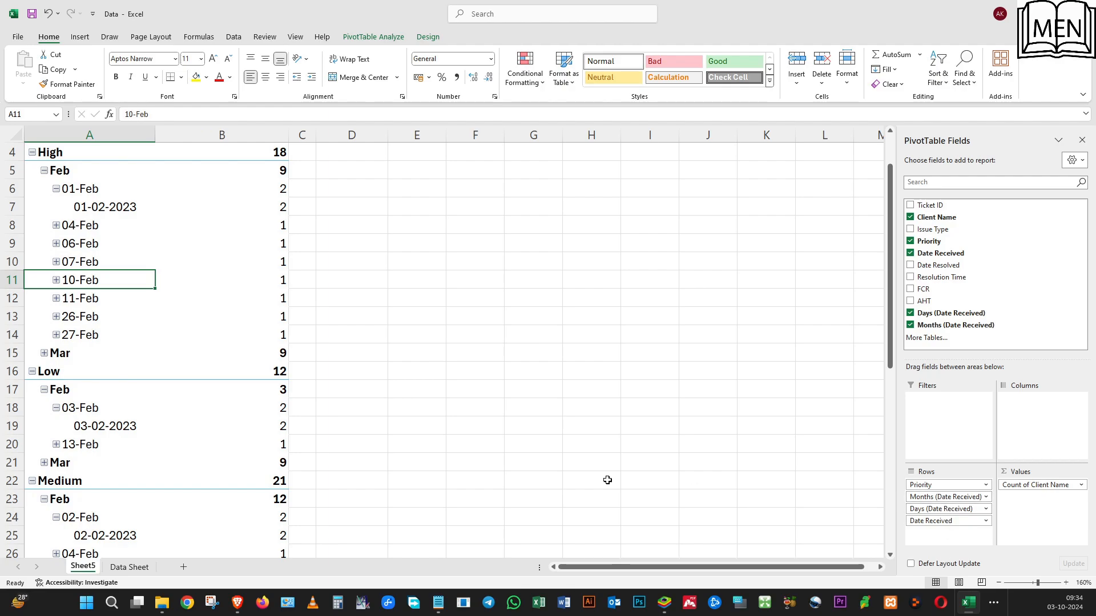
scroll(184, 423, "down", 5)
scroll(184, 423, "up", 2)
left_click(45, 536)
scroll(248, 472, "down", 4)
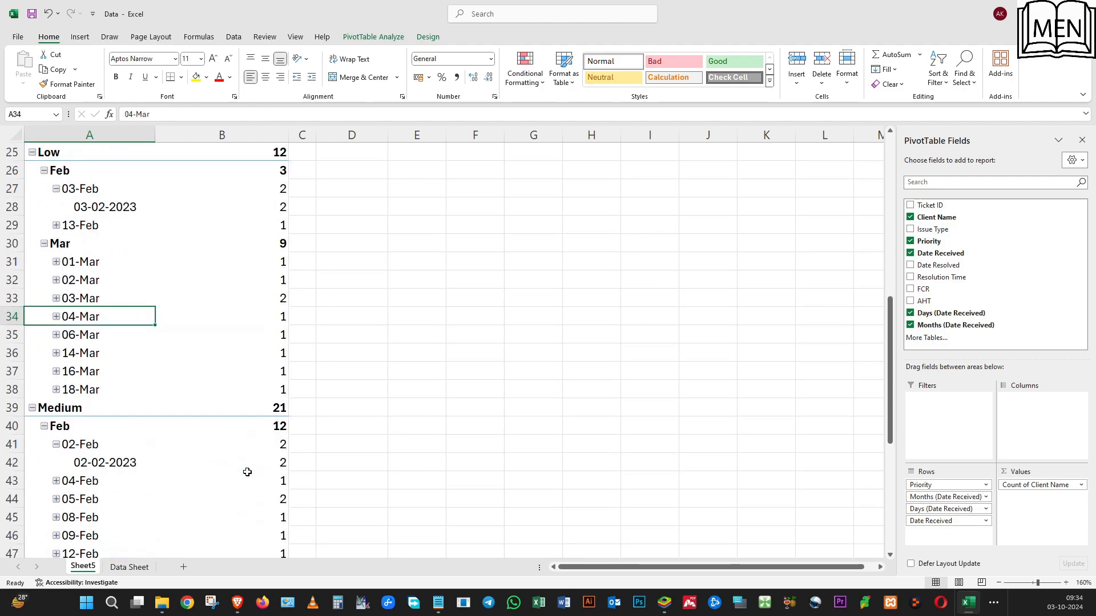
scroll(147, 428, "down", 3)
scroll(137, 445, "down", 3)
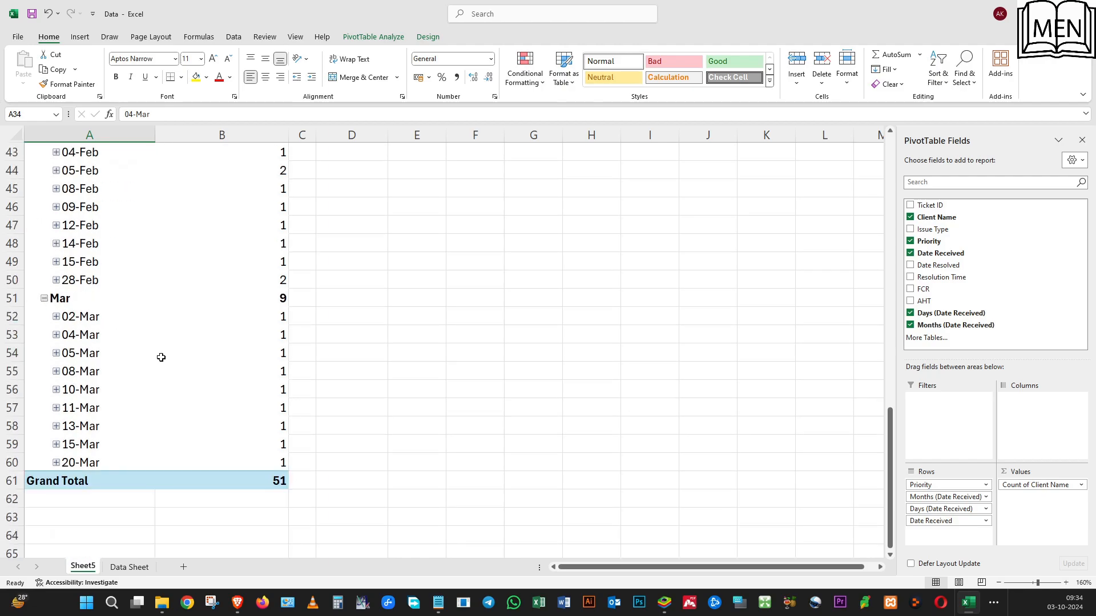
scroll(161, 357, "up", 3)
scroll(162, 352, "up", 5)
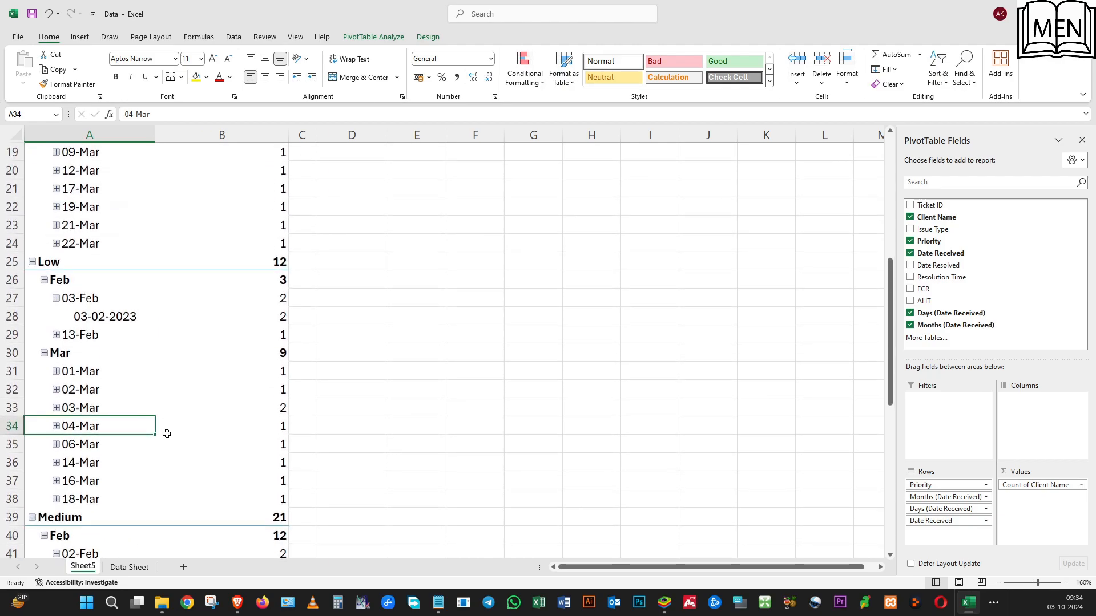
scroll(161, 425, "up", 4)
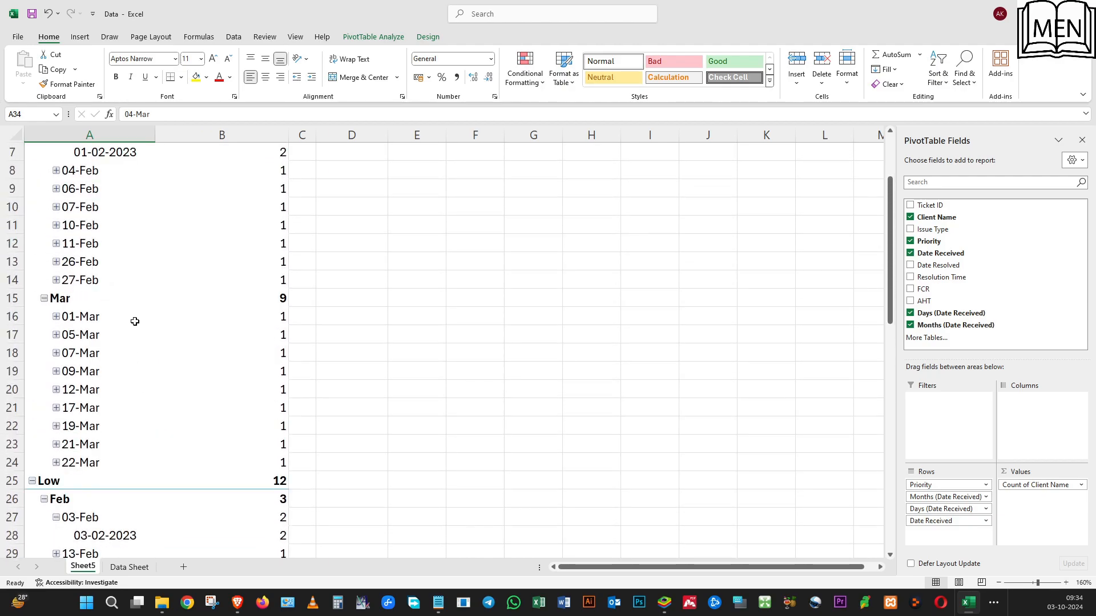
scroll(207, 432, "up", 2)
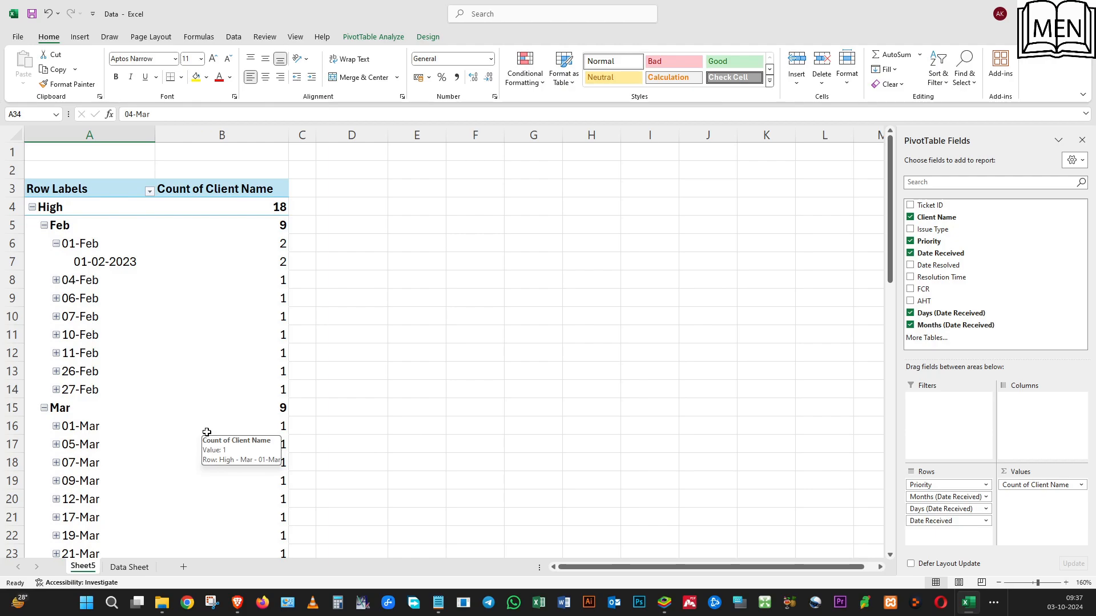
- Replace Priority and the date fields in the rows with AHT, keeping the Count of Client Name
left_click_drag(963, 486, 798, 455)
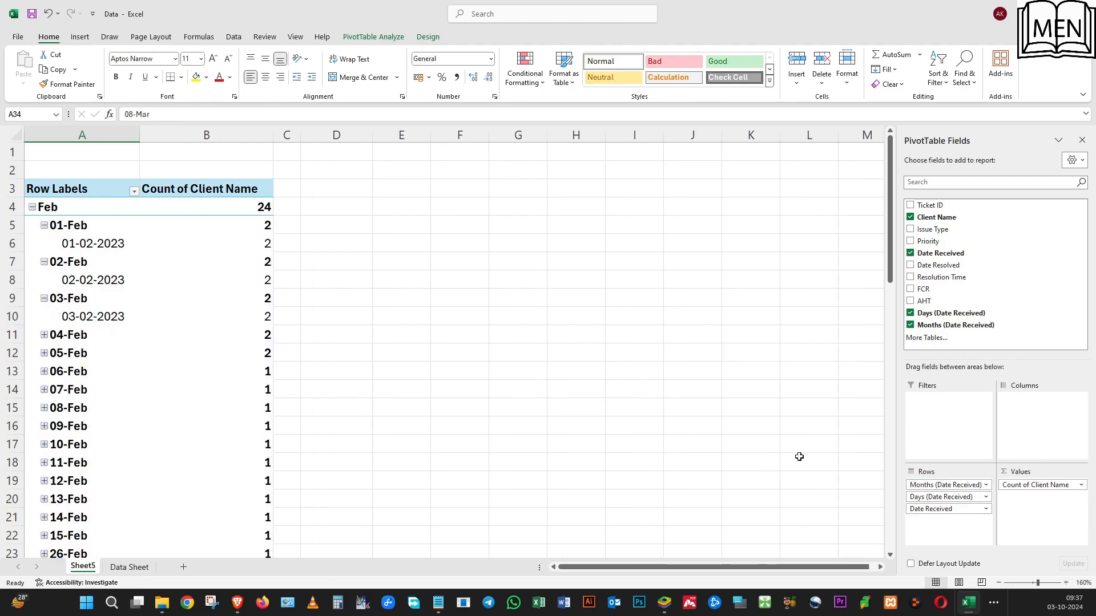
left_click_drag(965, 487, 712, 482)
left_click_drag(936, 496, 823, 423)
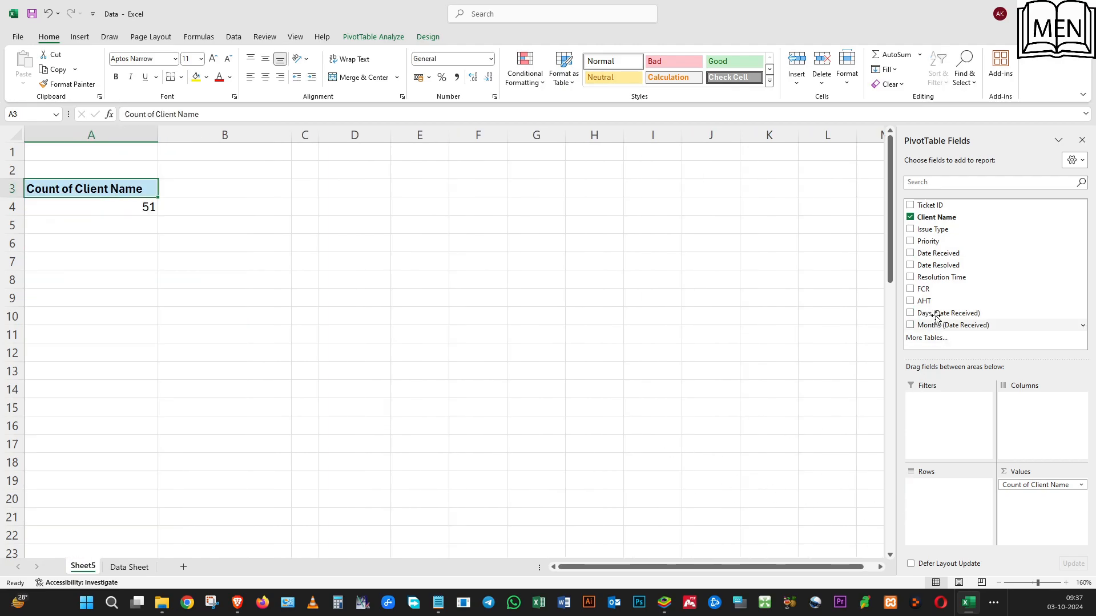
left_click_drag(924, 301, 951, 494)
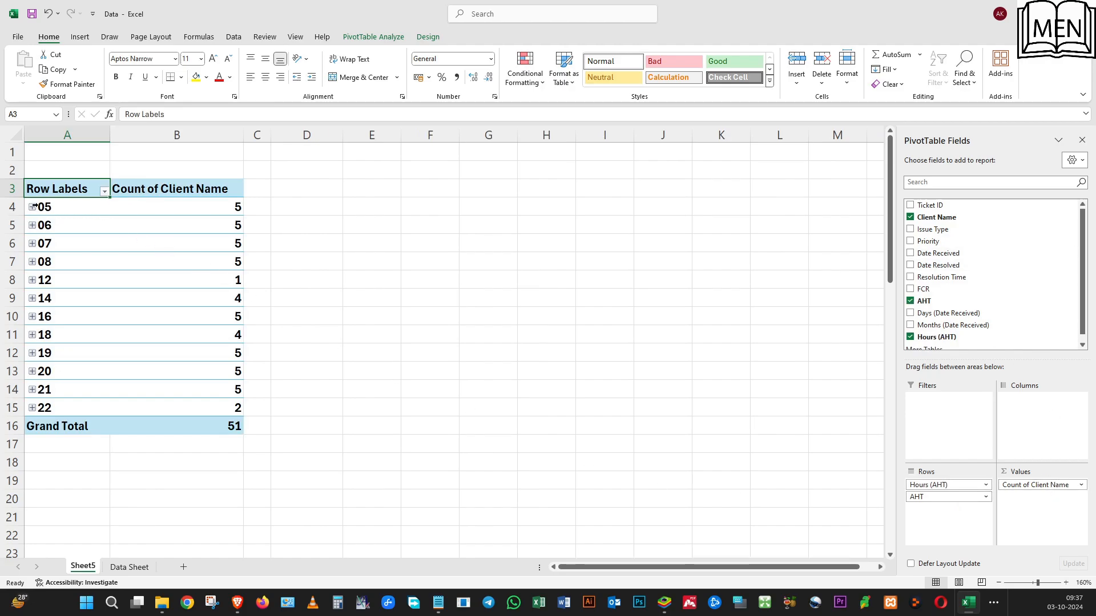
- Check the client counts for the AHT hour groups 12 to 22 and expand groups 12 and 14
left_click(60, 284)
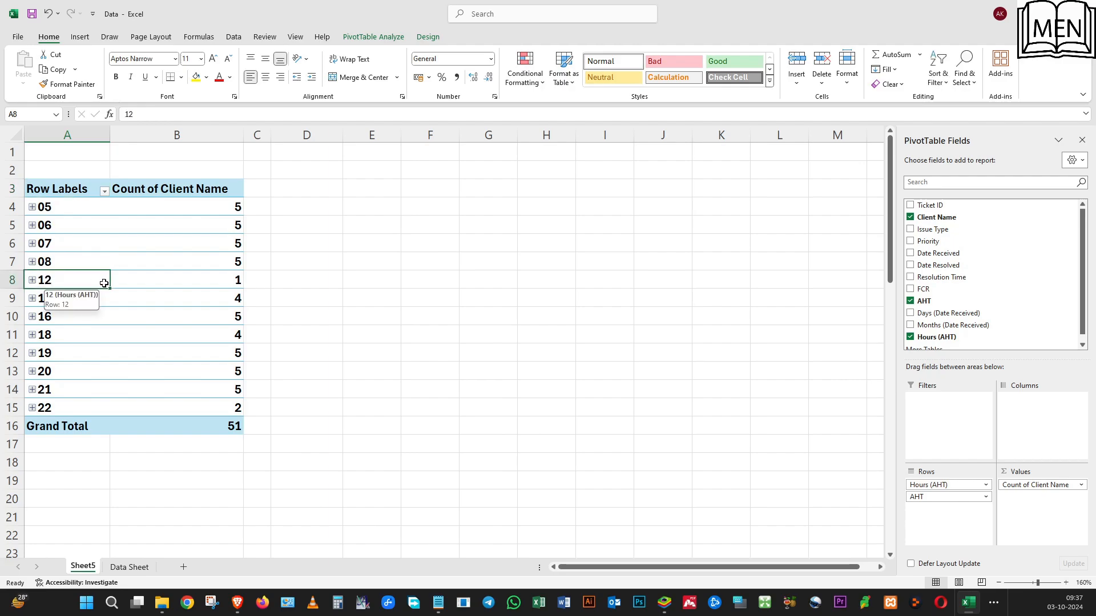
left_click_drag(117, 283, 120, 408)
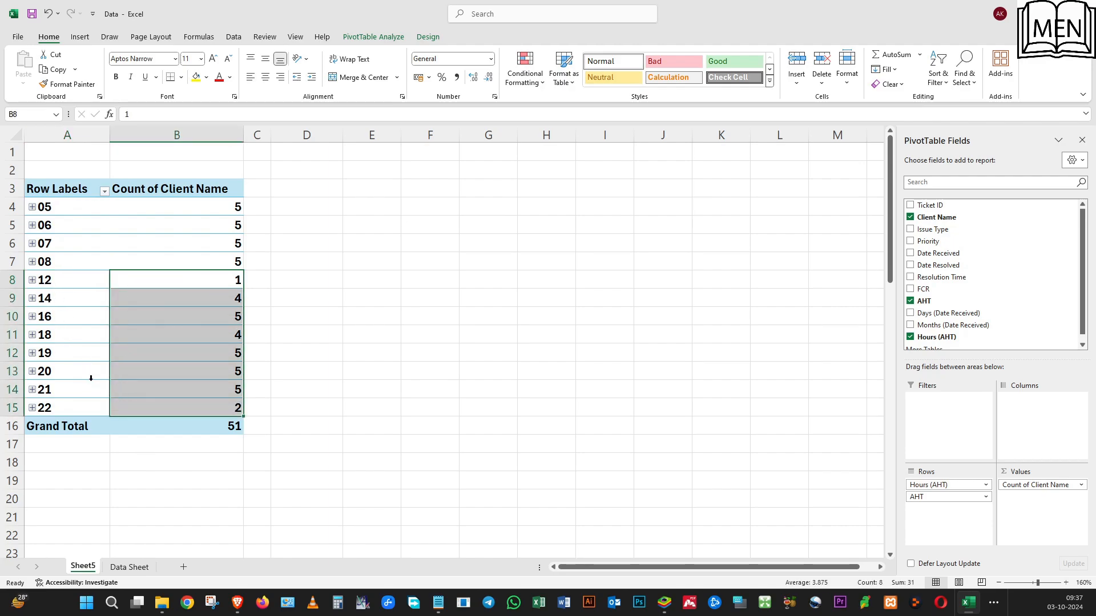
left_click_drag(48, 279, 162, 413)
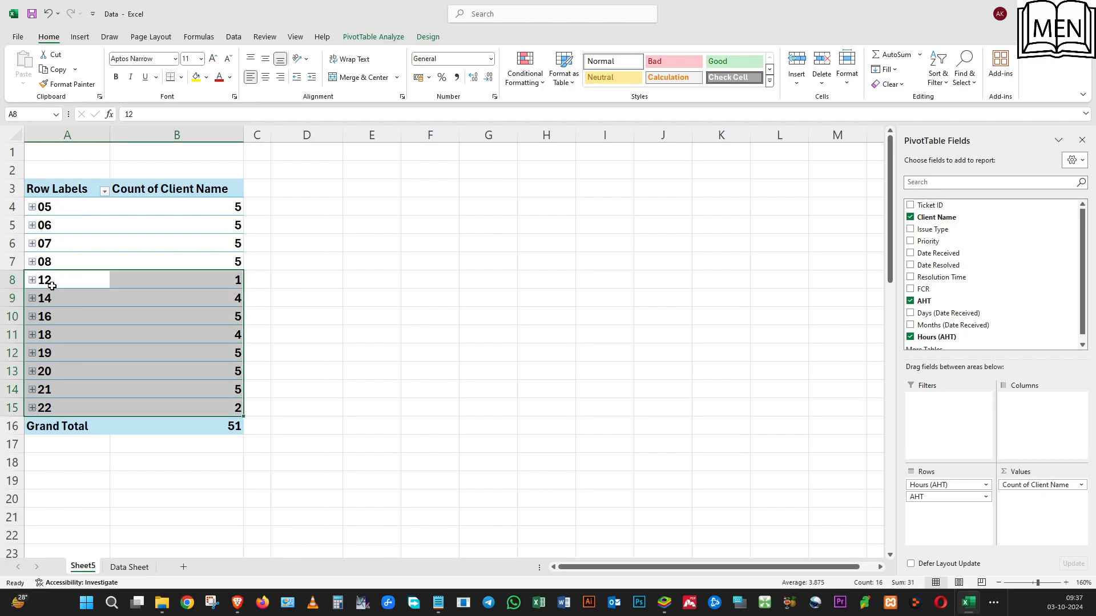
left_click(69, 283)
left_click(32, 280)
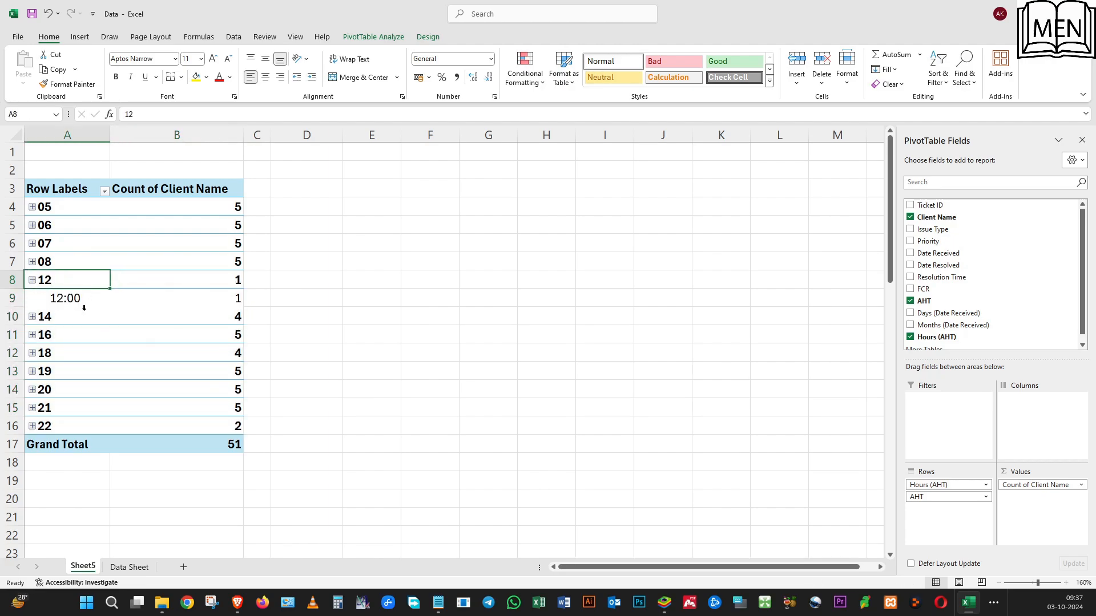
left_click(34, 318)
left_click(32, 316)
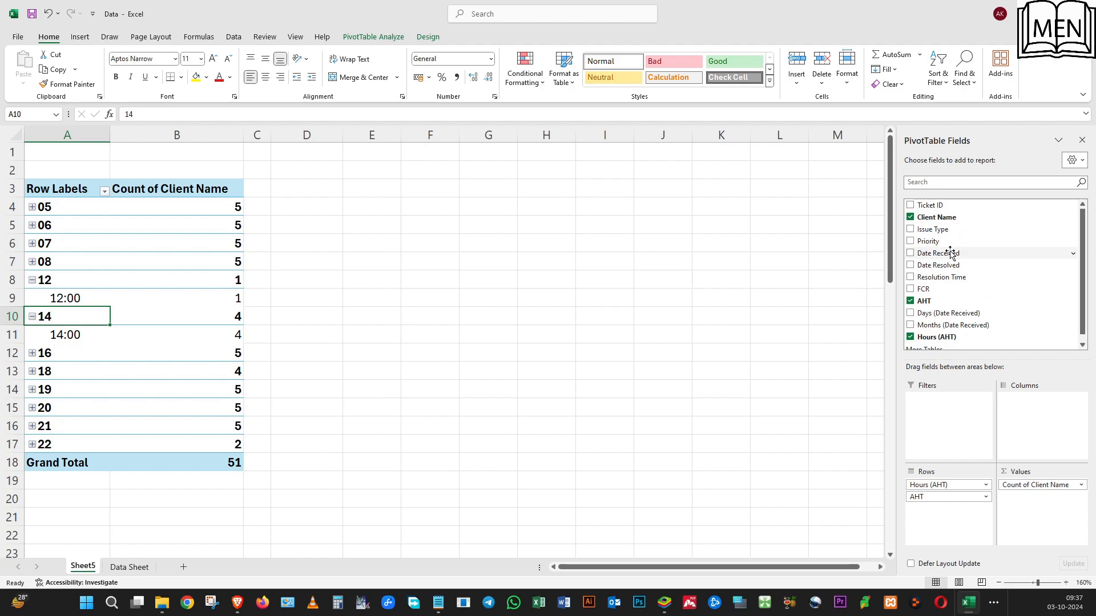
- Add Priority below AHT in the rows and expand hour group 16 to check its priority breakdown
left_click_drag(939, 238, 939, 520)
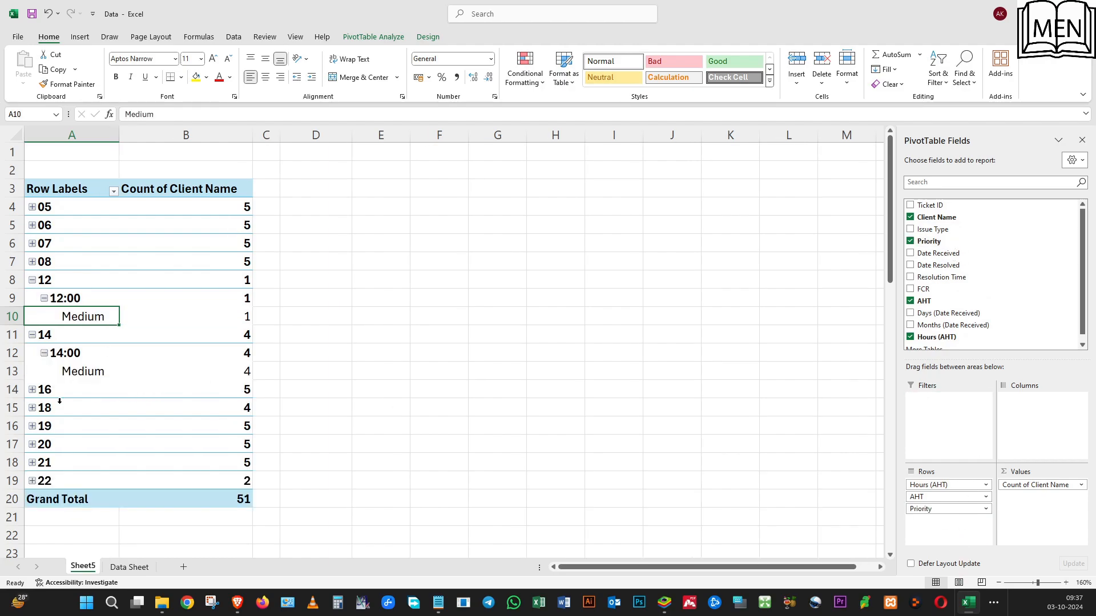
left_click(33, 389)
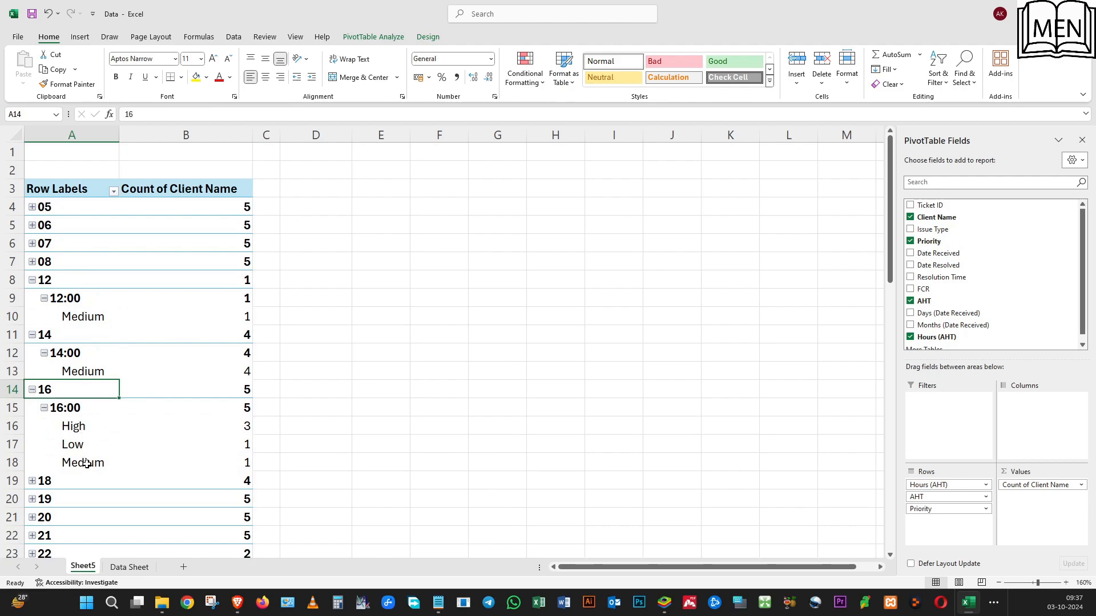
scroll(82, 462, "down", 1)
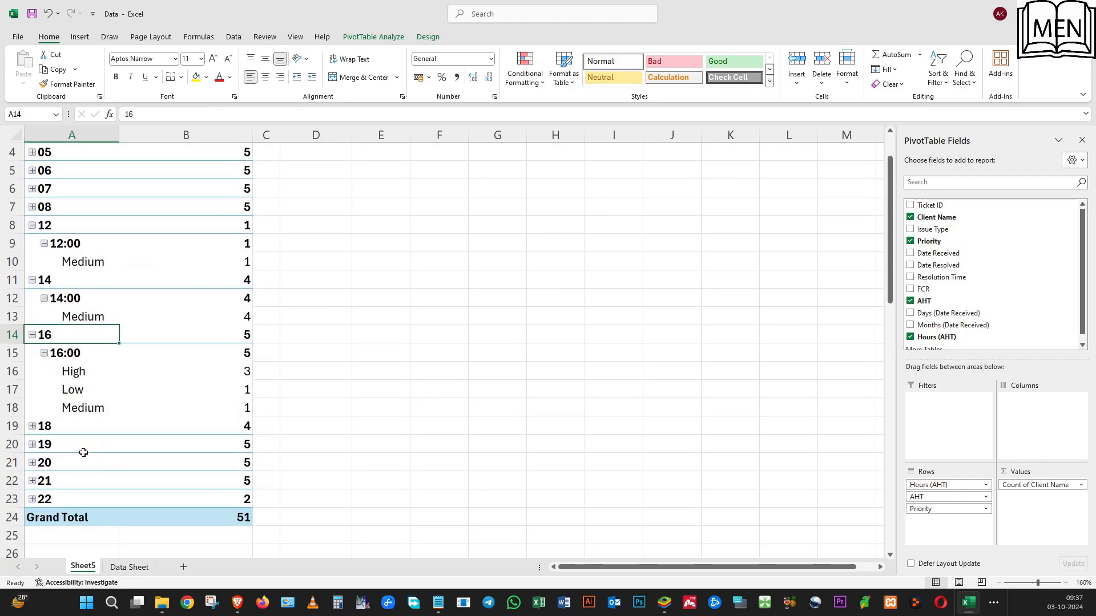
scroll(168, 373, "down", 1)
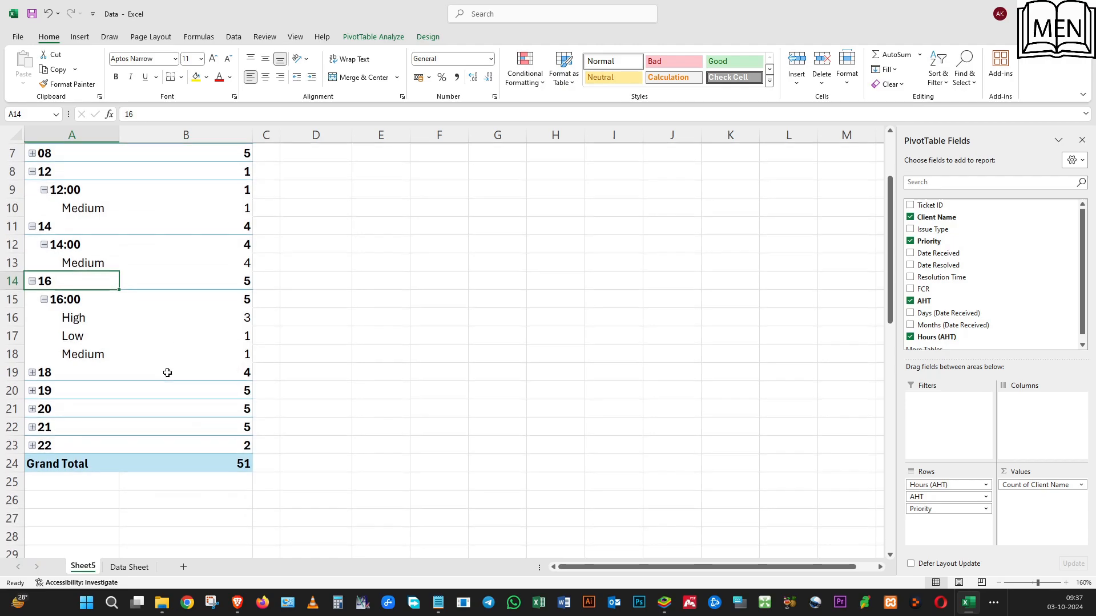
mouse_move(166, 373)
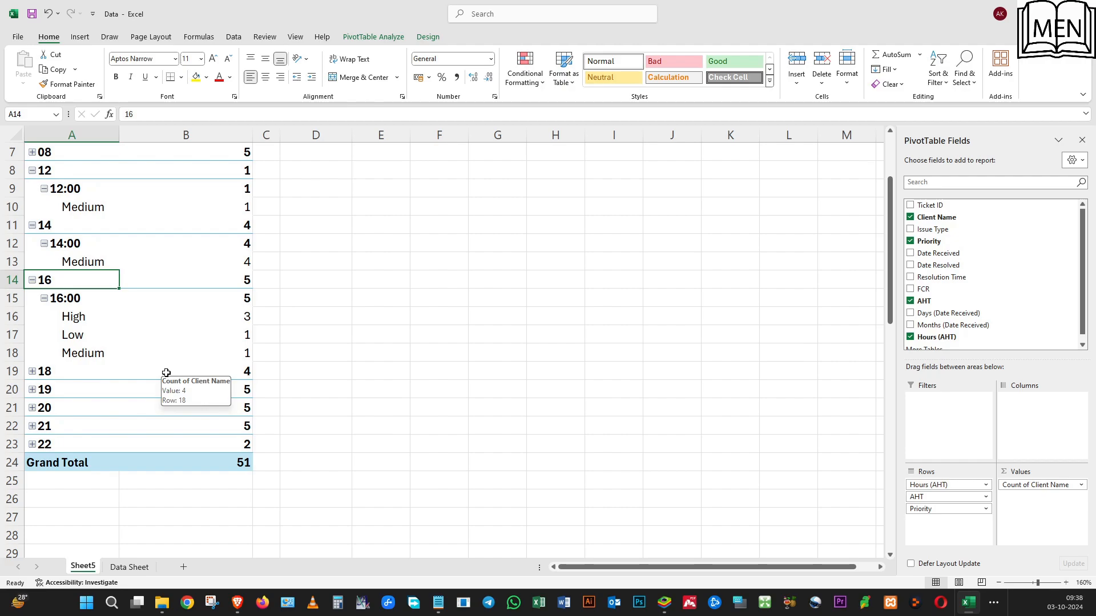
left_click(60, 336)
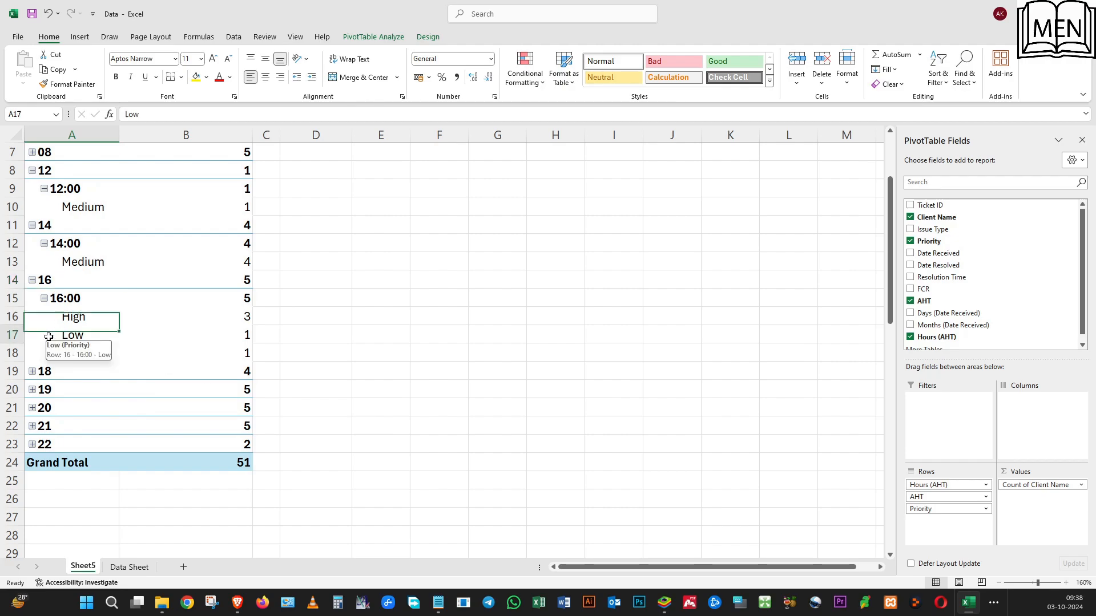
- Expand hour group 22 and examine the Low and Medium priority counts under 22:00
left_click(33, 445)
scroll(183, 399, "down", 2)
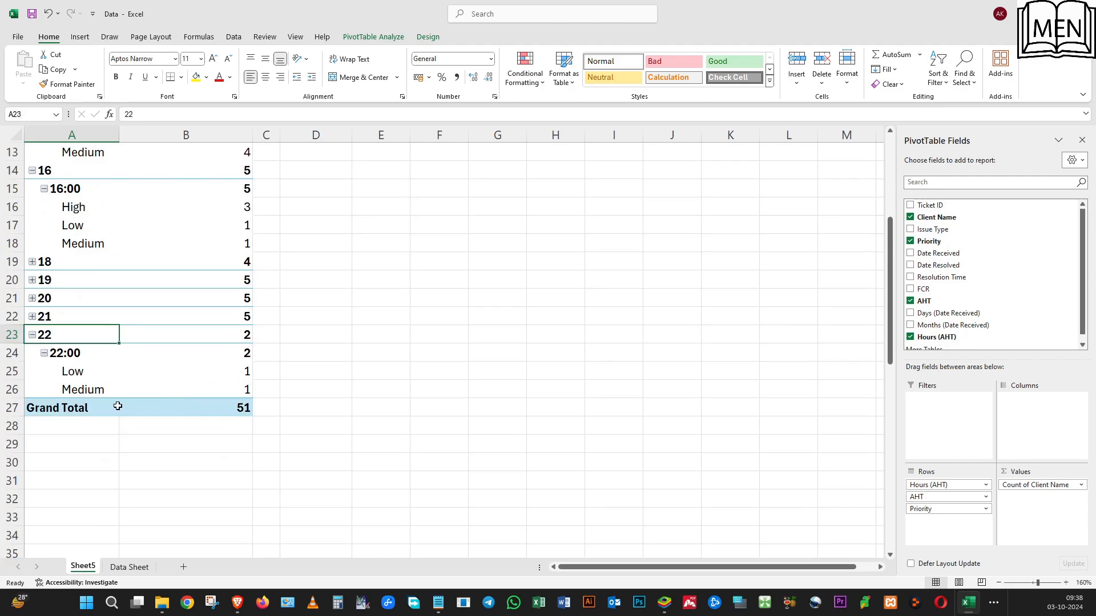
left_click(72, 374)
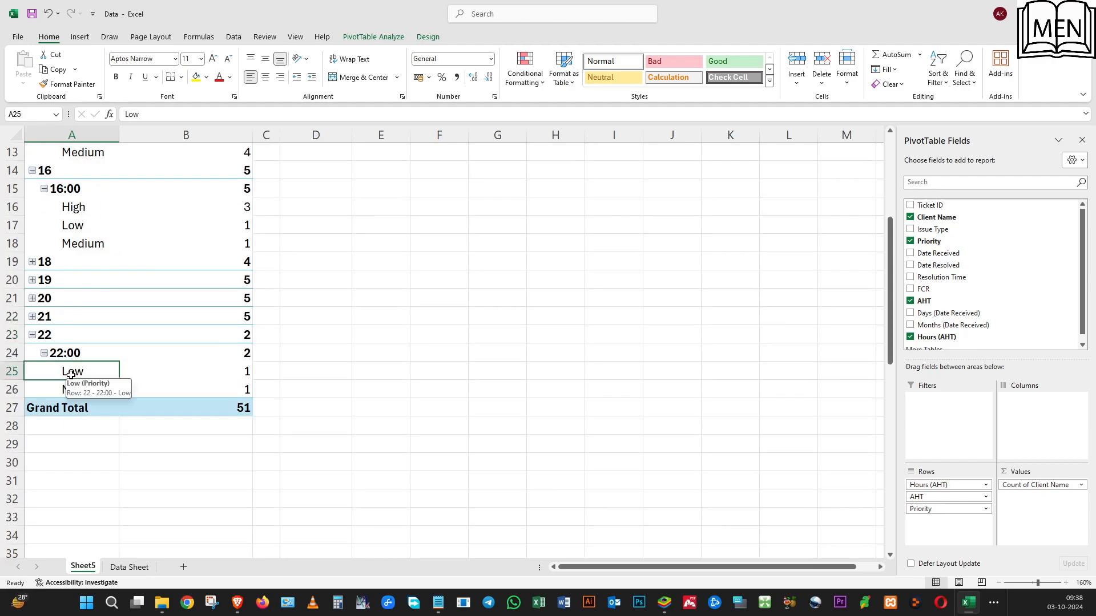
left_click(158, 383)
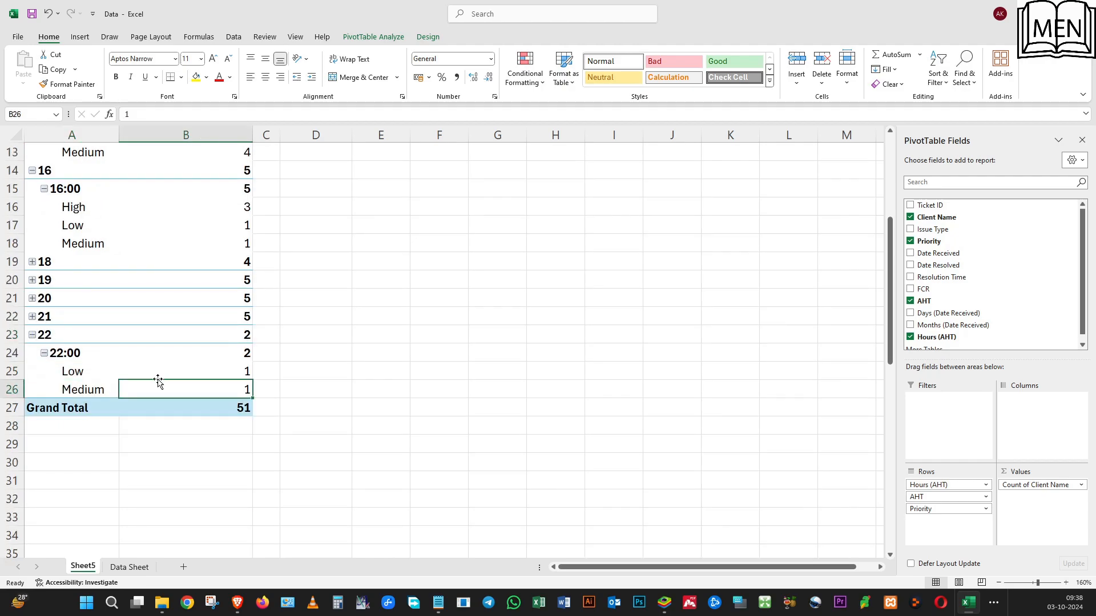
left_click(94, 371)
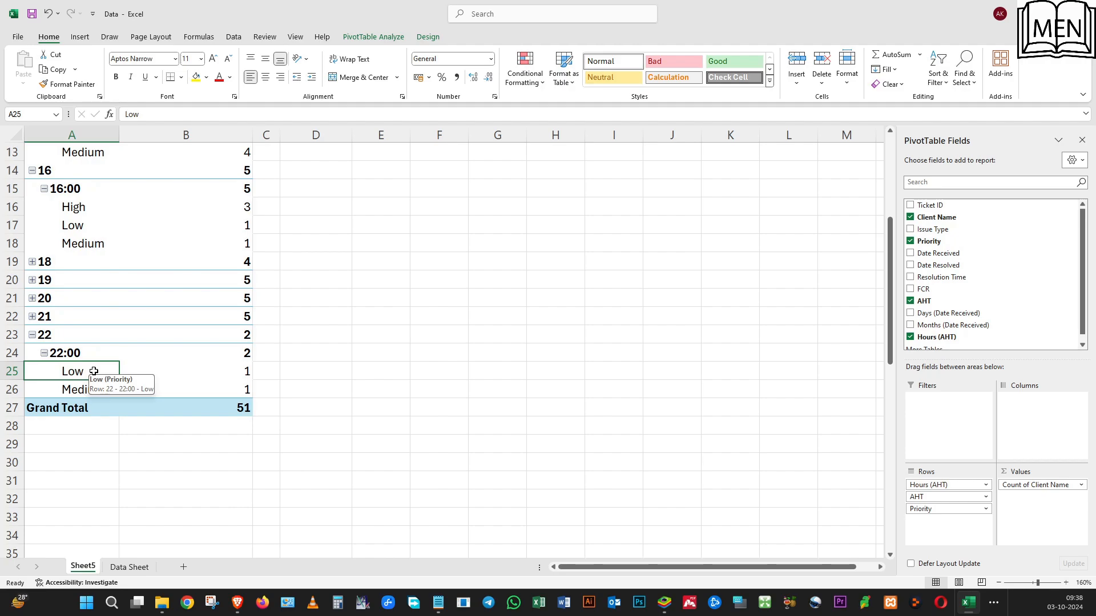
left_click(166, 371)
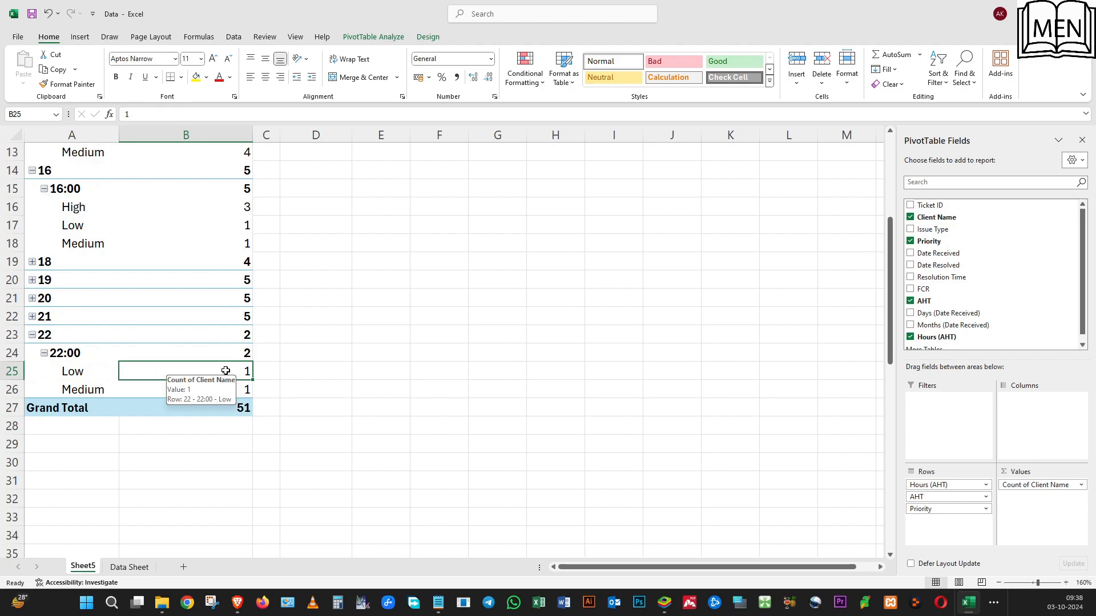
scroll(189, 275, "up", 2)
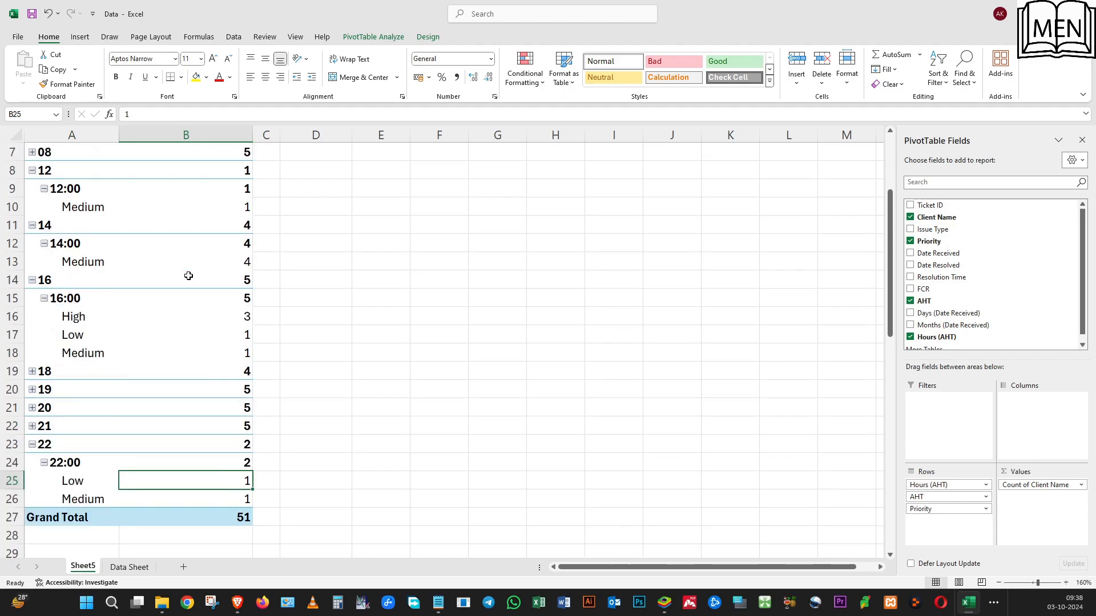
scroll(188, 275, "up", 2)
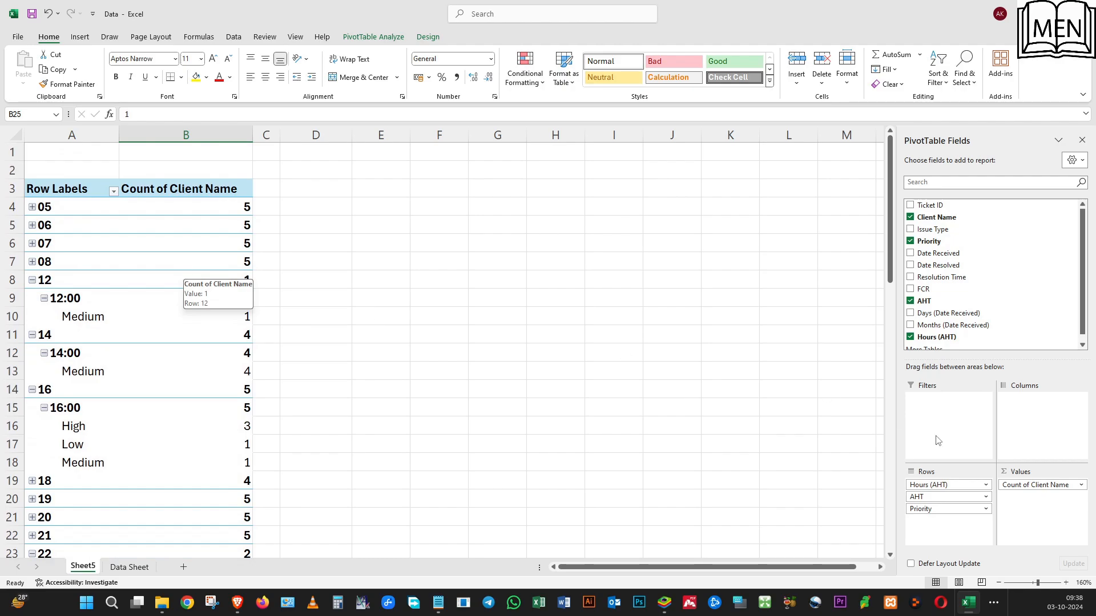
- Clear the PivotTable by removing AHT, its hours grouping, Priority and the Count of Client Name
left_click_drag(959, 496, 837, 492)
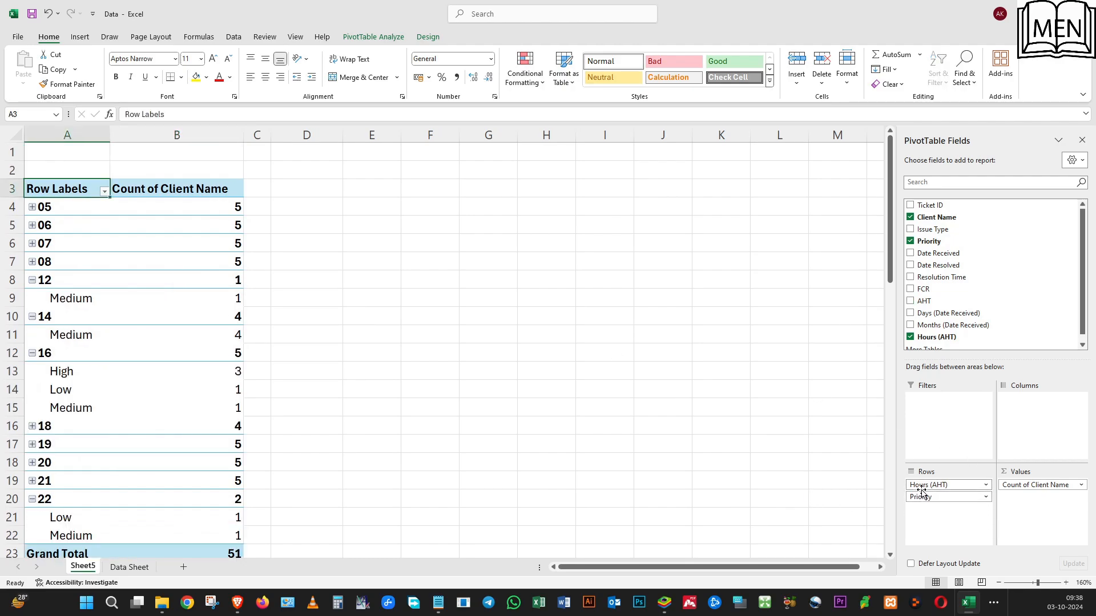
left_click_drag(925, 485, 836, 466)
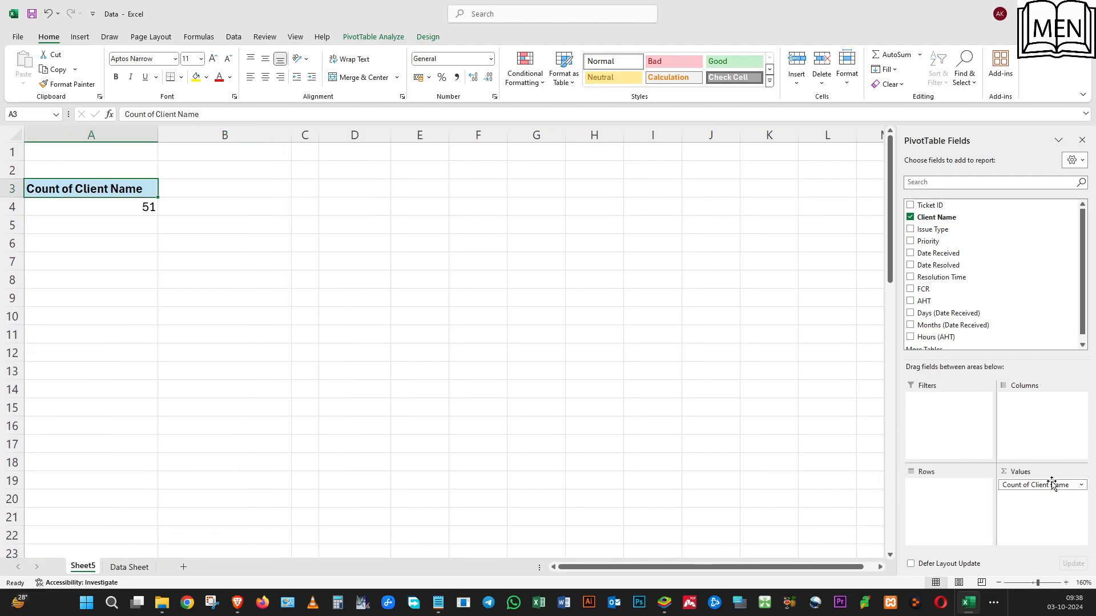
left_click_drag(1051, 484, 539, 381)
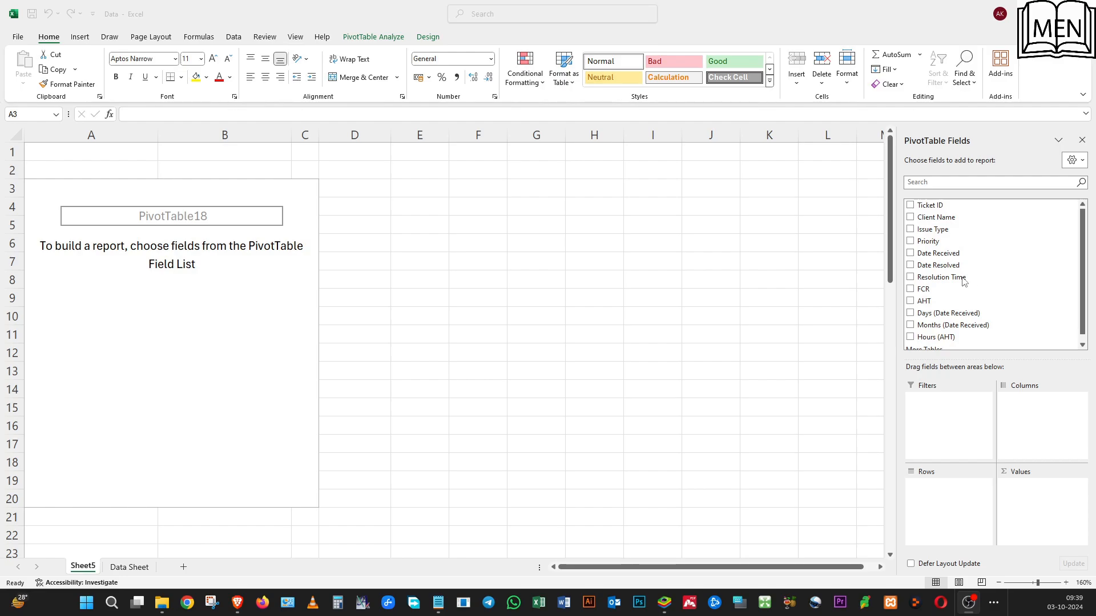
- Build the PivotTable with Resolution Time in the rows, AHT in the columns and Count of Client Name as values
left_click(933, 278)
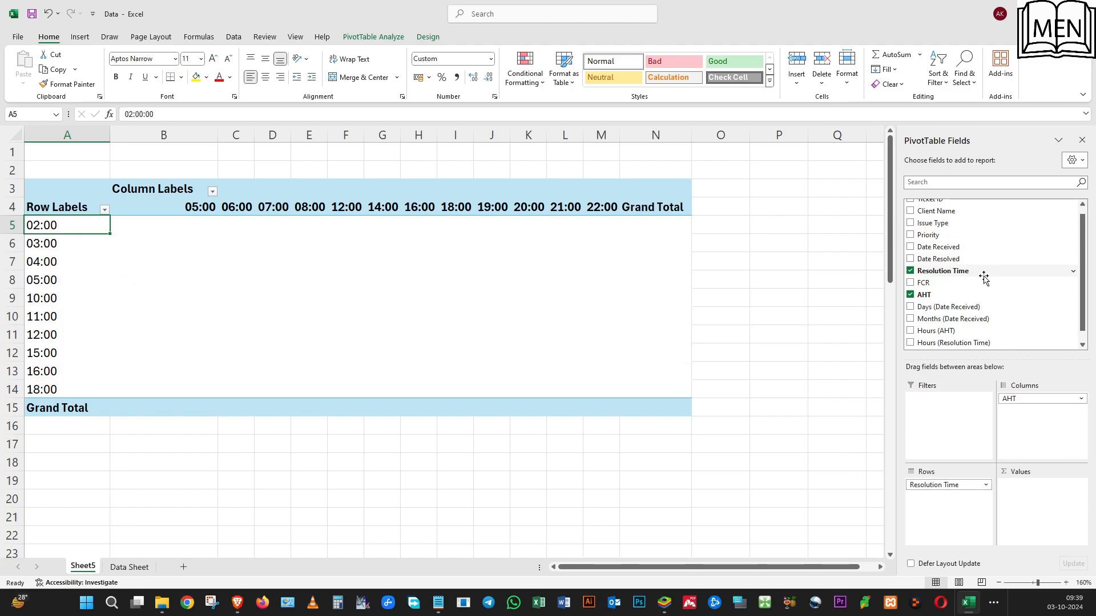
scroll(978, 275, "up", 1)
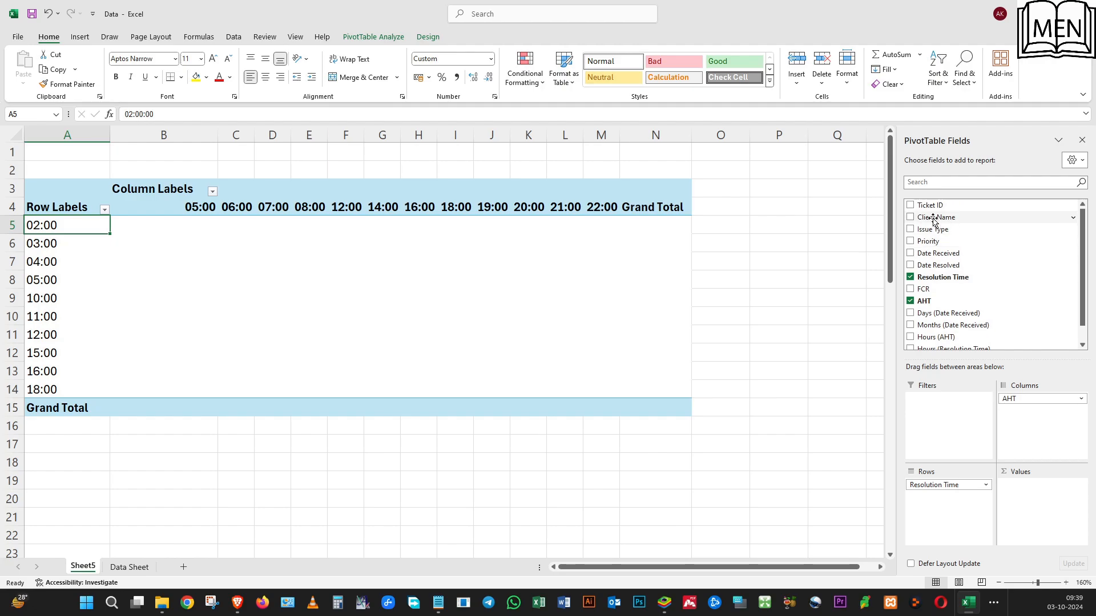
left_click_drag(939, 219, 1062, 525)
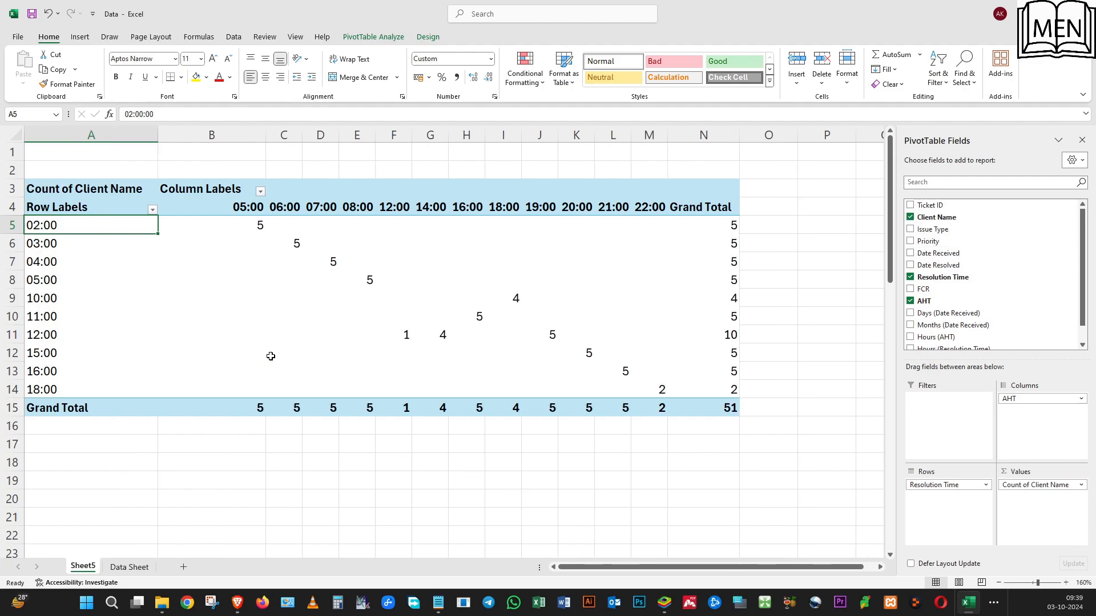
- Check the client counts where resolution times 02:00 to 05:00 meet their AHT columns 05:00 to 08:00
left_click(32, 226)
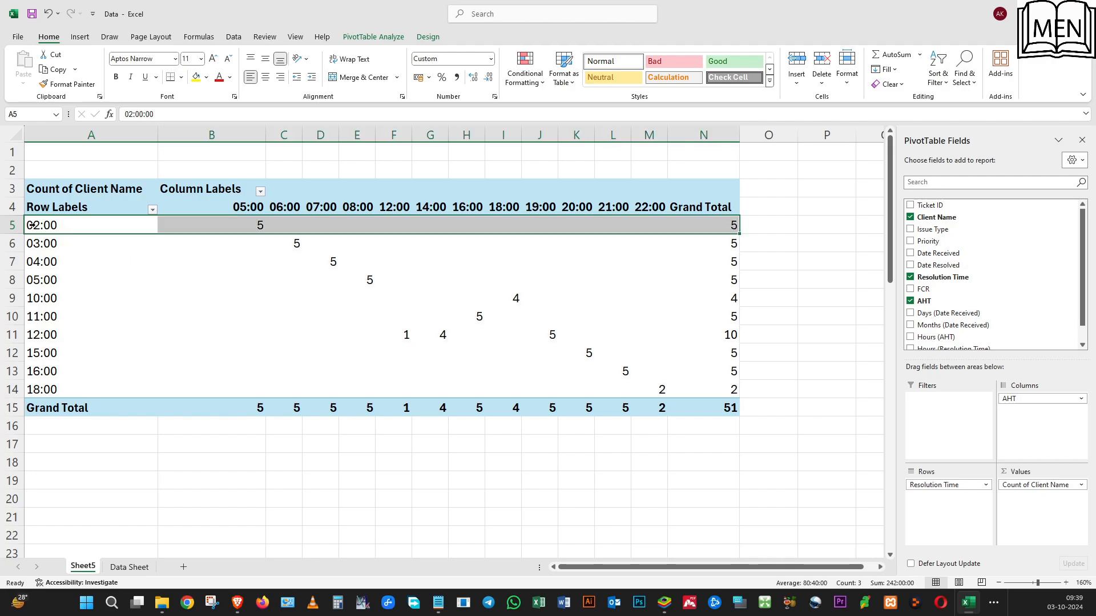
left_click(258, 227)
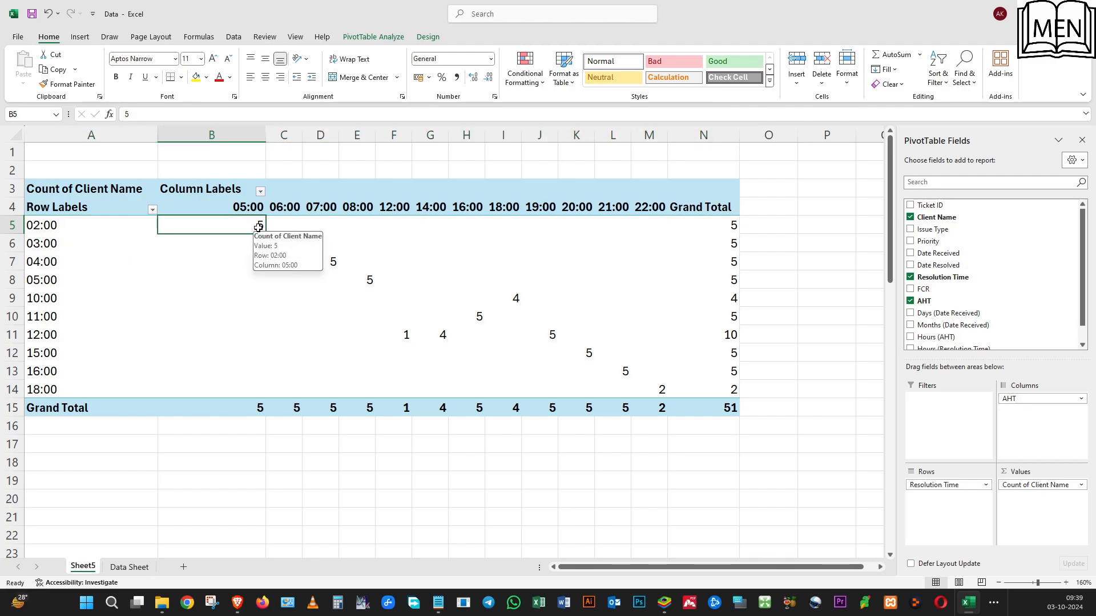
left_click(49, 226)
left_click(262, 227)
key("Down")
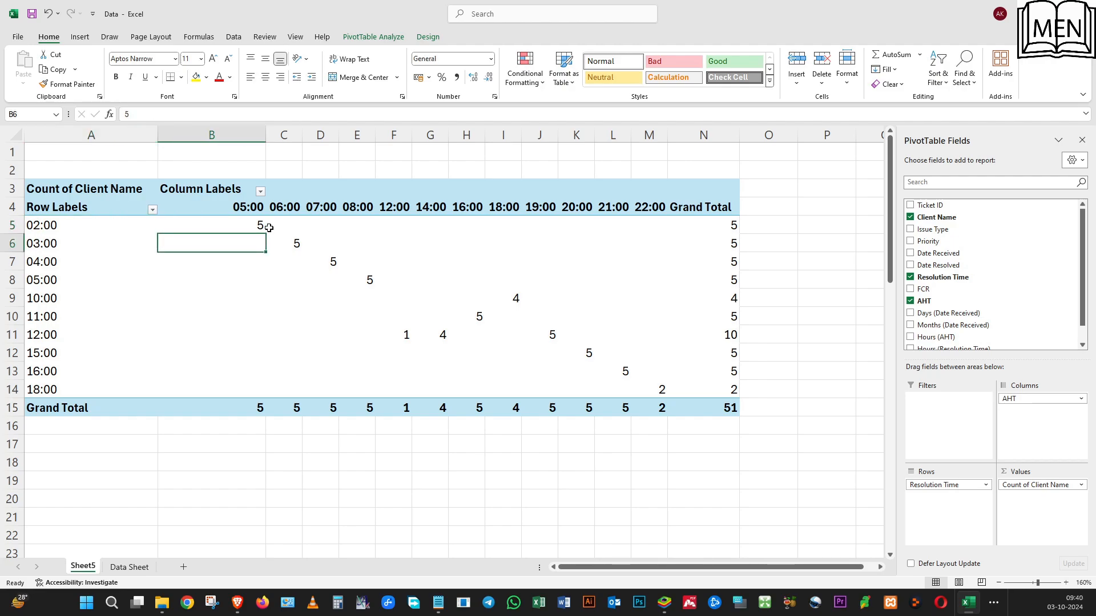
key("Right")
key("Down")
key("Right")
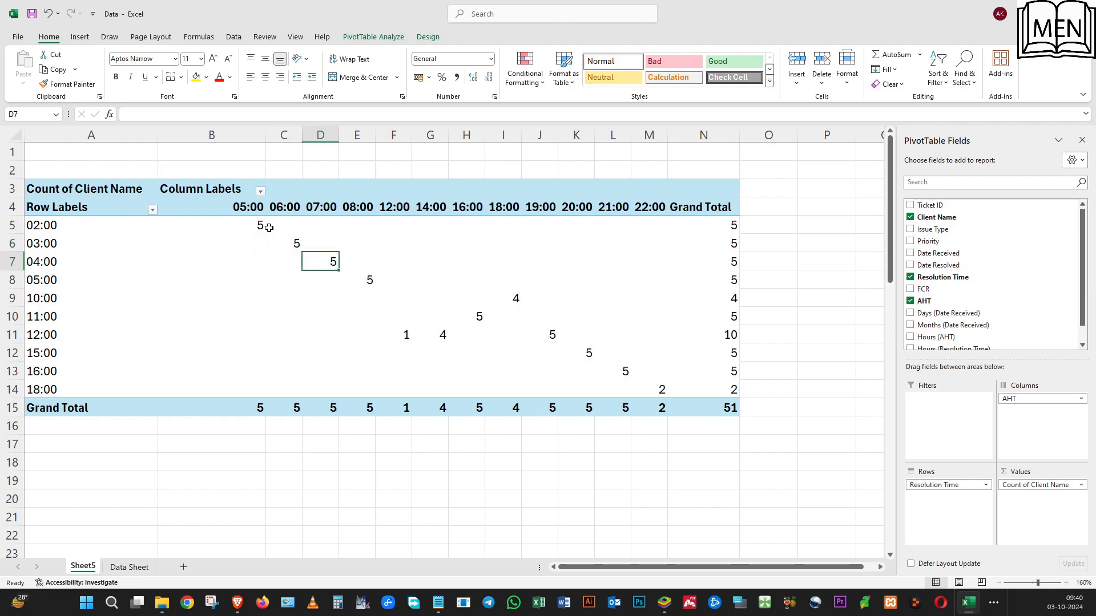
key("Down")
key("Right")
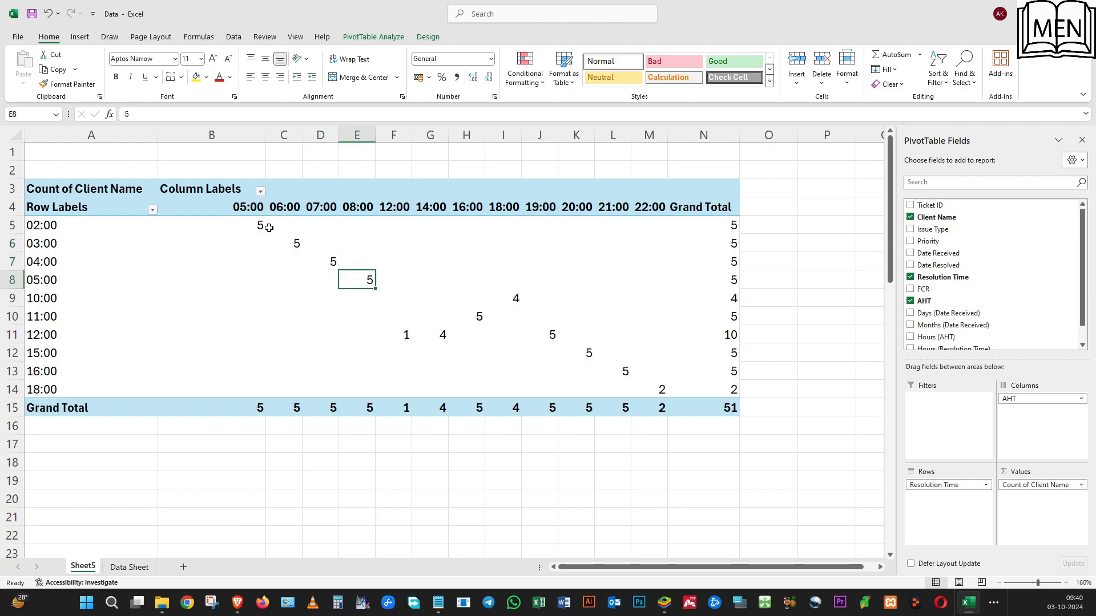
- Check the client counts for resolution times 10:00, 11:00 and 12:00 against their AHT columns
key("Down")
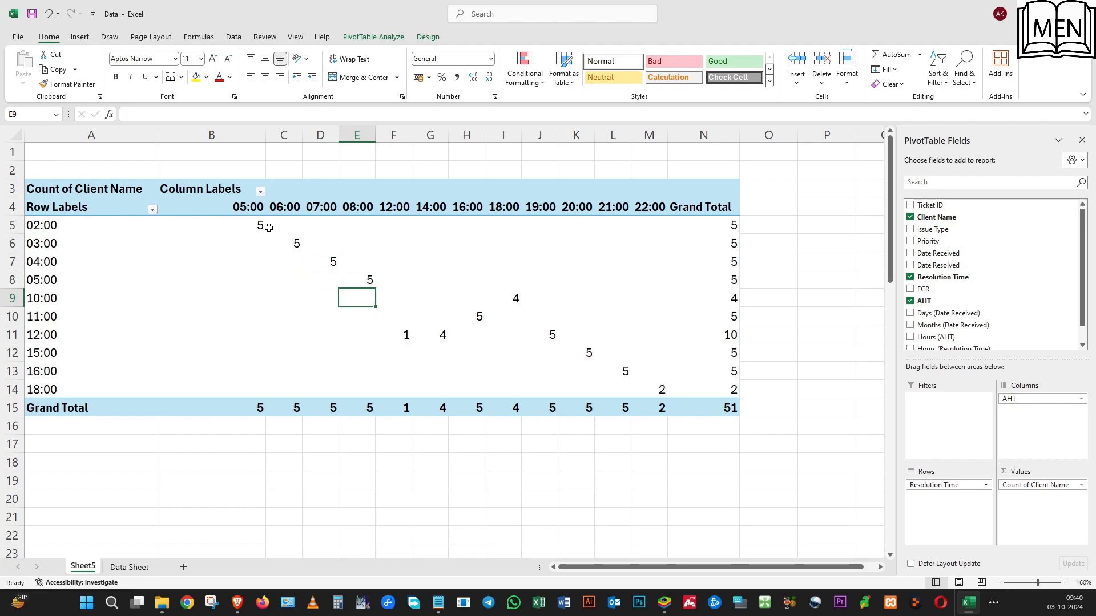
key("Right")
key("Right")
key("Right")
key("Right")
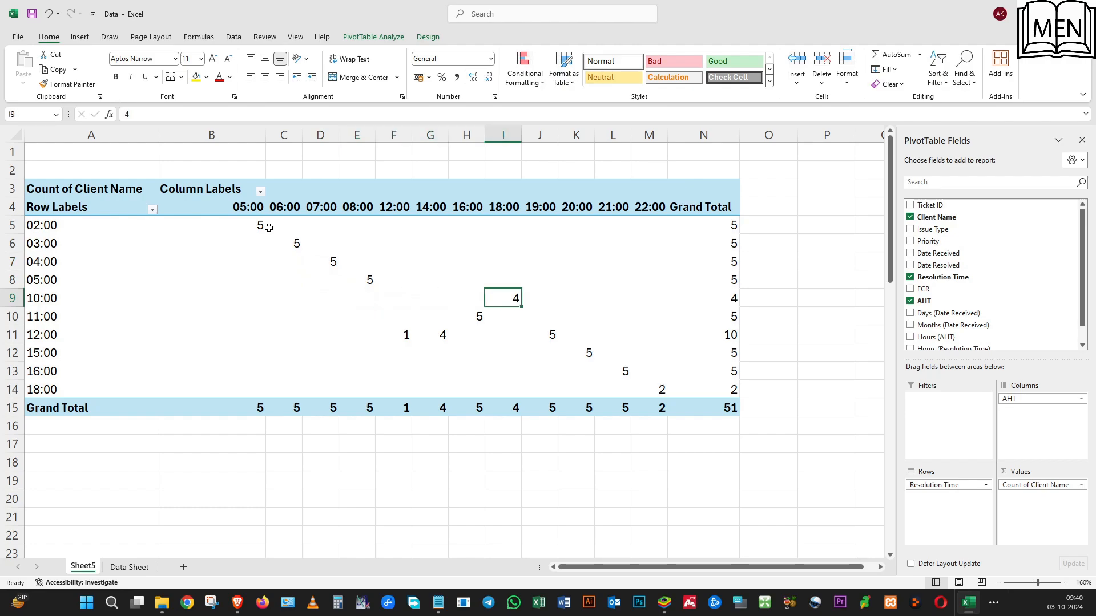
key("Down")
key("Left")
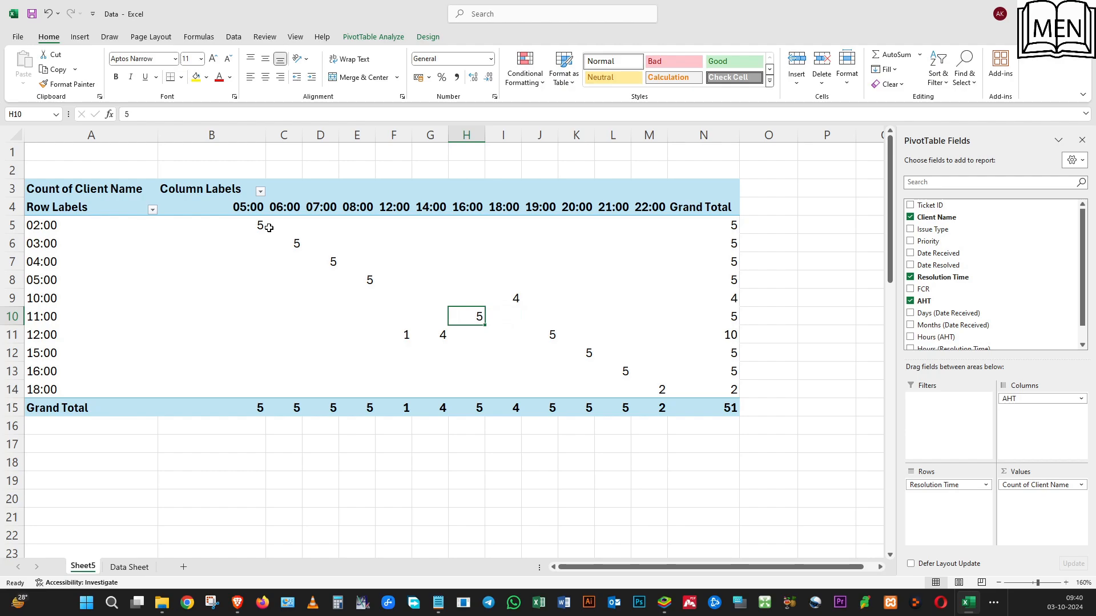
key("Left")
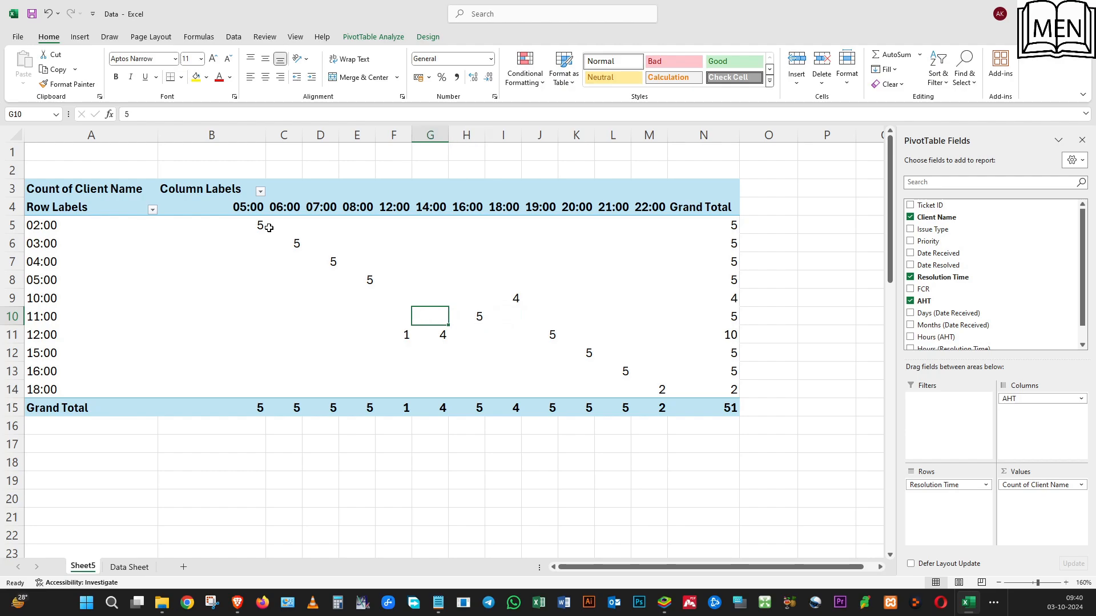
key("Down")
key("Down")
key("Up")
key("Left")
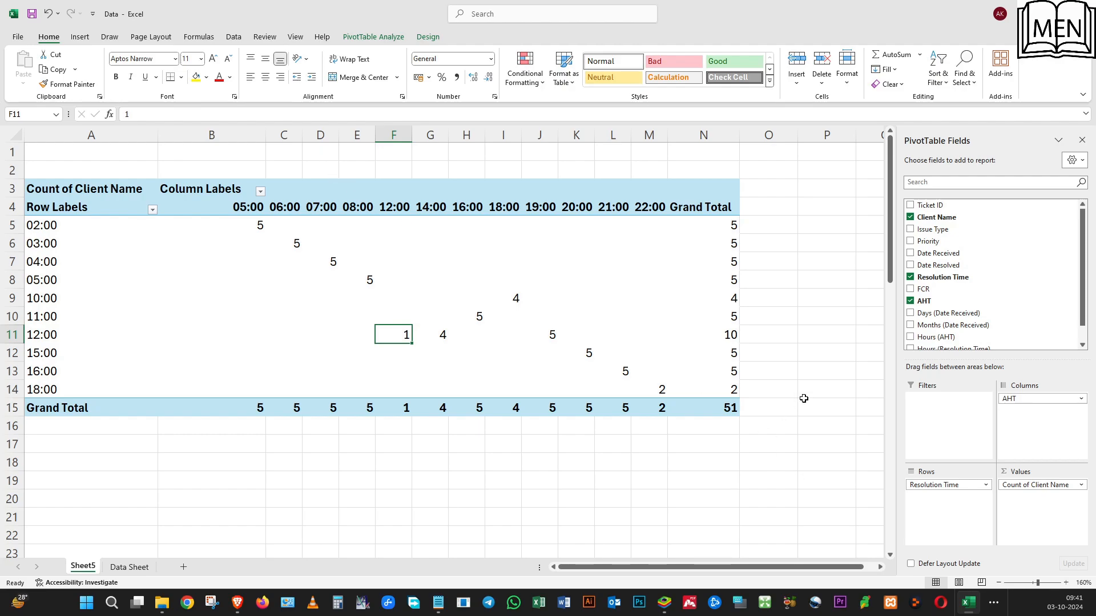
- Clear the PivotTable by removing Resolution Time, Count of Client Name and AHT
scroll(999, 313, "down", 1)
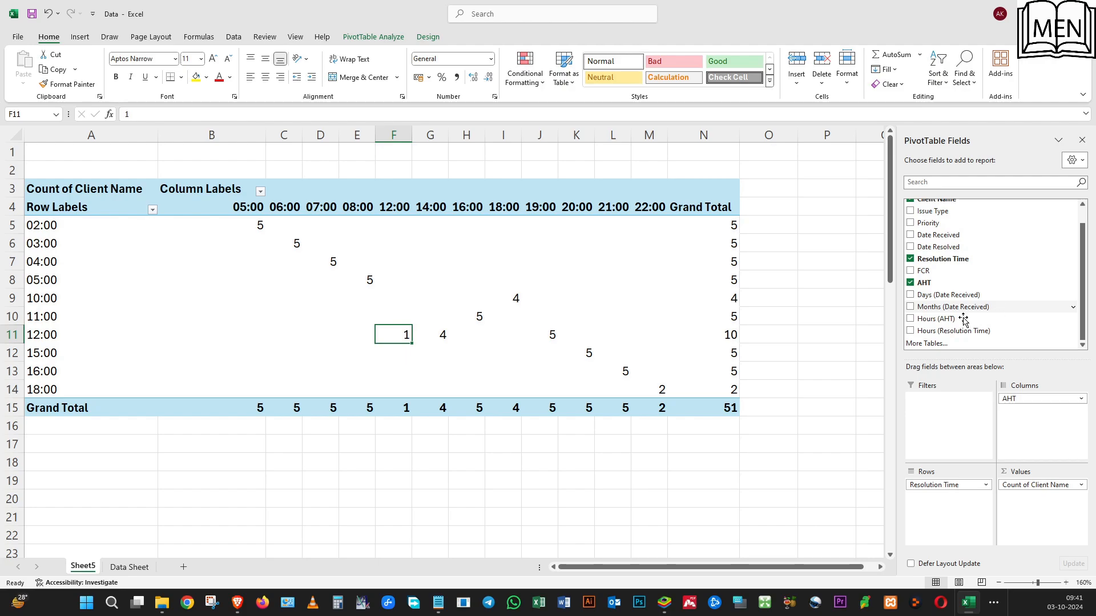
left_click_drag(867, 492, 867, 492)
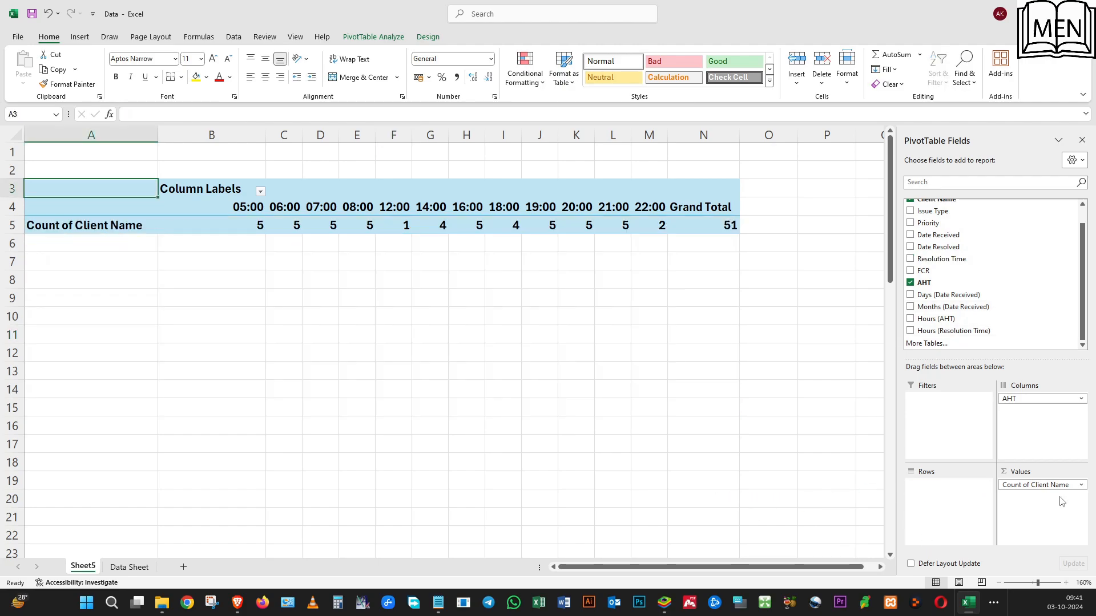
left_click_drag(1035, 485, 753, 494)
left_click_drag(1040, 399, 741, 419)
- Build a client count PivotTable with Client Name in the rows and Count of Client Name as values
scroll(944, 245, "up", 1)
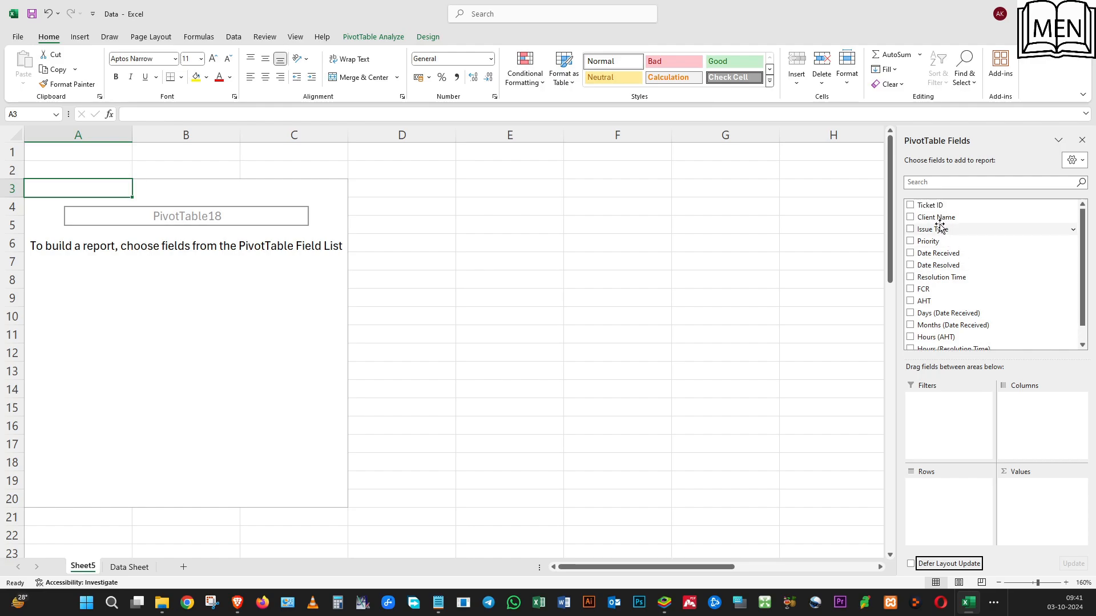
left_click_drag(939, 218, 968, 503)
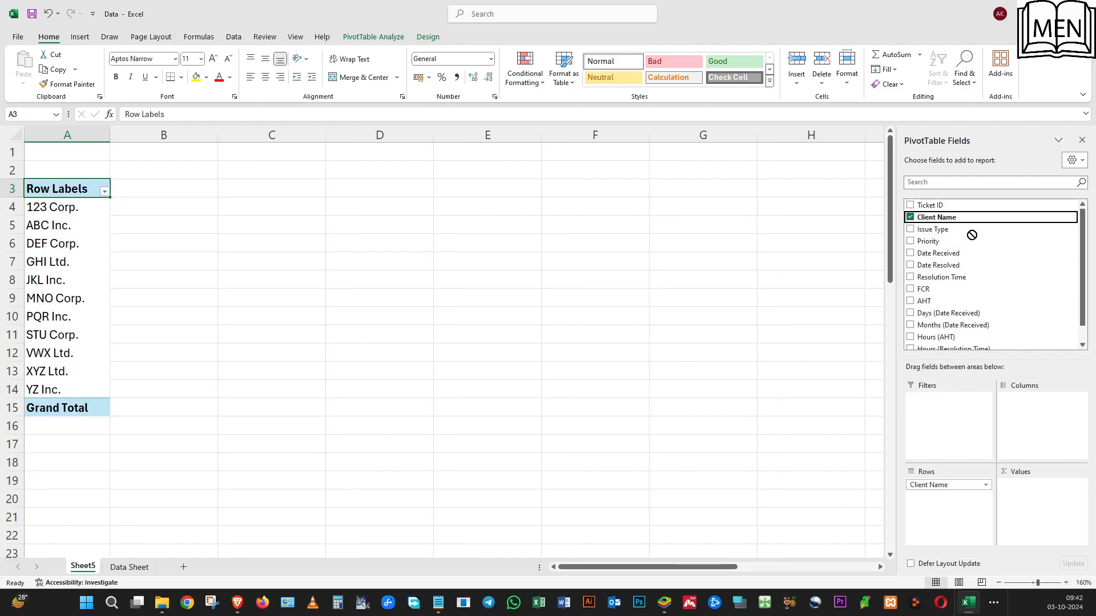
left_click_drag(939, 219, 1039, 512)
left_click(147, 251)
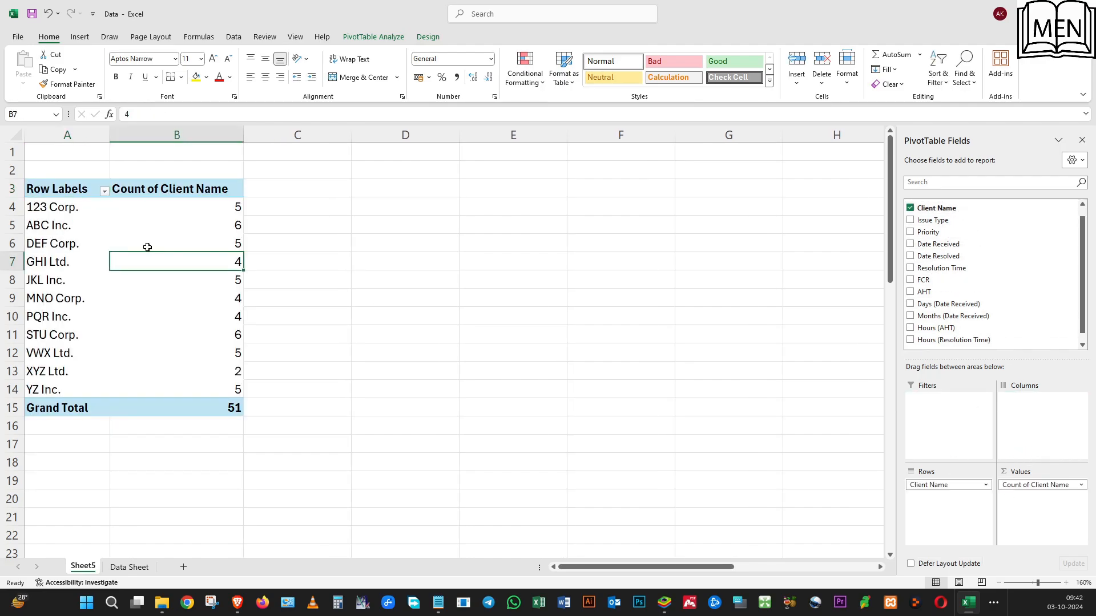
- Copy the whole client count PivotTable to cell D3 and narrow column C between the two tables
left_click_drag(49, 183, 191, 405)
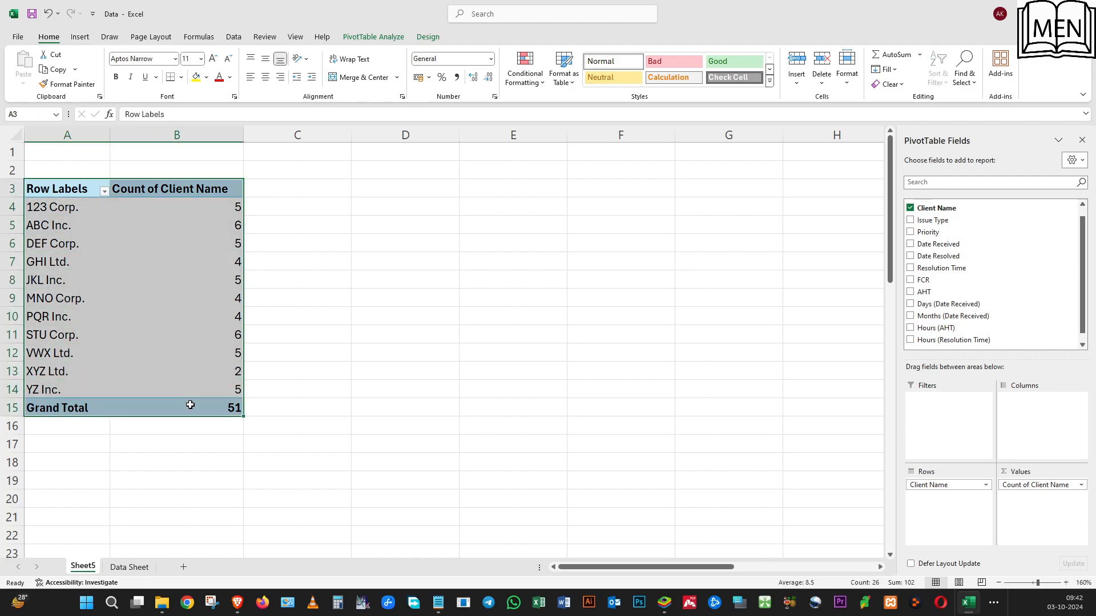
key("ctrl+c")
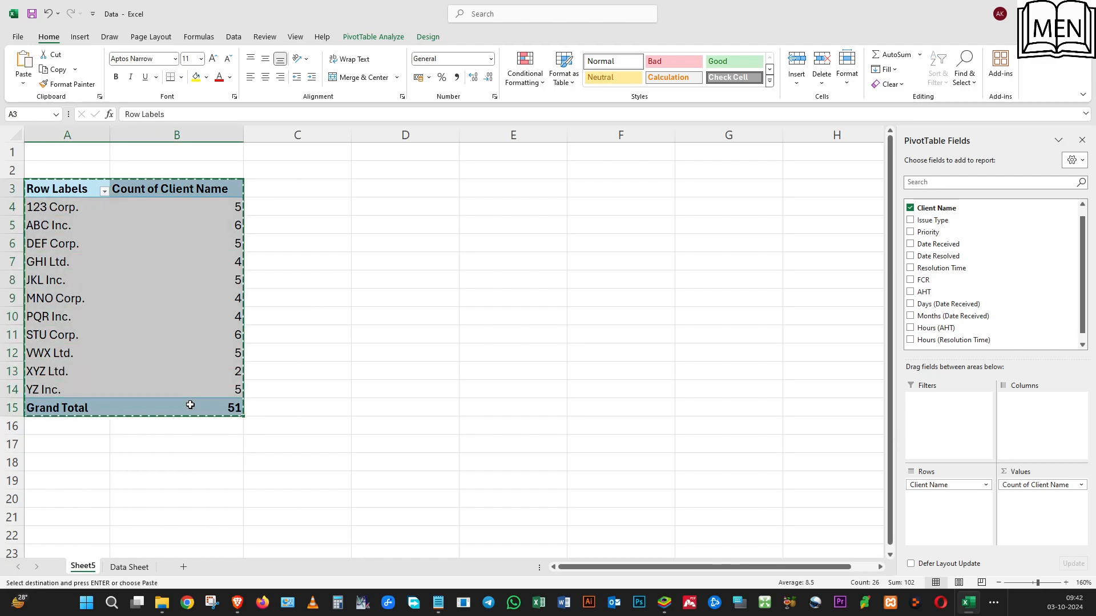
key("Right")
key("Right")
key("Right")
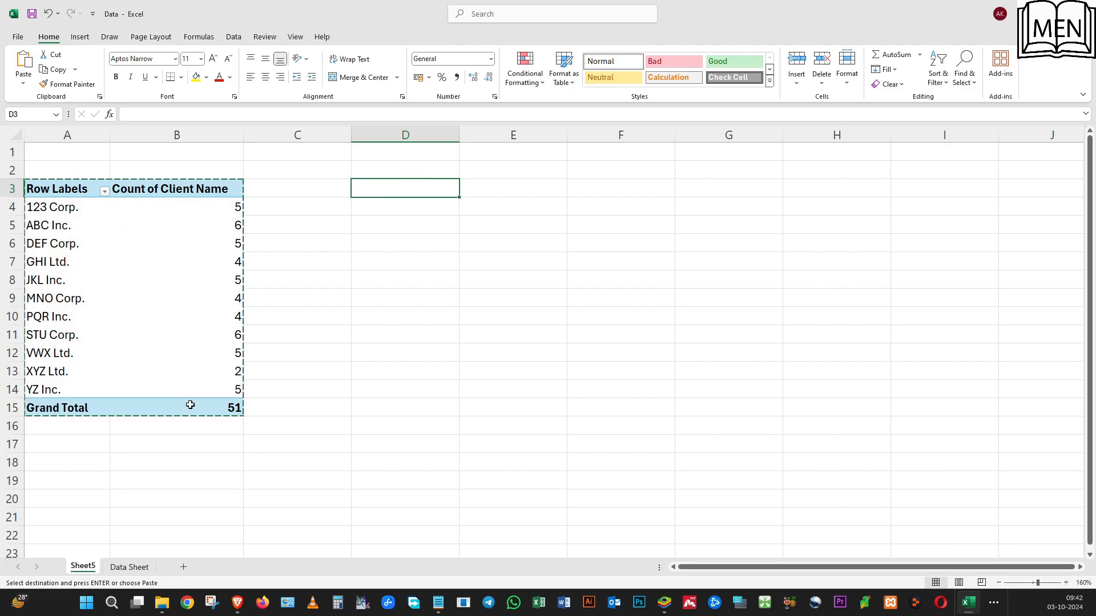
key("ctrl+v")
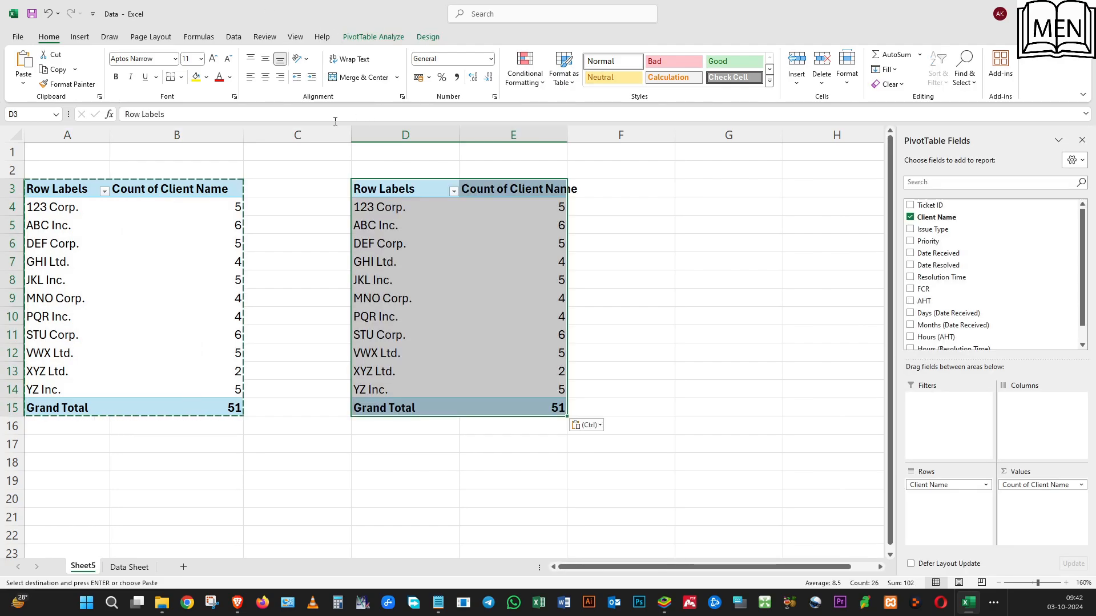
left_click_drag(351, 135, 278, 137)
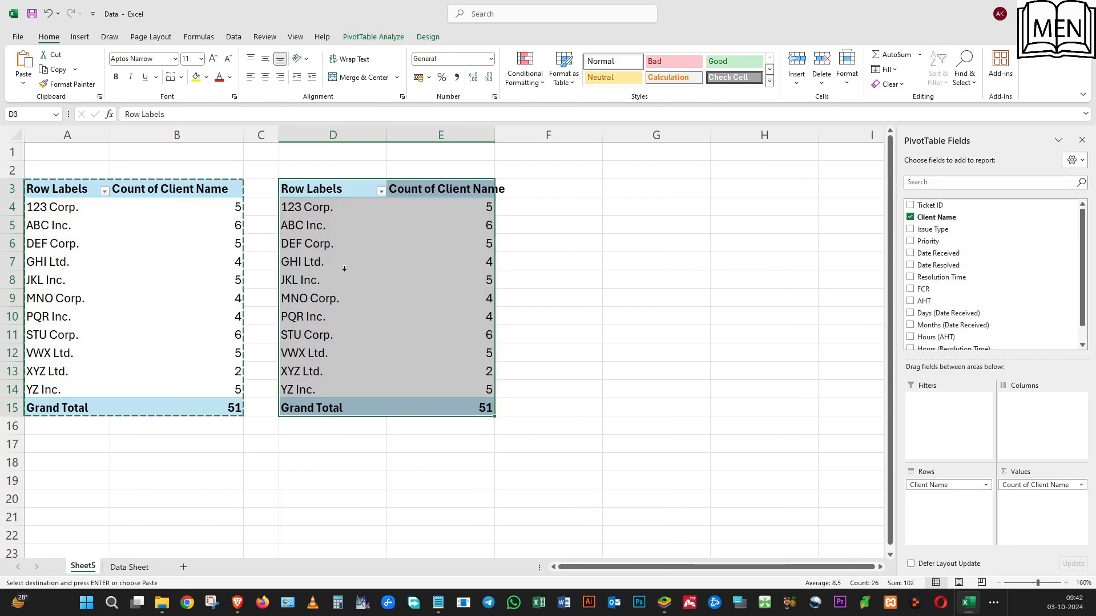
- In the copied PivotTable, add Priority above Client Name in the rows and keep Count of Client Name as values
left_click(344, 271)
left_click(303, 182)
left_click(322, 230)
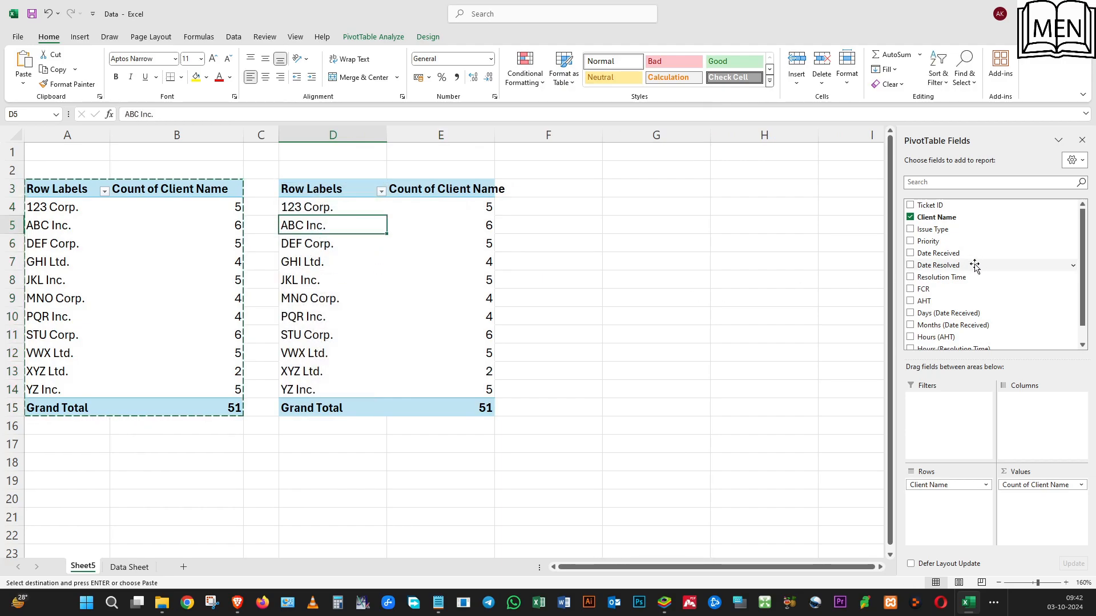
left_click_drag(1036, 485, 799, 388)
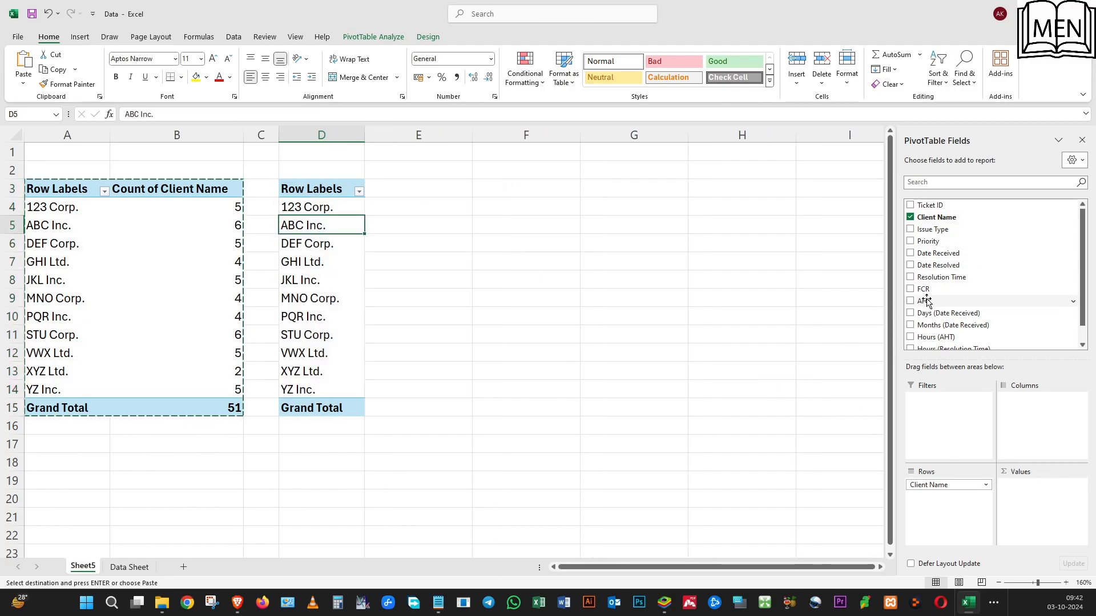
left_click_drag(931, 241, 964, 510)
left_click_drag(936, 217, 1044, 514)
left_click_drag(942, 495, 937, 484)
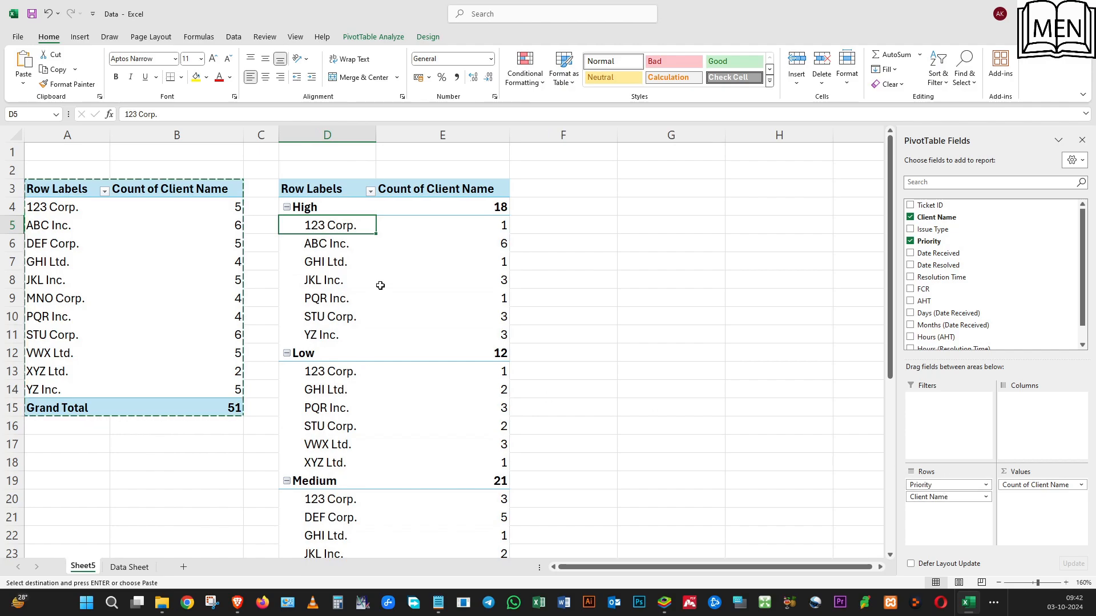
- Compare the client count PivotTable with its priority-grouped copy, checking the field layout and client counts of each
left_click(344, 215)
left_click(482, 315)
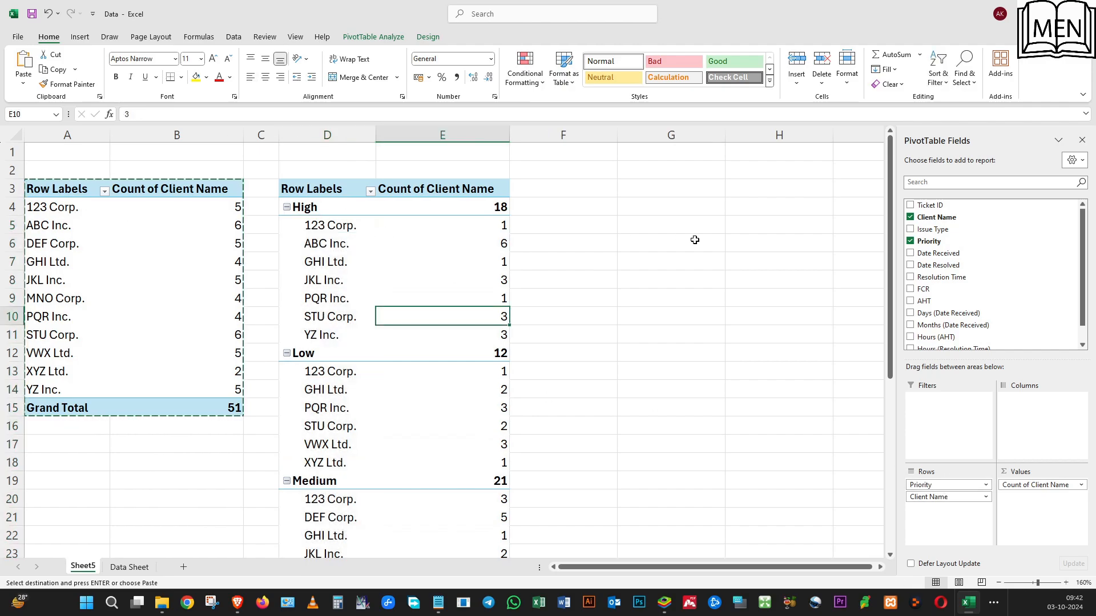
left_click(396, 284)
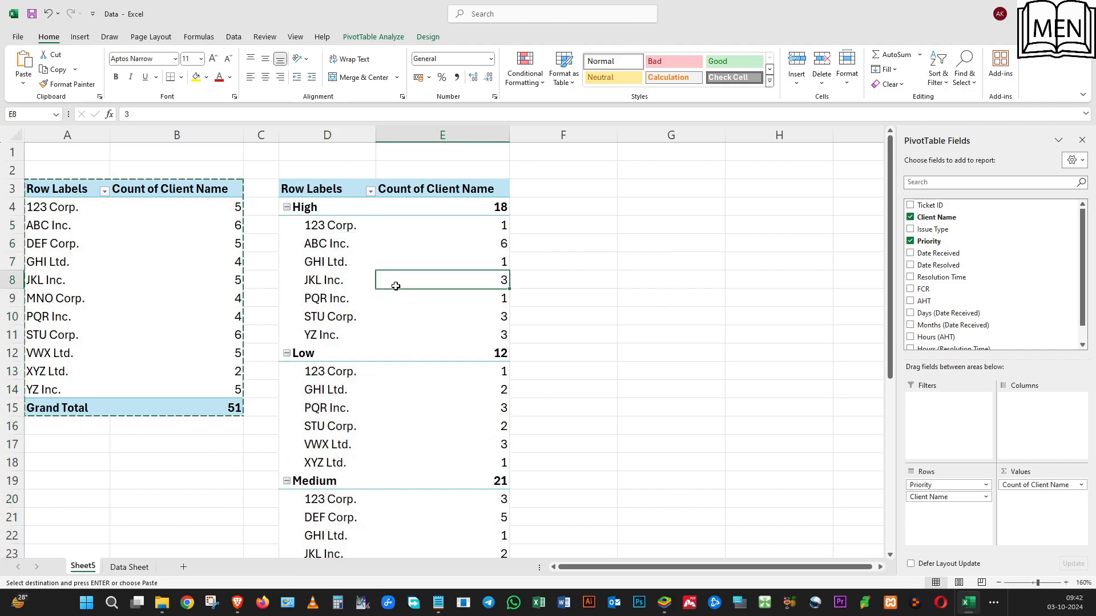
left_click(226, 248)
left_click(389, 258)
left_click(229, 259)
left_click(318, 254)
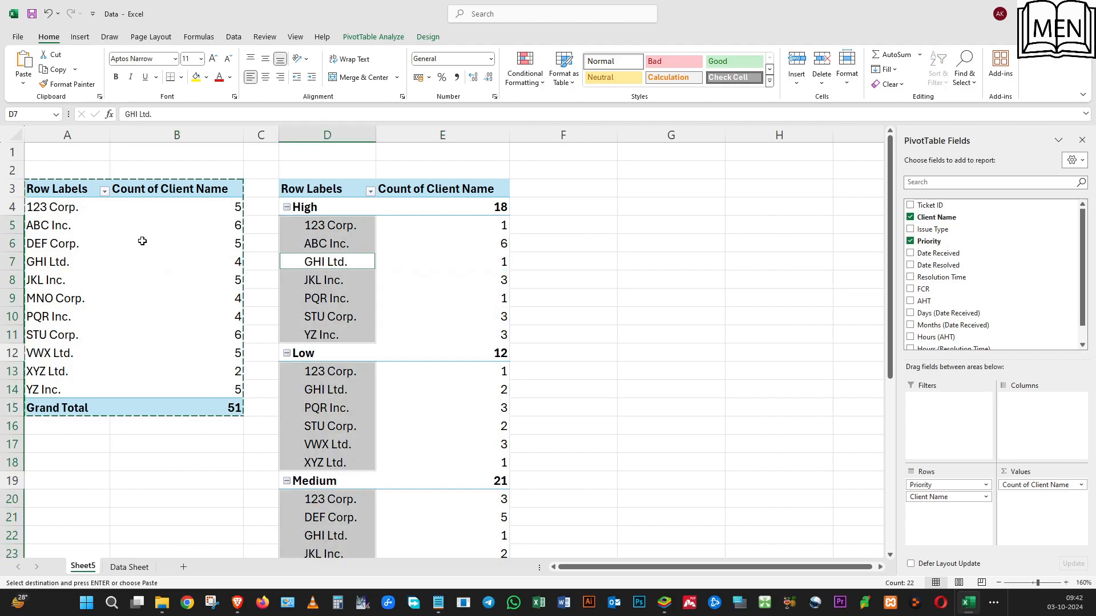
left_click(143, 240)
left_click(372, 267)
left_click(176, 252)
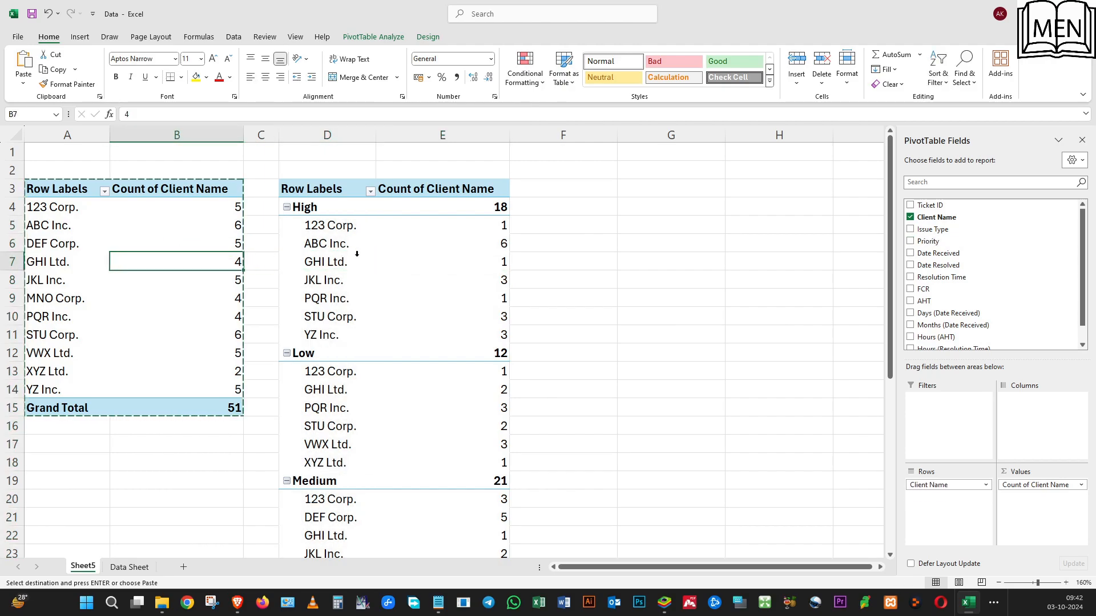
left_click(357, 251)
left_click(421, 259)
left_click(205, 257)
left_click(418, 273)
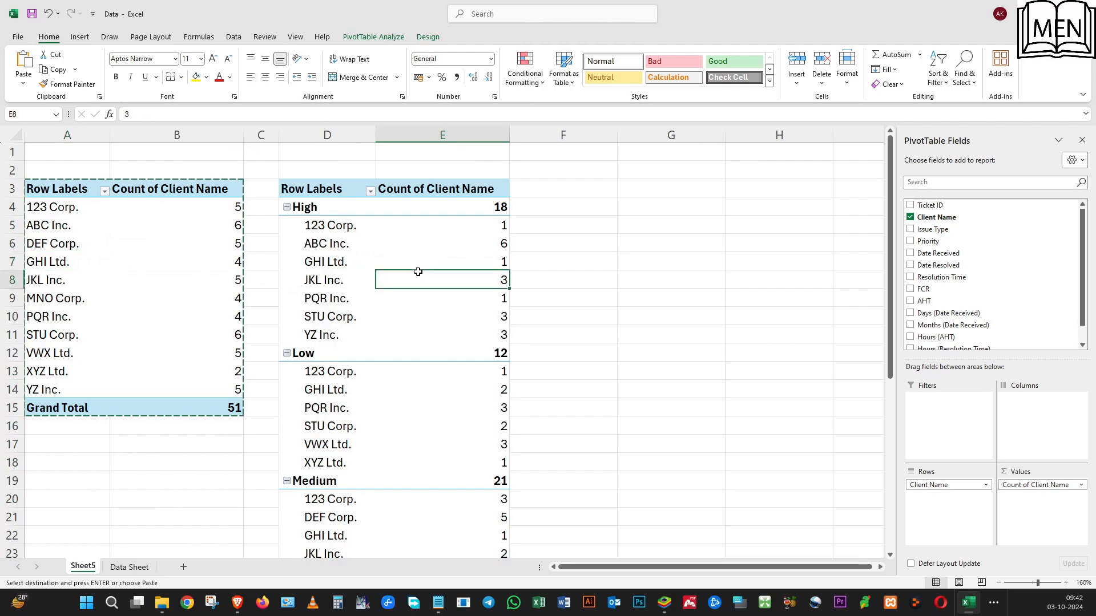
left_click(365, 301)
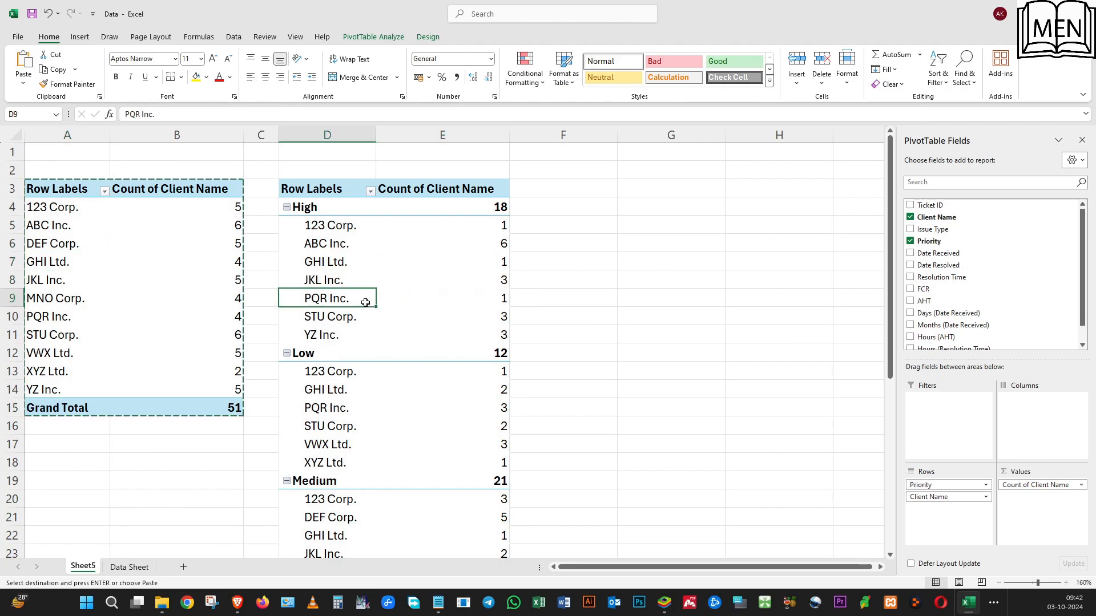